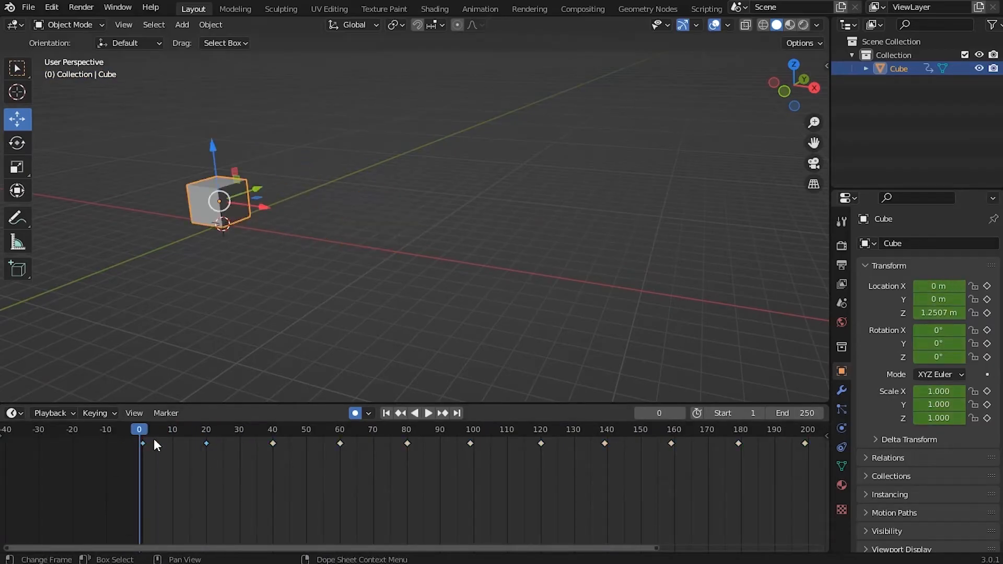
pyautogui.rightClick(376, 430)
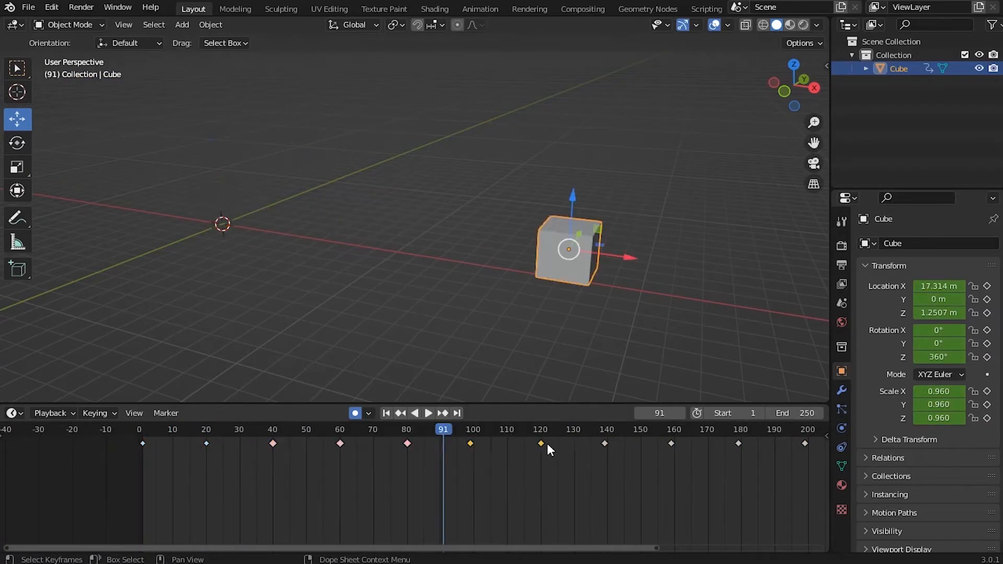
pyautogui.moveTo(601, 440); pyautogui.dragTo(718, 460)
pyautogui.rightClick(731, 431)
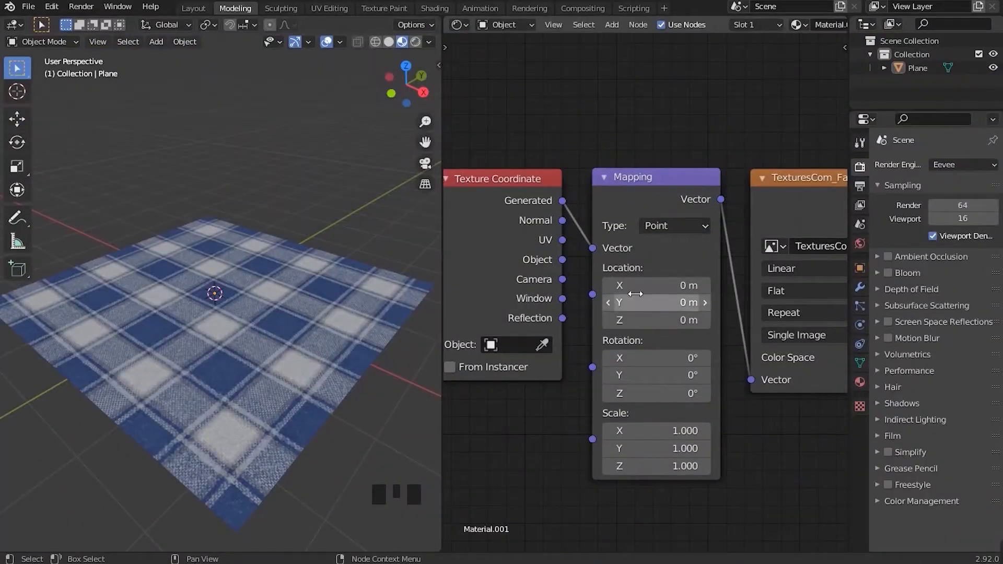
pyautogui.moveTo(646, 321); pyautogui.dragTo(646, 322)
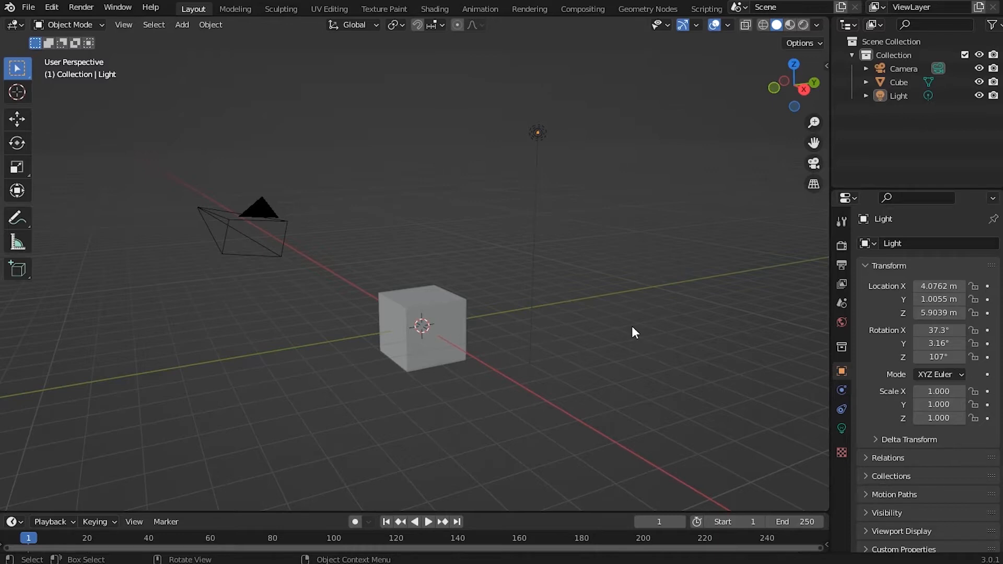
pyautogui.moveTo(401, 264); pyautogui.dragTo(515, 251, button='middle')
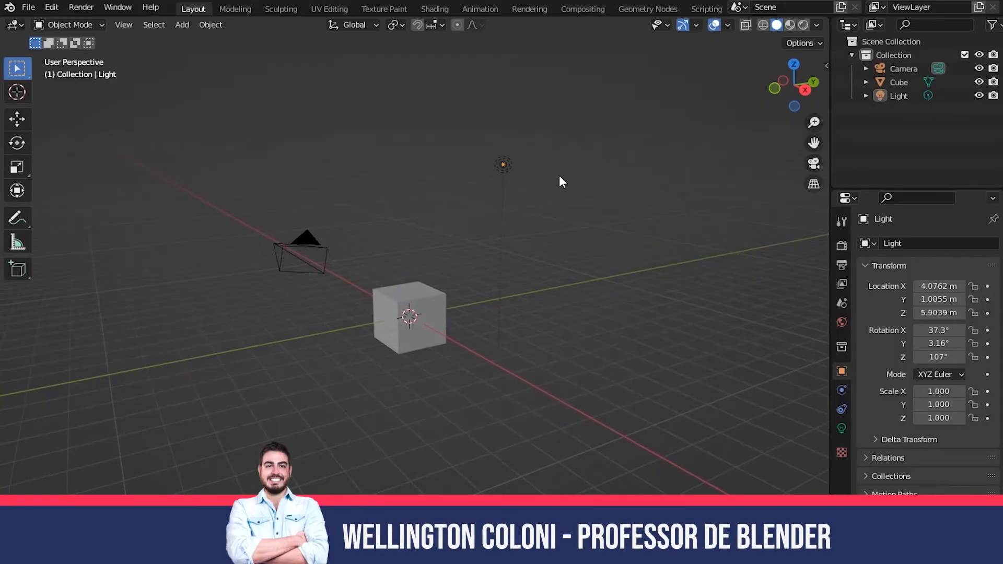
pyautogui.moveTo(463, 336)
pyautogui.mouseDown(button='middle')
pyautogui.moveTo(440, 348)
pyautogui.moveTo(453, 349)
pyautogui.mouseUp(button='middle')
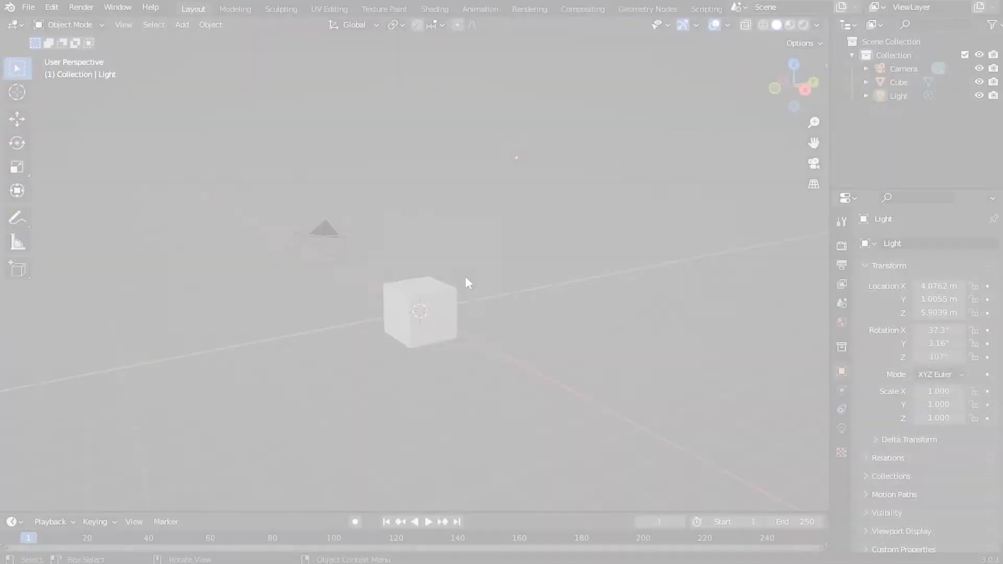
pyautogui.moveTo(466, 282); pyautogui.dragTo(481, 240, button='middle')
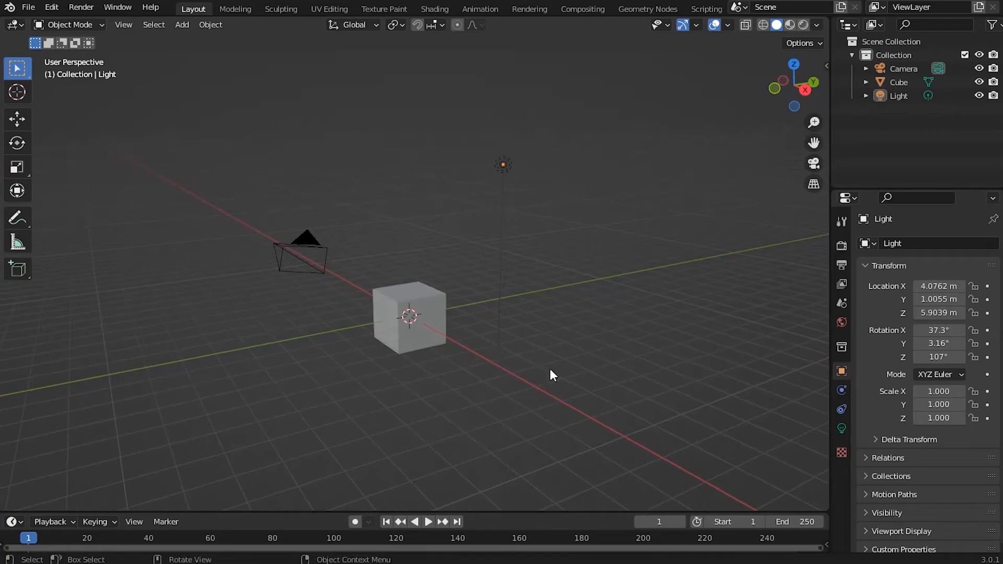
pyautogui.moveTo(461, 313); pyautogui.dragTo(441, 349, button='middle')
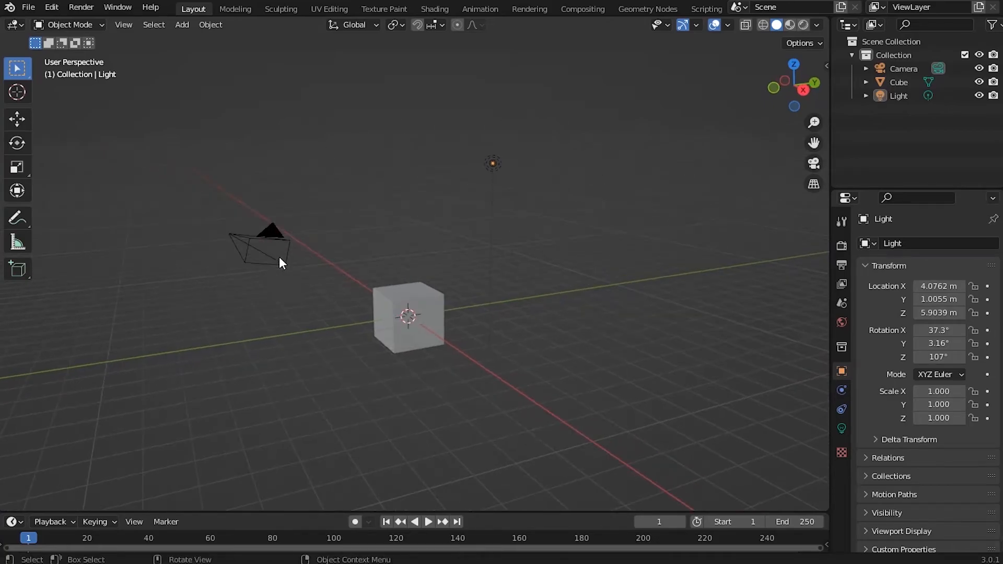
# Delete the default camera and light from the scene, leaving only the cube.
pyautogui.click(250, 238)
pyautogui.click(492, 163)
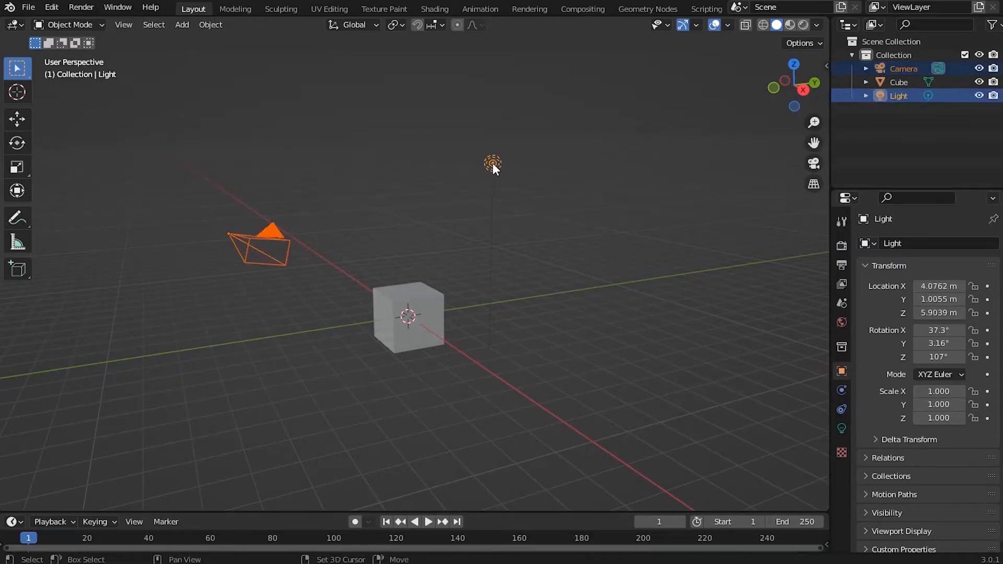
pyautogui.press('Delete')
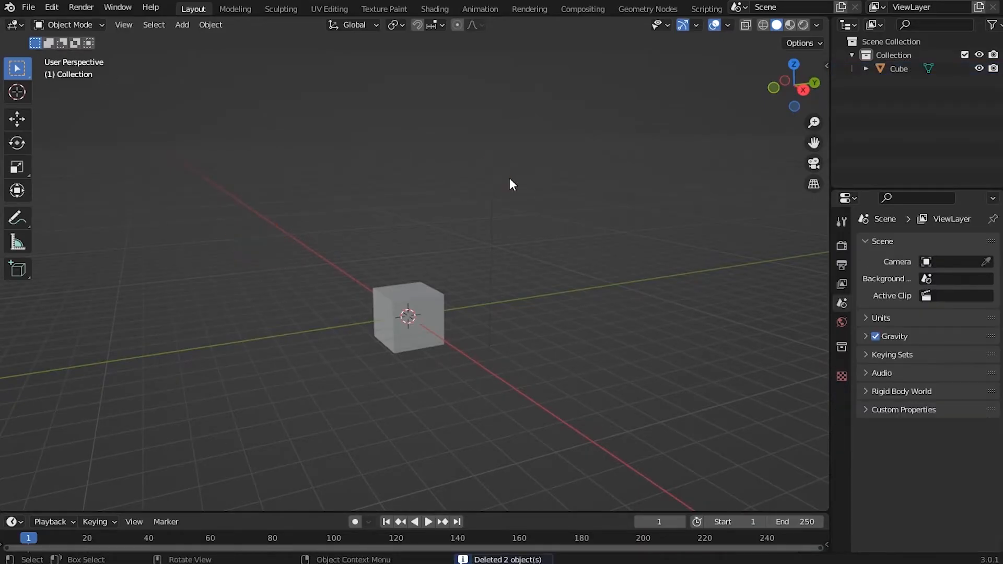
# Enlarge the timeline area upward and try out playback and scrubbing through the frames.
pyautogui.moveTo(524, 513); pyautogui.dragTo(533, 443)
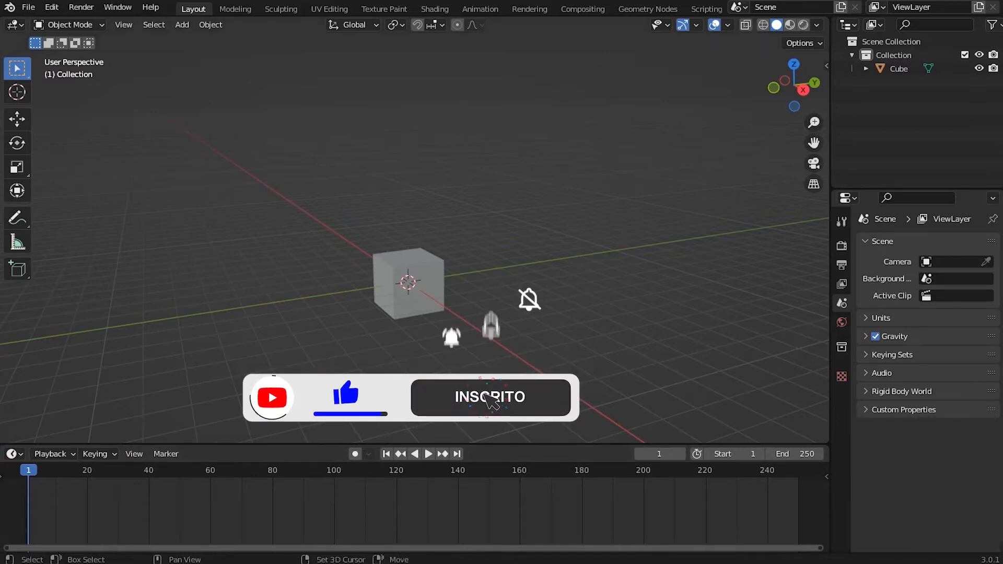
pyautogui.press('space')
pyautogui.moveTo(75, 475); pyautogui.dragTo(179, 473)
pyautogui.moveTo(321, 480); pyautogui.dragTo(227, 485)
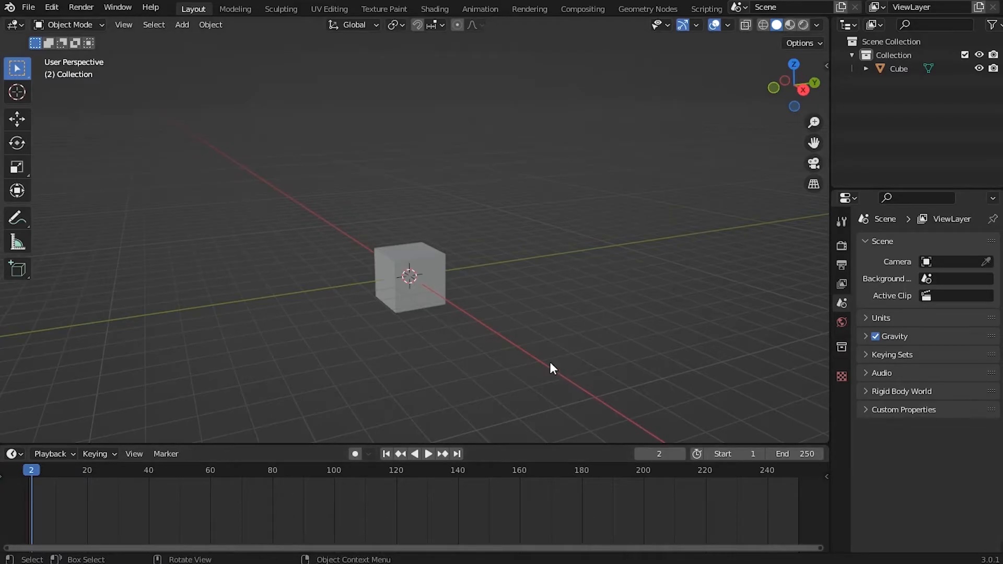
pyautogui.moveTo(551, 369); pyautogui.dragTo(478, 328, button='middle')
pyautogui.moveTo(415, 315); pyautogui.dragTo(487, 324, button='middle')
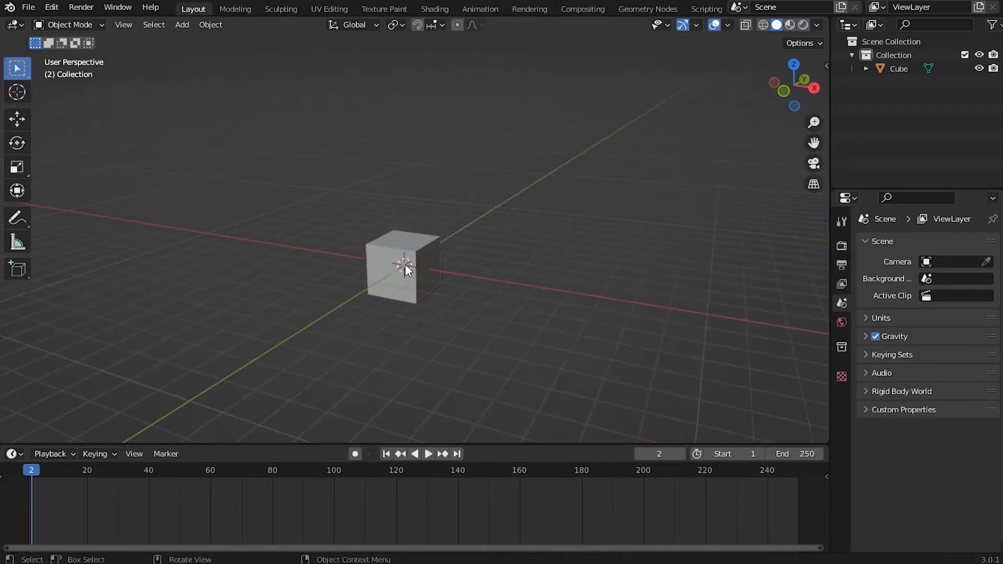
pyautogui.keyDown('ctrl'); pyautogui.moveTo(358, 228); pyautogui.dragTo(384, 337, button='middle'); pyautogui.keyUp('ctrl')
pyautogui.moveTo(473, 305); pyautogui.dragTo(428, 312, button='middle')
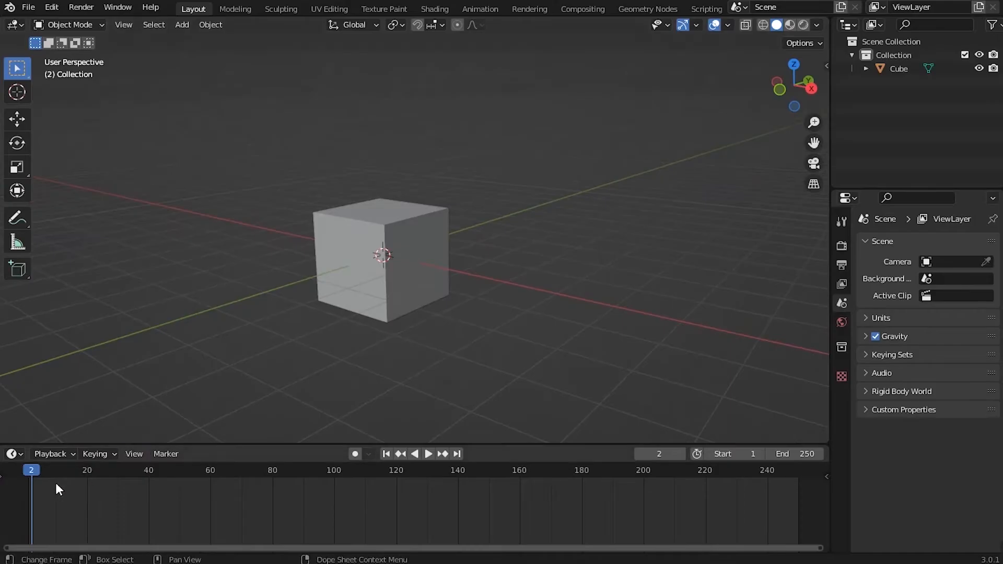
pyautogui.moveTo(415, 275); pyautogui.dragTo(430, 261, button='middle')
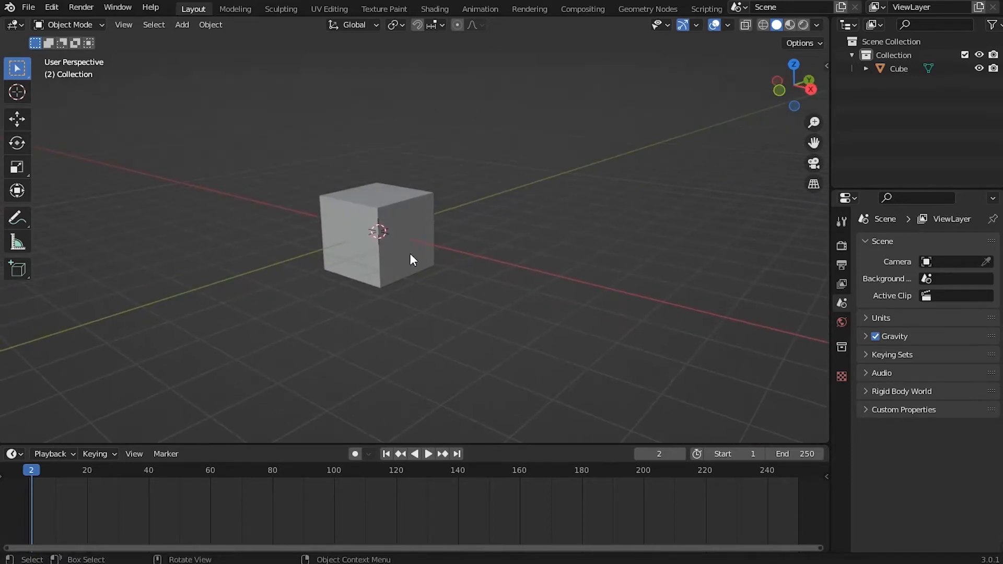
pyautogui.keyDown('shift'); pyautogui.moveTo(346, 233); pyautogui.dragTo(425, 256, button='middle'); pyautogui.keyUp('shift')
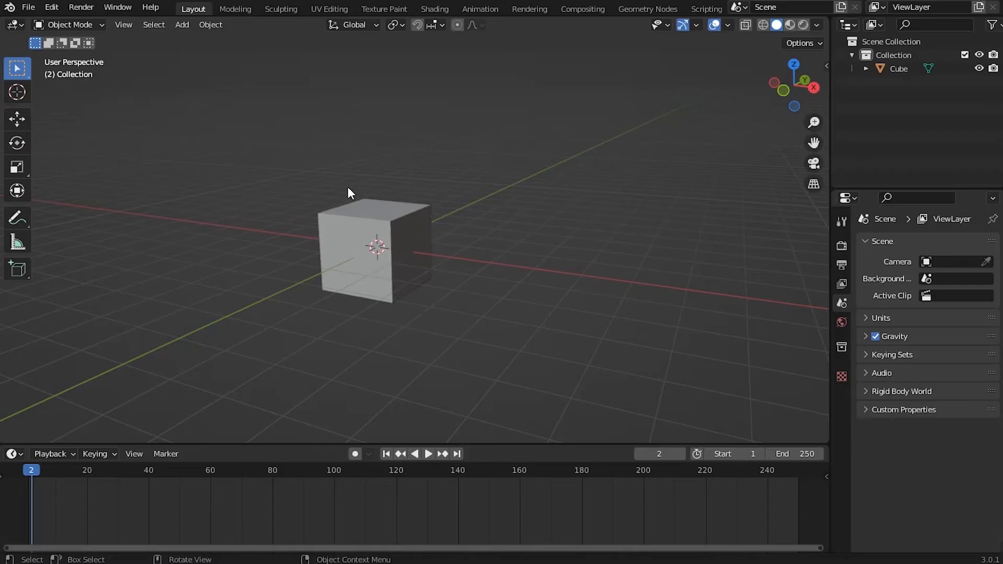
pyautogui.keyDown('shift'); pyautogui.moveTo(370, 221); pyautogui.dragTo(355, 221, button='middle'); pyautogui.keyUp('shift')
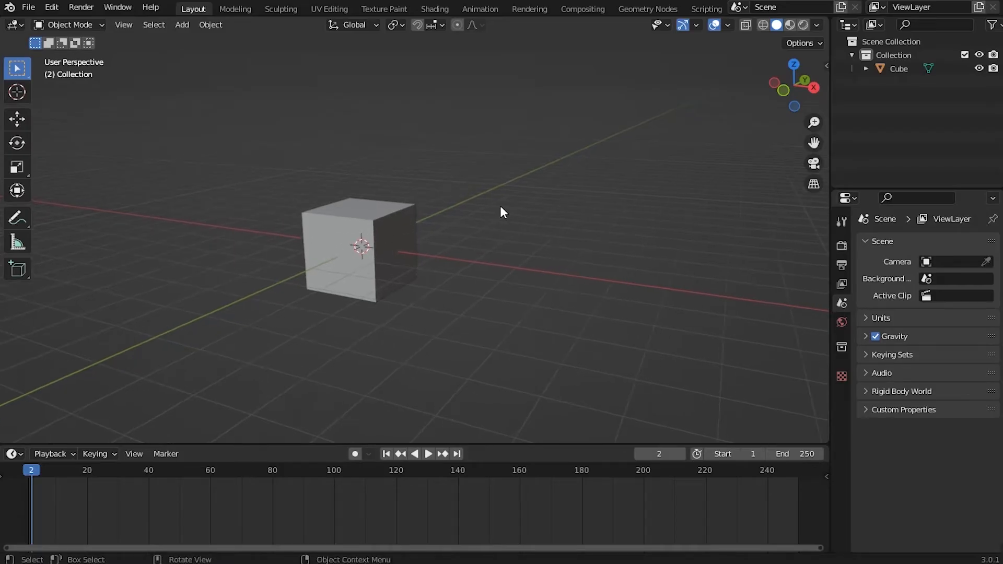
pyautogui.moveTo(503, 275); pyautogui.dragTo(371, 235, button='middle')
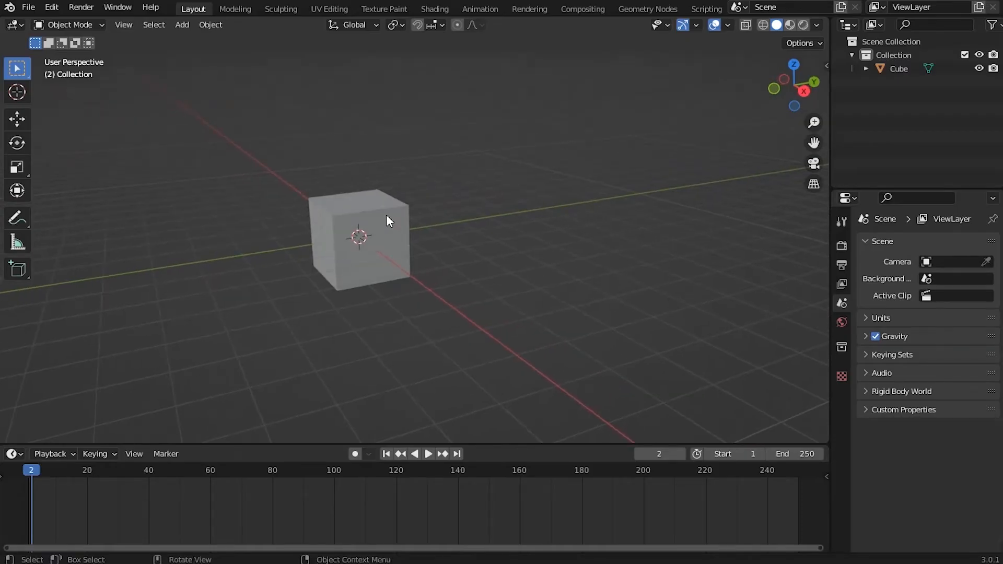
# Set the current frame to 0 and move the cube up along Z to about 1.09 m, above the grid floor.
pyautogui.moveTo(32, 468); pyautogui.dragTo(24, 469)
pyautogui.moveTo(170, 321); pyautogui.dragTo(309, 227, button='middle')
pyautogui.click(358, 282)
pyautogui.moveTo(372, 278)
pyautogui.mouseDown(button='middle')
pyautogui.moveTo(303, 265)
pyautogui.moveTo(322, 209)
pyautogui.moveTo(388, 273)
pyautogui.moveTo(379, 276)
pyautogui.mouseUp(button='middle')
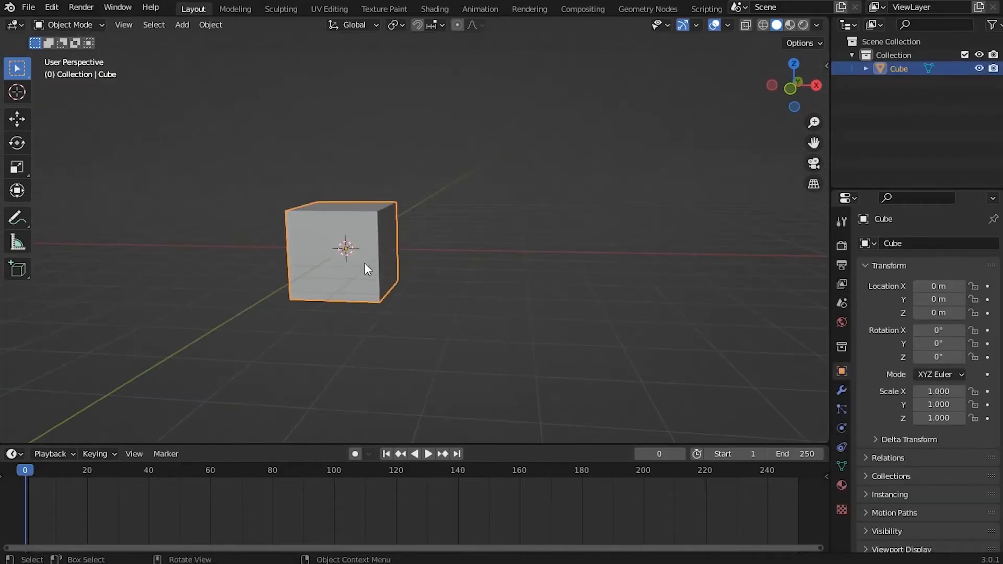
pyautogui.click(17, 120)
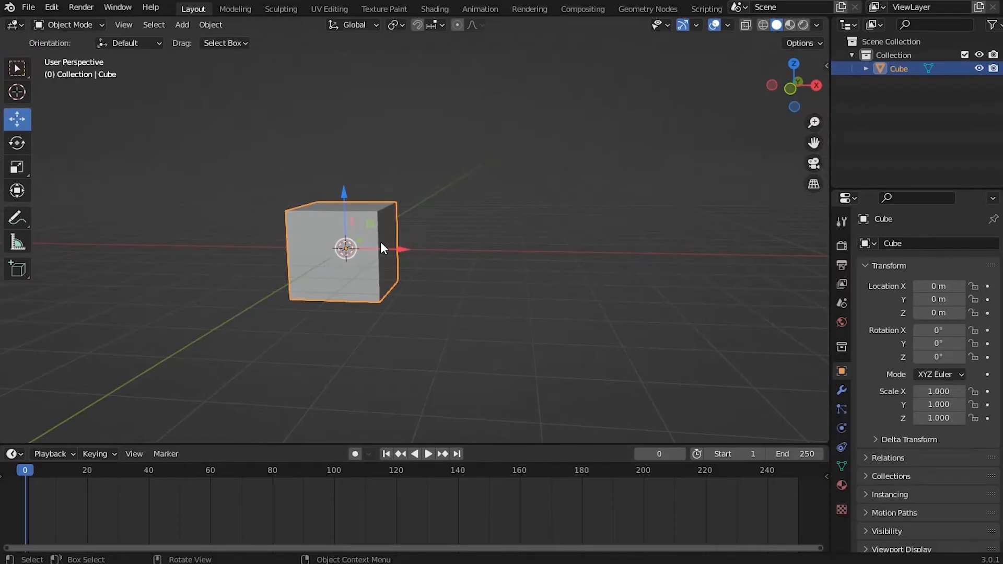
pyautogui.scroll(2, 390, 236)
pyautogui.moveTo(323, 217); pyautogui.dragTo(293, 116)
pyautogui.moveTo(488, 210); pyautogui.dragTo(357, 171, button='middle')
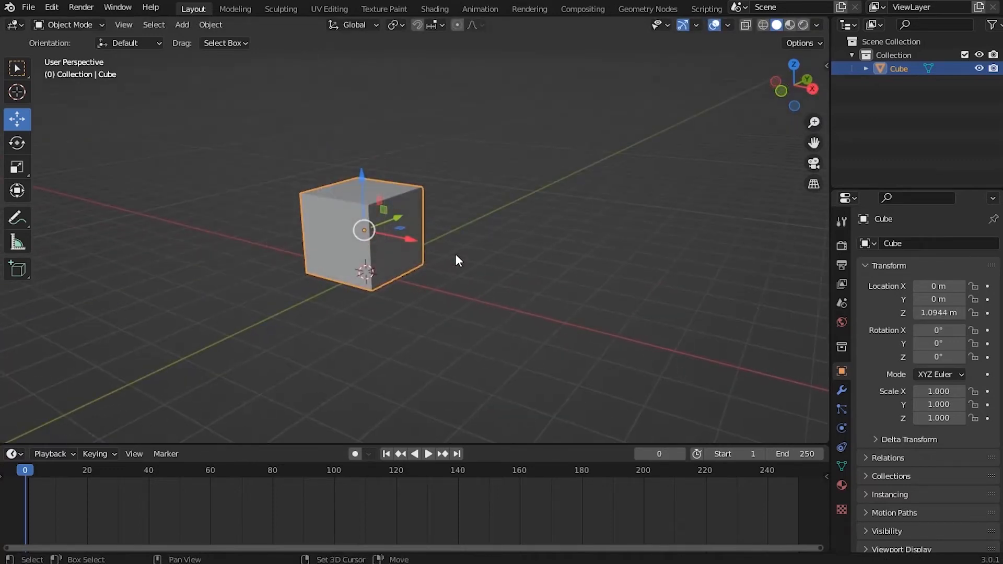
pyautogui.moveTo(459, 259); pyautogui.dragTo(520, 288, button='middle')
pyautogui.moveTo(461, 301); pyautogui.dragTo(475, 246, button='middle')
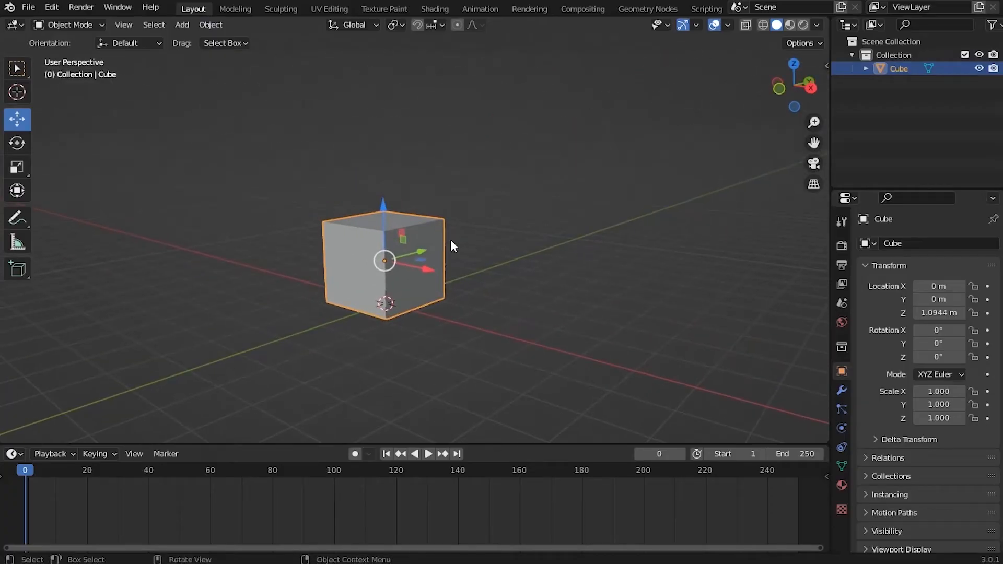
pyautogui.click(214, 25)
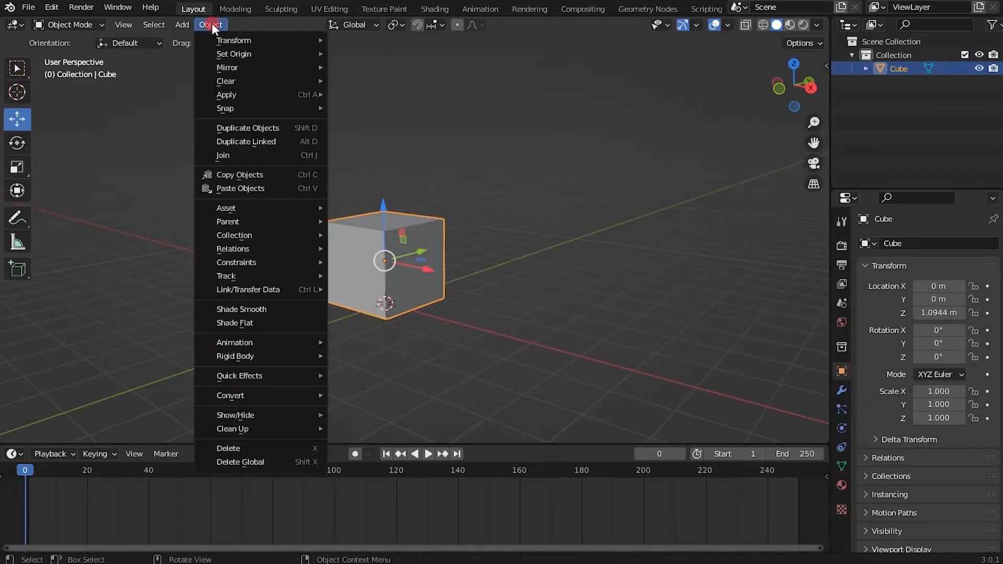
pyautogui.moveTo(257, 345)
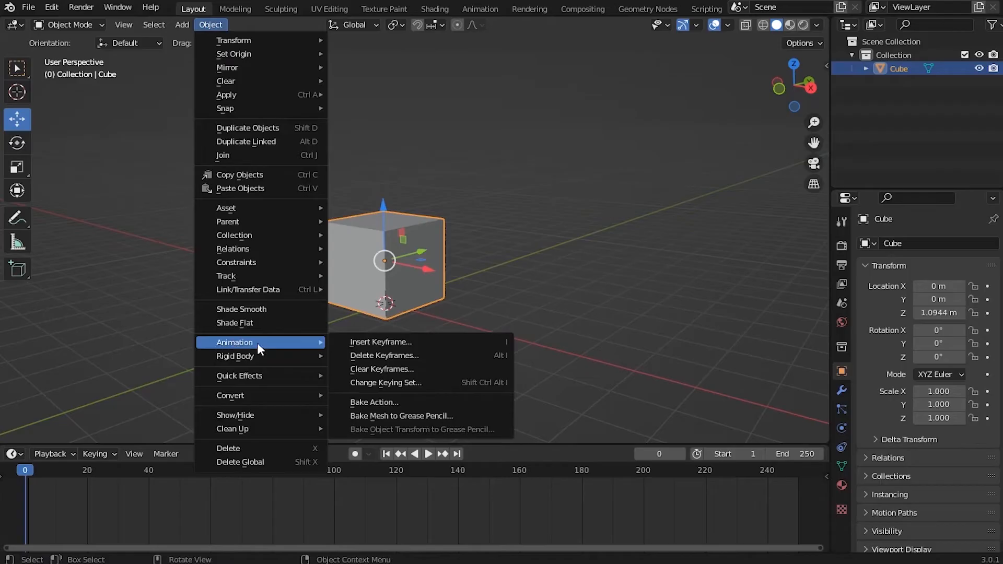
pyautogui.click(403, 341)
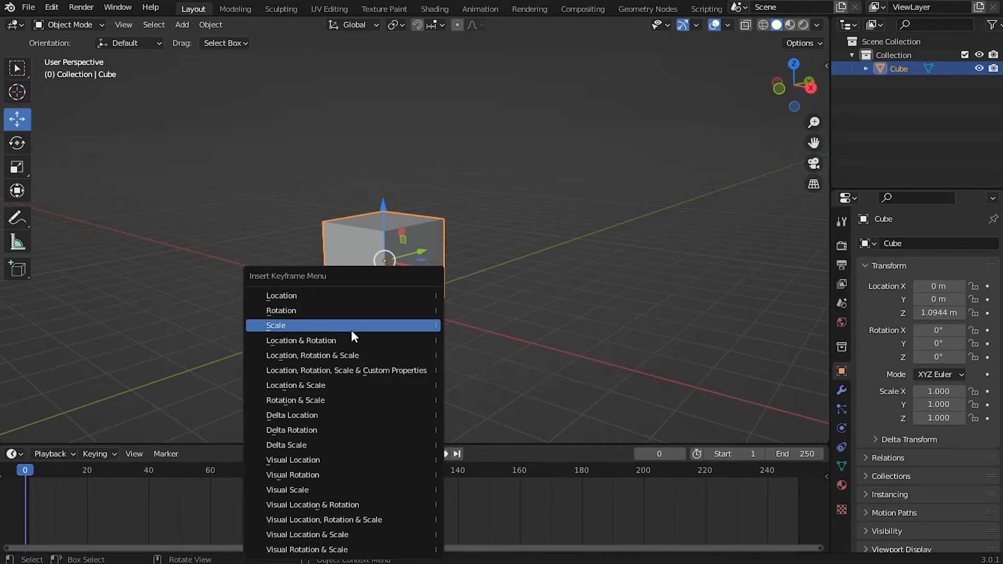
# Insert a Location keyframe for the cube at frame 0.
pyautogui.keyDown('shift'); pyautogui.moveTo(347, 247); pyautogui.dragTo(285, 249, button='middle'); pyautogui.keyUp('shift')
pyautogui.moveTo(285, 250); pyautogui.dragTo(353, 279, button='middle')
pyautogui.keyDown('shift'); pyautogui.moveTo(444, 340); pyautogui.dragTo(379, 268, button='middle'); pyautogui.keyUp('shift')
pyautogui.scroll(-3, 269, 221)
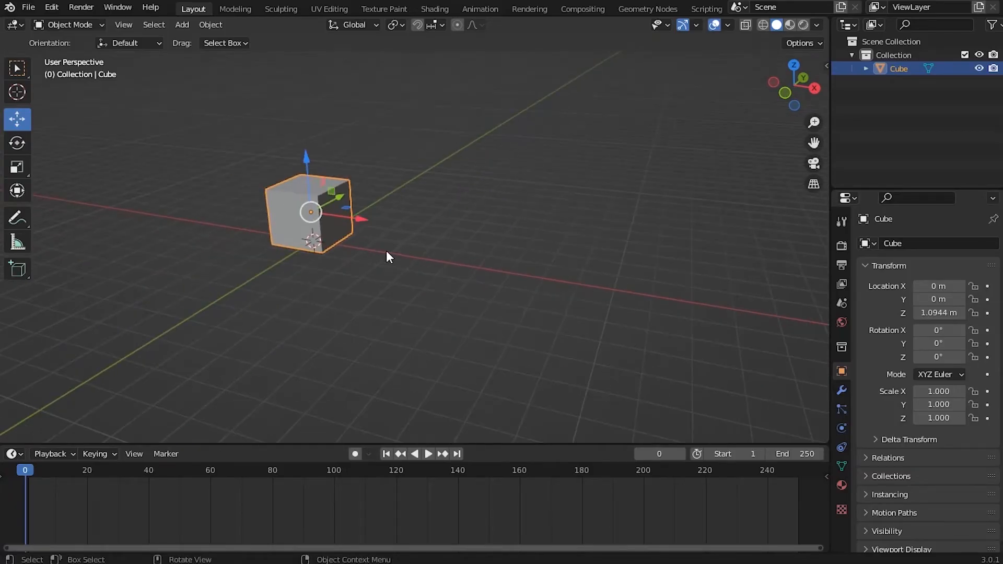
pyautogui.keyDown('shift'); pyautogui.moveTo(391, 242); pyautogui.dragTo(477, 290, button='middle'); pyautogui.keyUp('shift')
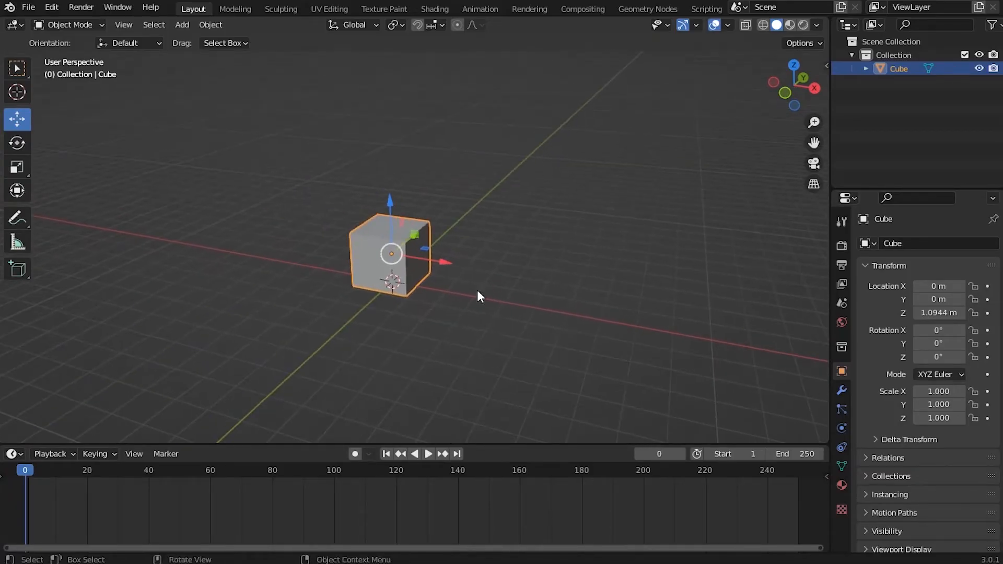
pyautogui.scroll(1, 477, 290)
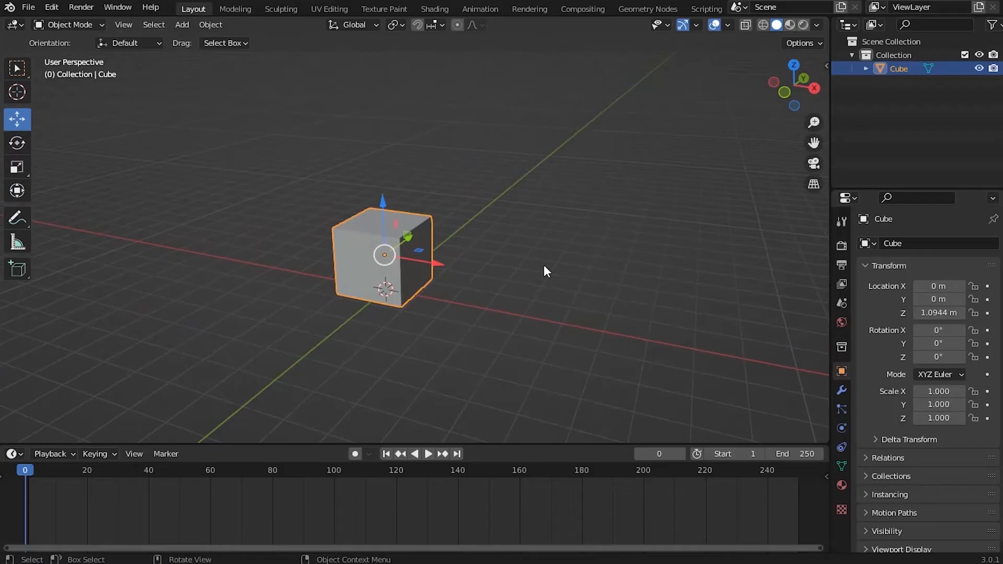
pyautogui.press('i')
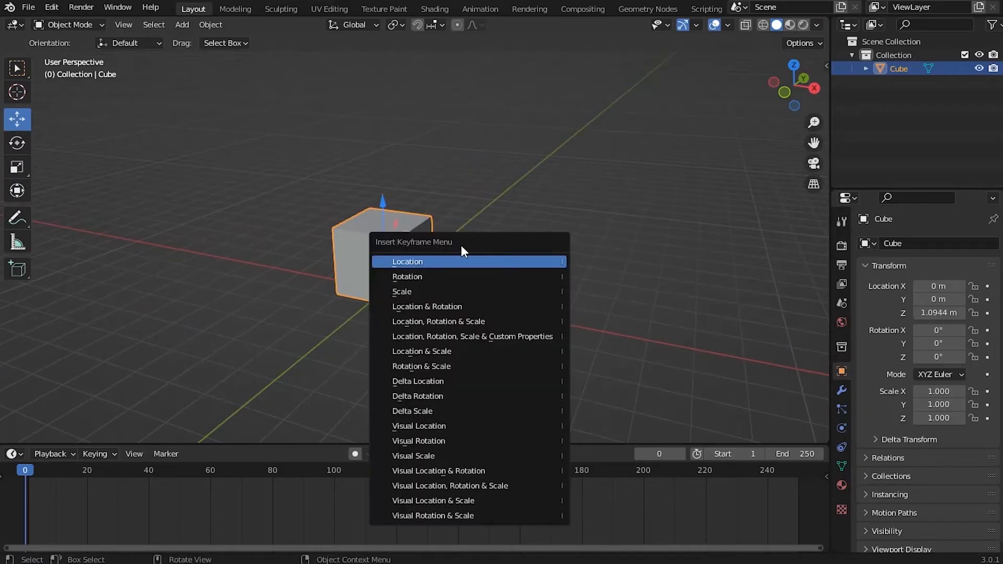
pyautogui.click(428, 262)
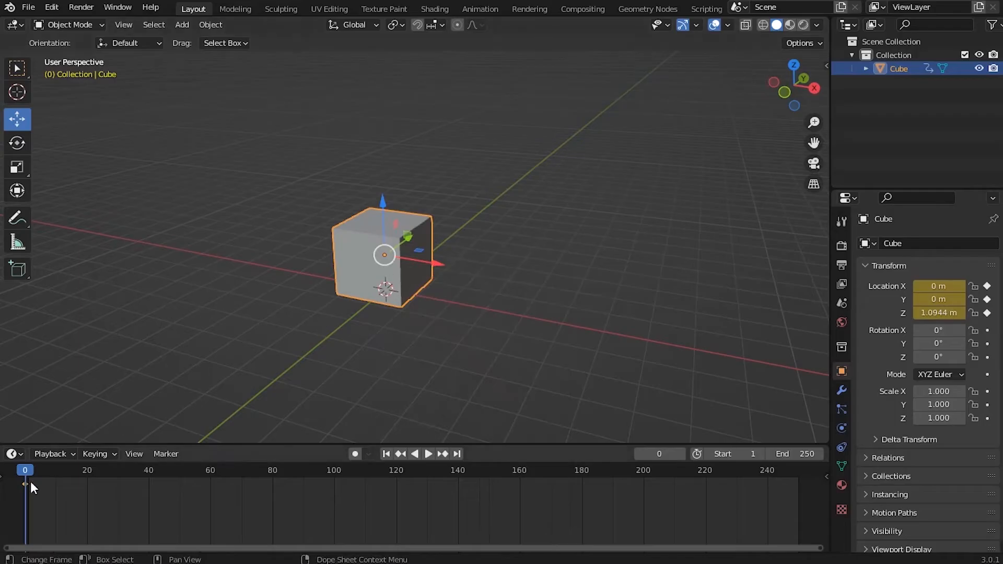
# Scrub the timeline and play the animation from frame 0 to check whether the cube moves.
pyautogui.moveTo(30, 481); pyautogui.dragTo(50, 469)
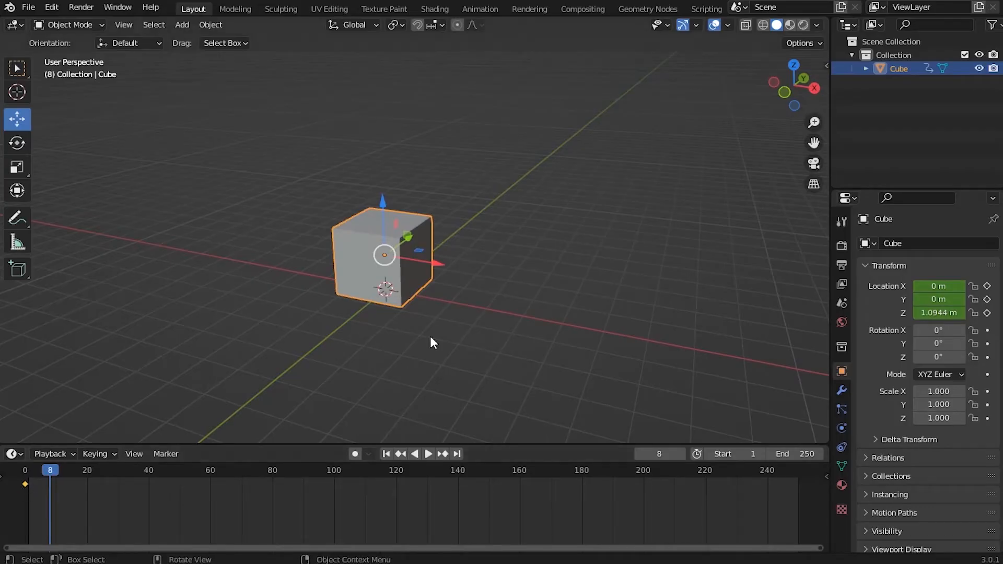
pyautogui.press('space')
pyautogui.moveTo(49, 466); pyautogui.dragTo(26, 470)
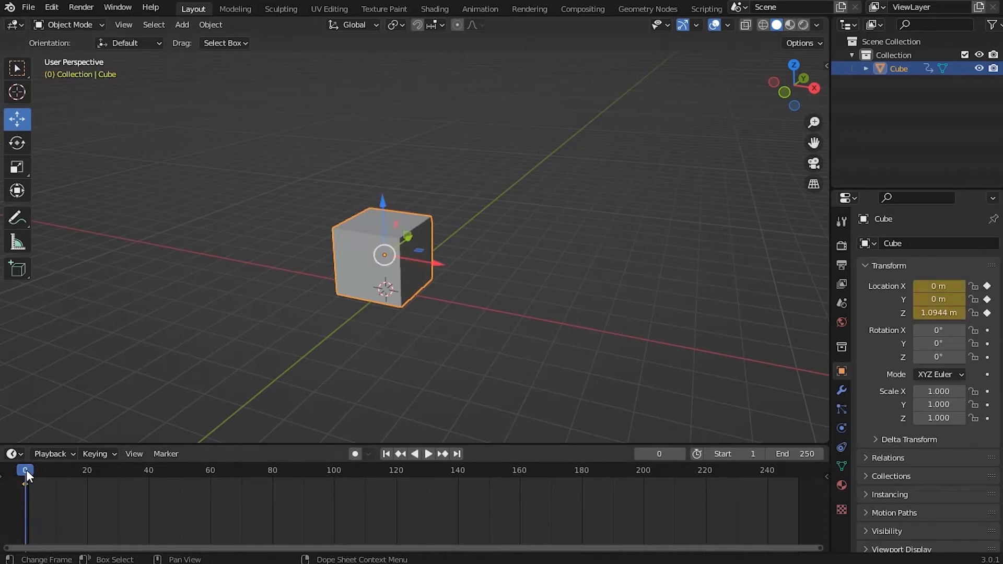
pyautogui.click(429, 454)
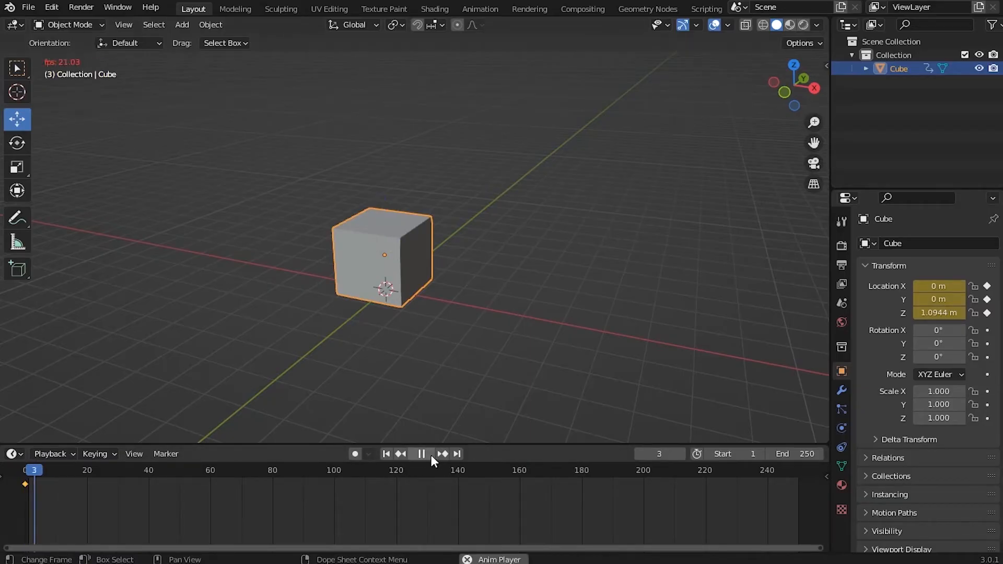
pyautogui.click(423, 454)
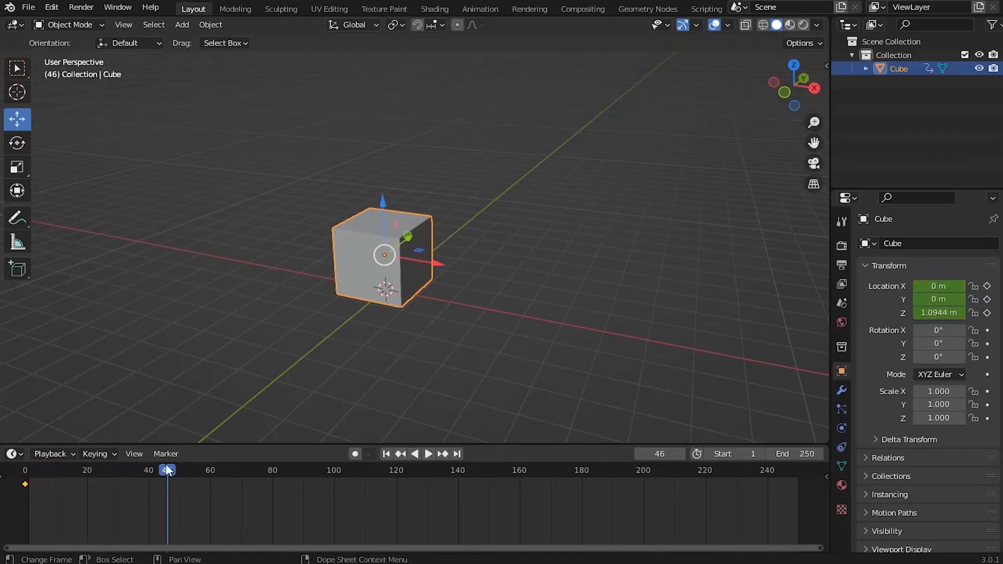
pyautogui.moveTo(153, 470); pyautogui.dragTo(26, 479)
pyautogui.click(26, 478)
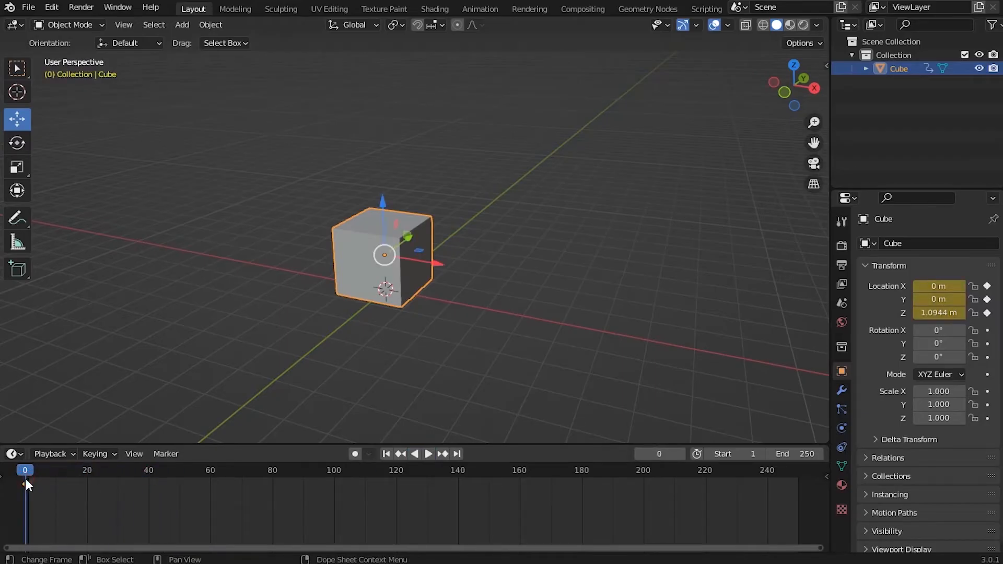
pyautogui.press('space')
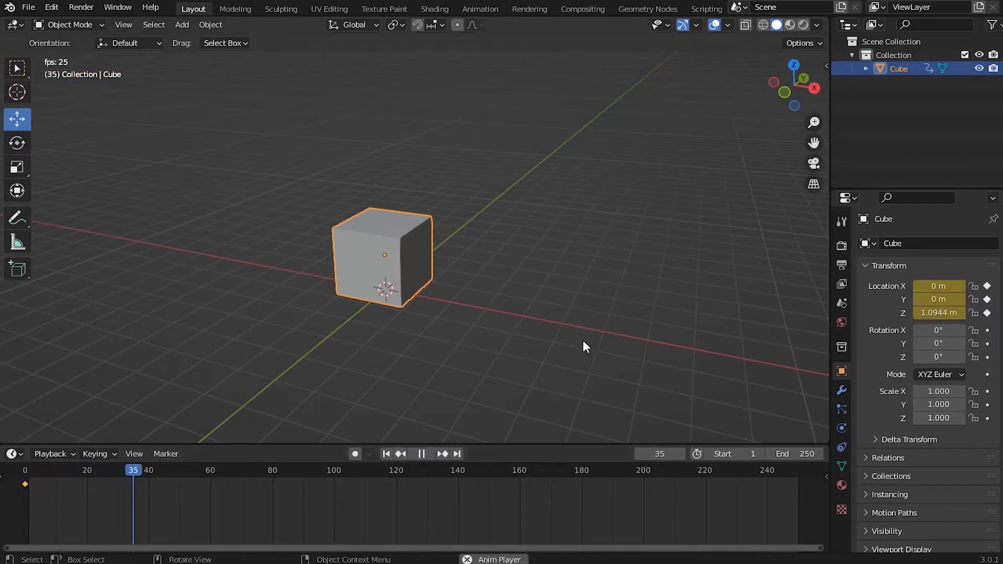
# At frame 20, move the cube along X to about 7.97 m and insert a Location keyframe.
pyautogui.press('space')
pyautogui.moveTo(166, 469); pyautogui.dragTo(27, 481)
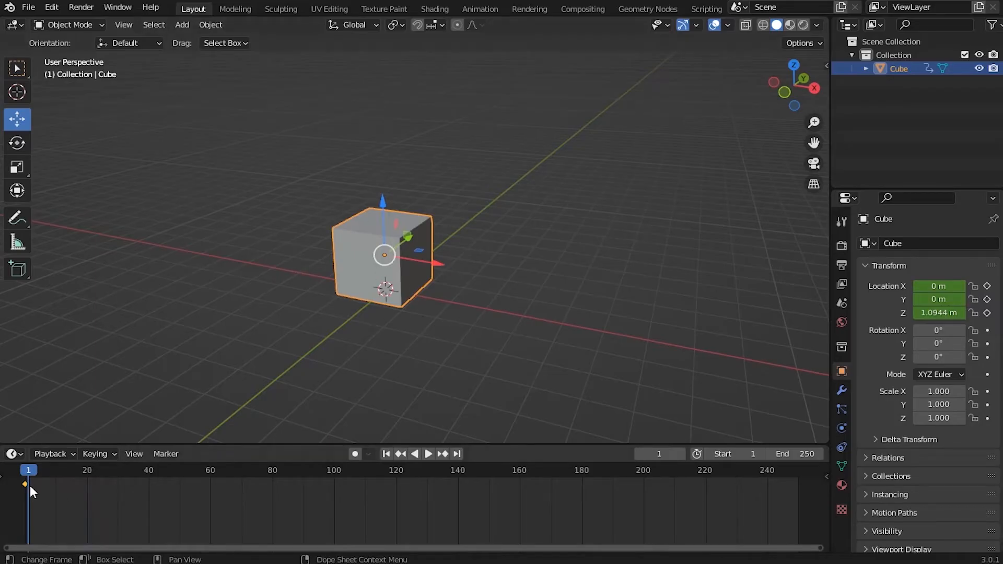
pyautogui.moveTo(30, 472)
pyautogui.mouseDown()
pyautogui.moveTo(432, 516)
pyautogui.moveTo(86, 481)
pyautogui.mouseUp()
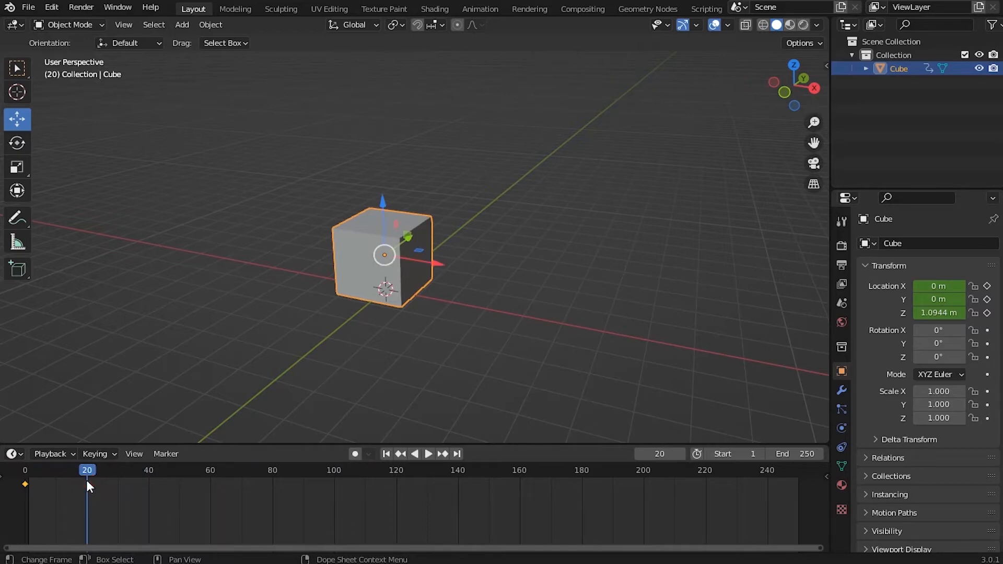
pyautogui.moveTo(385, 321); pyautogui.dragTo(418, 271, button='middle')
pyautogui.moveTo(413, 260); pyautogui.dragTo(664, 280)
pyautogui.keyDown('shift'); pyautogui.moveTo(578, 333); pyautogui.dragTo(562, 337, button='middle'); pyautogui.keyUp('shift')
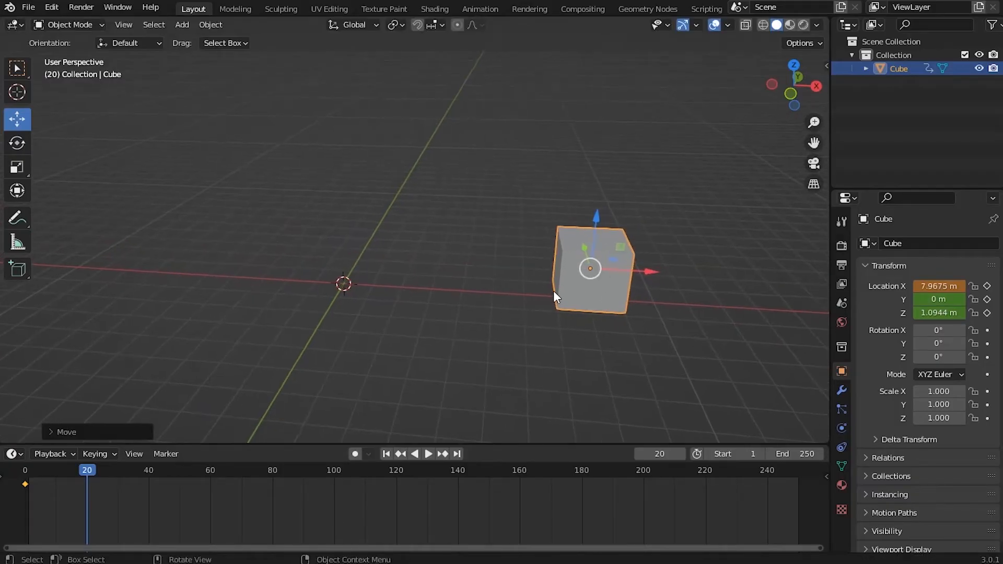
pyautogui.press('i')
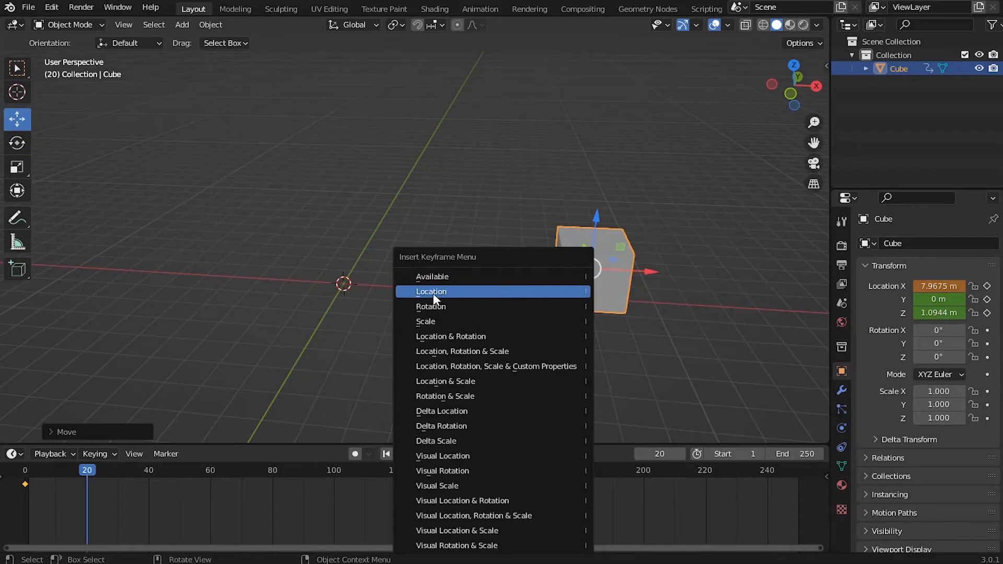
pyautogui.click(442, 292)
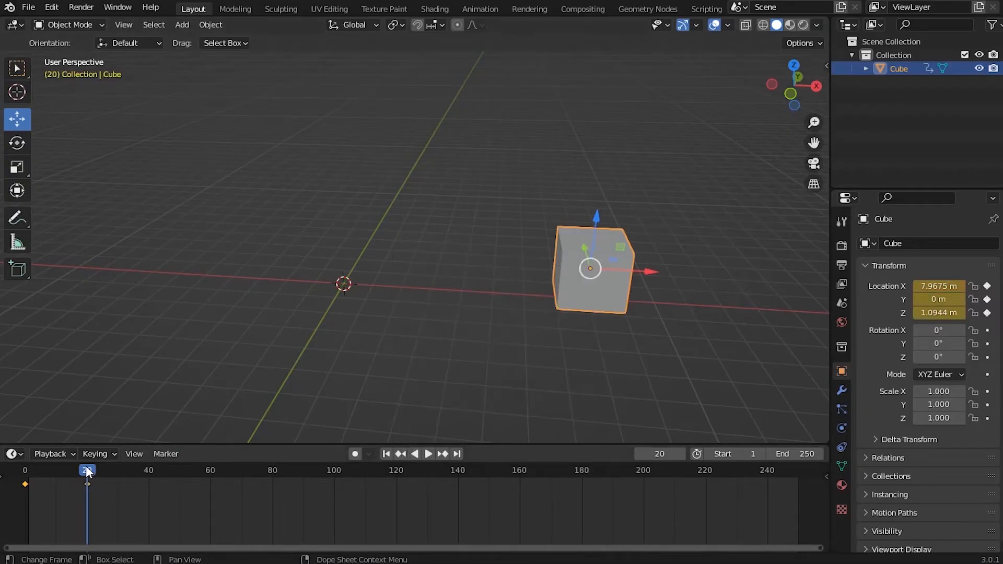
# Play and scrub the animation from frame 0 to check the cube's movement between the two keyframes.
pyautogui.press('space')
pyautogui.moveTo(87, 469); pyautogui.dragTo(24, 481)
pyautogui.press('space')
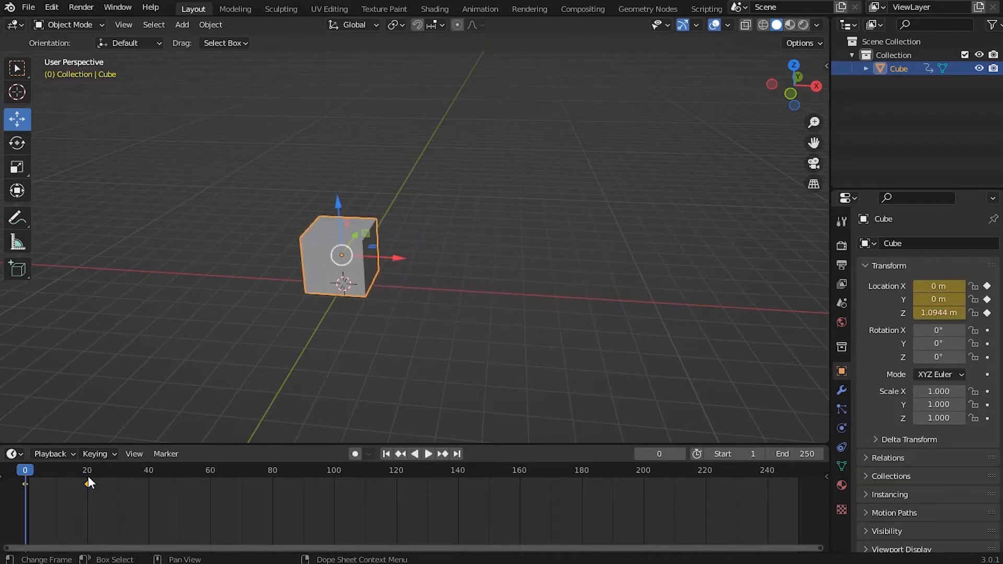
pyautogui.click(427, 455)
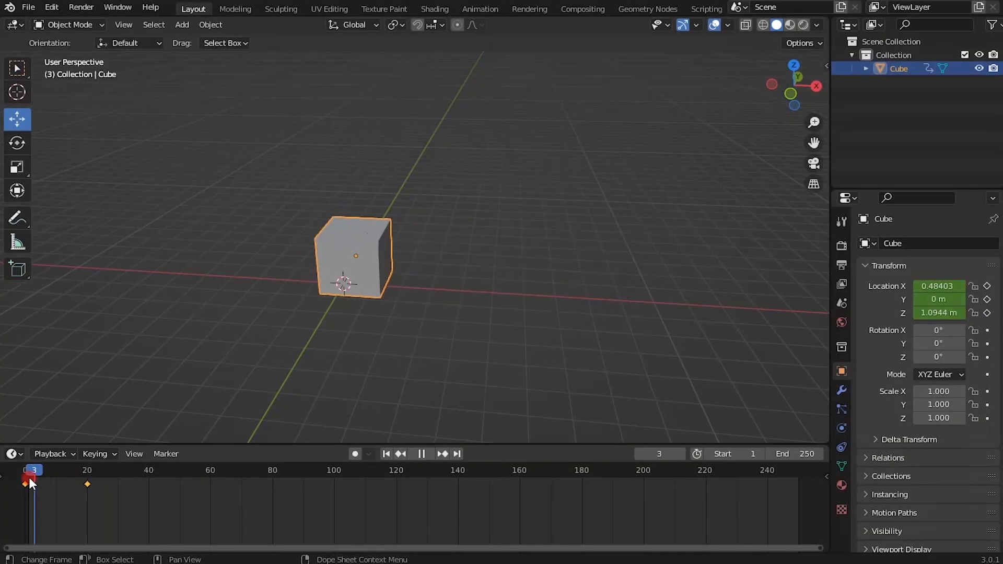
pyautogui.moveTo(29, 478); pyautogui.dragTo(69, 491)
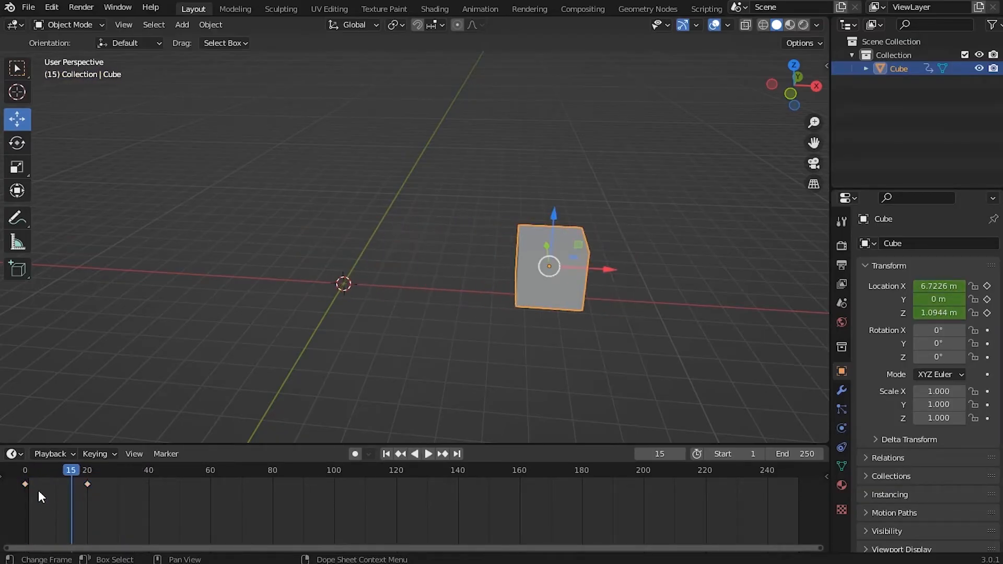
# Copy the cube's frame 0 keyframe and paste it at frame 40.
pyautogui.click(25, 484)
pyautogui.keyDown('shift'); pyautogui.click(88, 484); pyautogui.keyUp('shift')
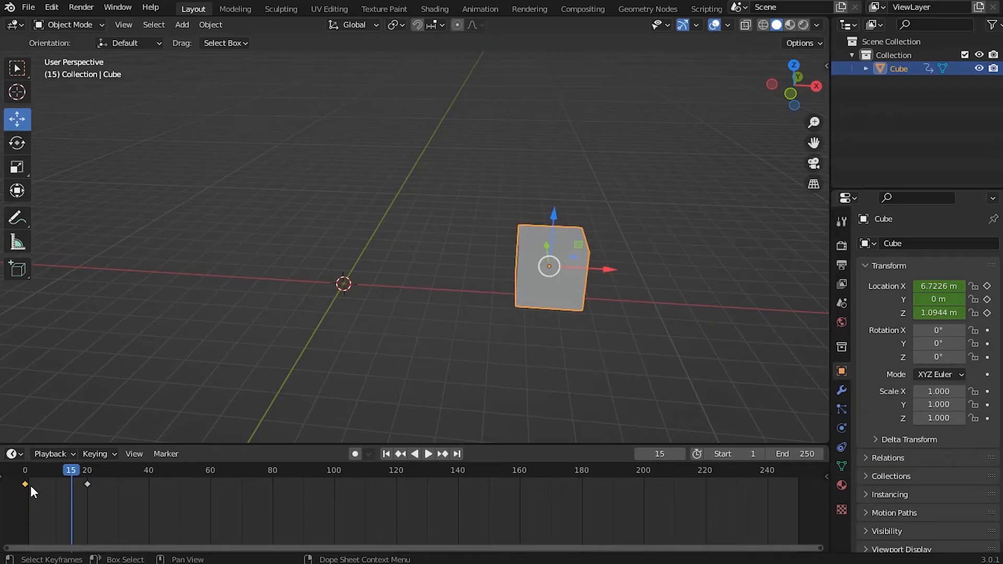
pyautogui.moveTo(73, 466); pyautogui.dragTo(152, 483)
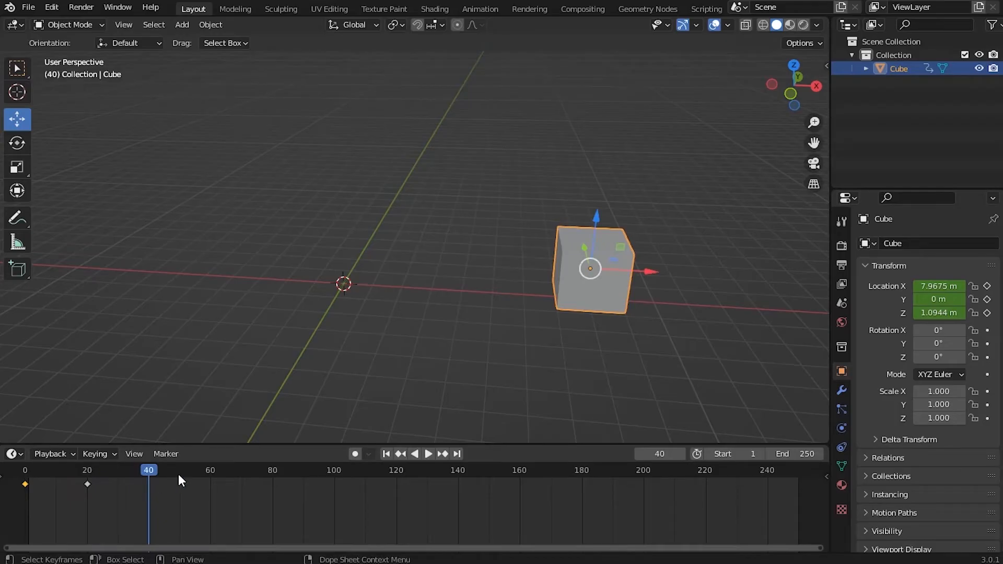
pyautogui.hotkey('ctrl', 'v')
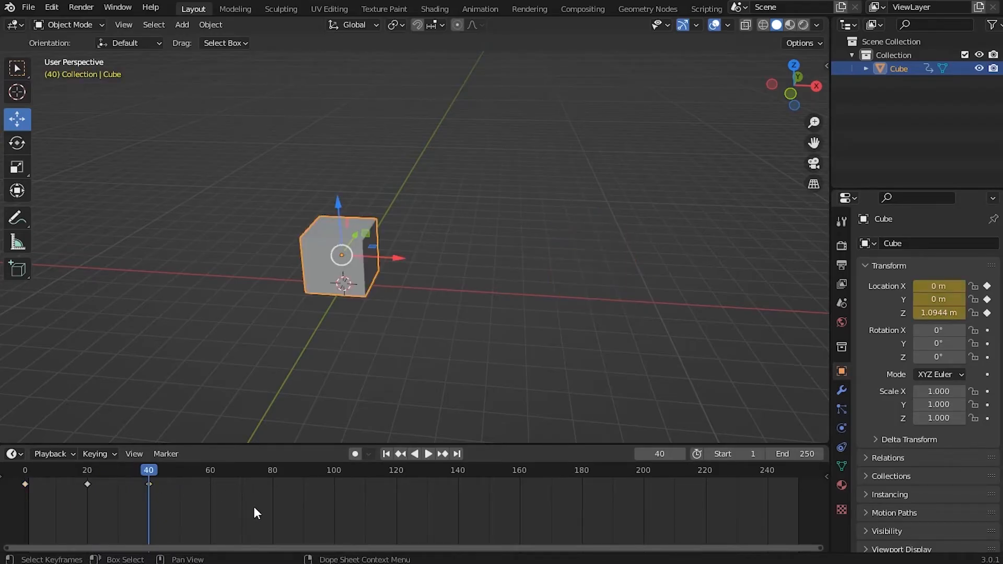
# Play the animation from frame 0 past frame 40 to check the cube's movement out and back.
pyautogui.moveTo(152, 472); pyautogui.dragTo(24, 476)
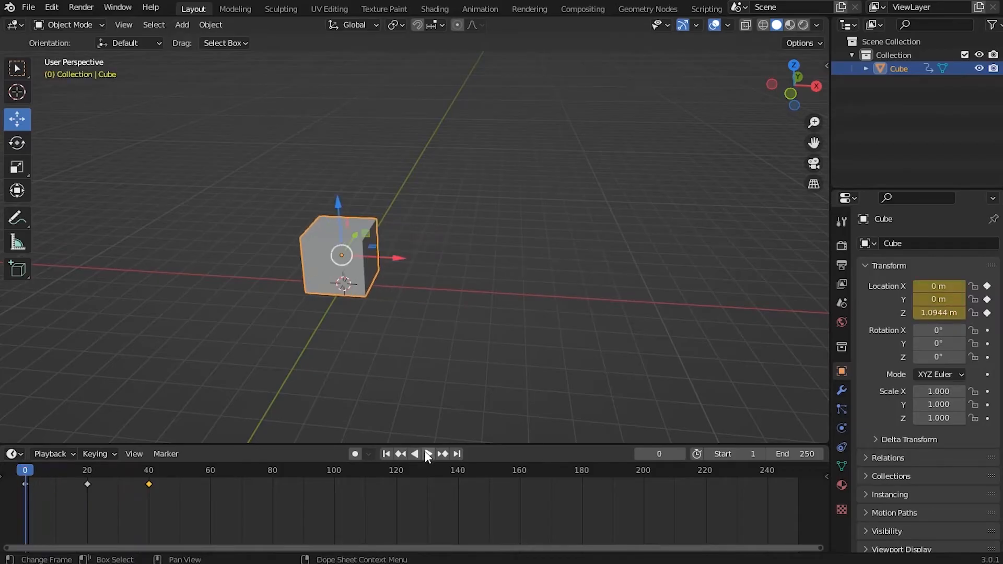
pyautogui.click(424, 454)
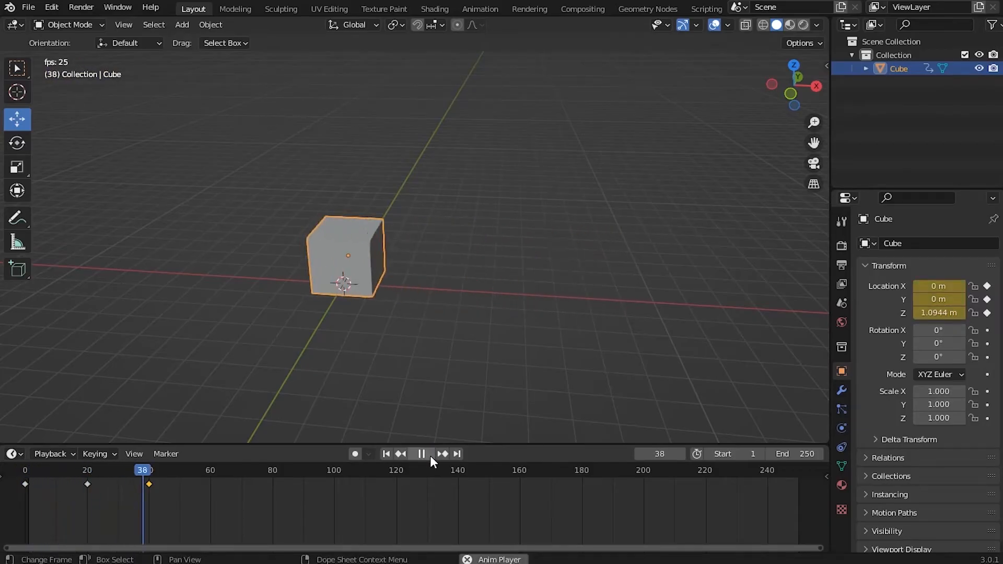
pyautogui.click(431, 458)
pyautogui.moveTo(508, 280); pyautogui.dragTo(492, 267, button='middle')
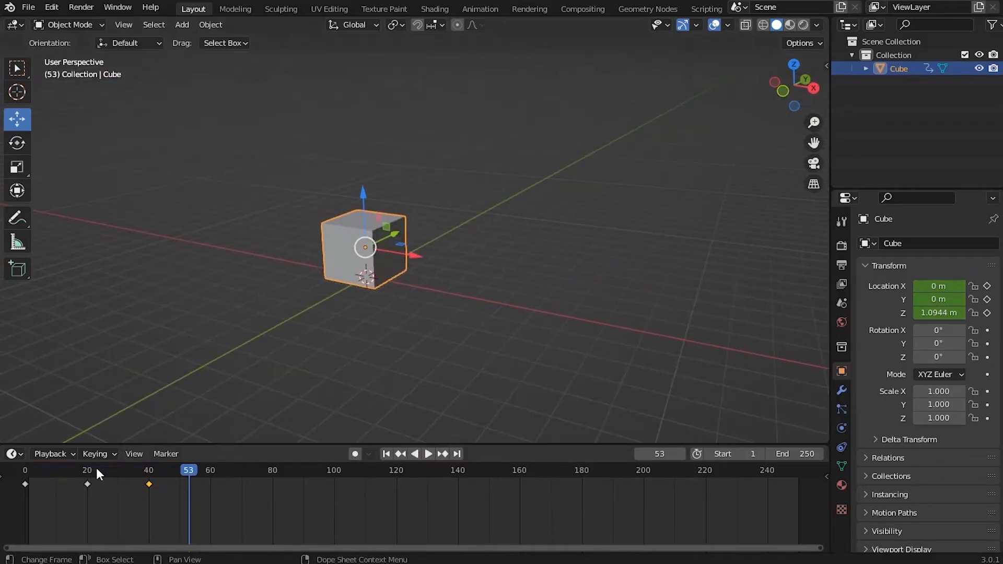
# Delete all of the cube's location keyframes and return the timeline to frame 0.
pyautogui.moveTo(10, 500); pyautogui.dragTo(167, 474)
pyautogui.press('Delete')
pyautogui.press('space')
pyautogui.moveTo(181, 469); pyautogui.dragTo(36, 504)
pyautogui.moveTo(37, 504); pyautogui.dragTo(15, 503)
pyautogui.press('space')
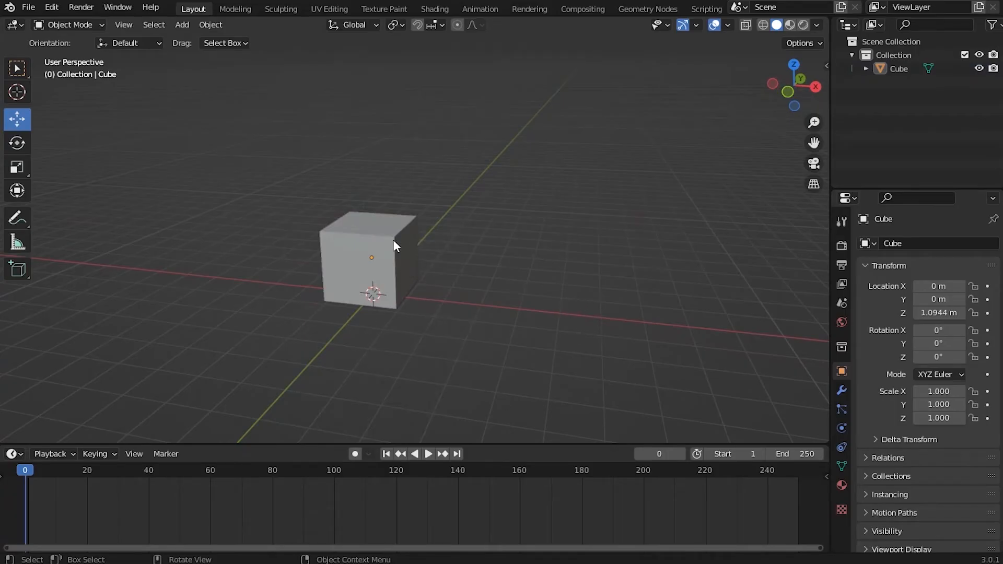
# Select the cube and insert a Rotation keyframe at frame 0.
pyautogui.click(385, 274)
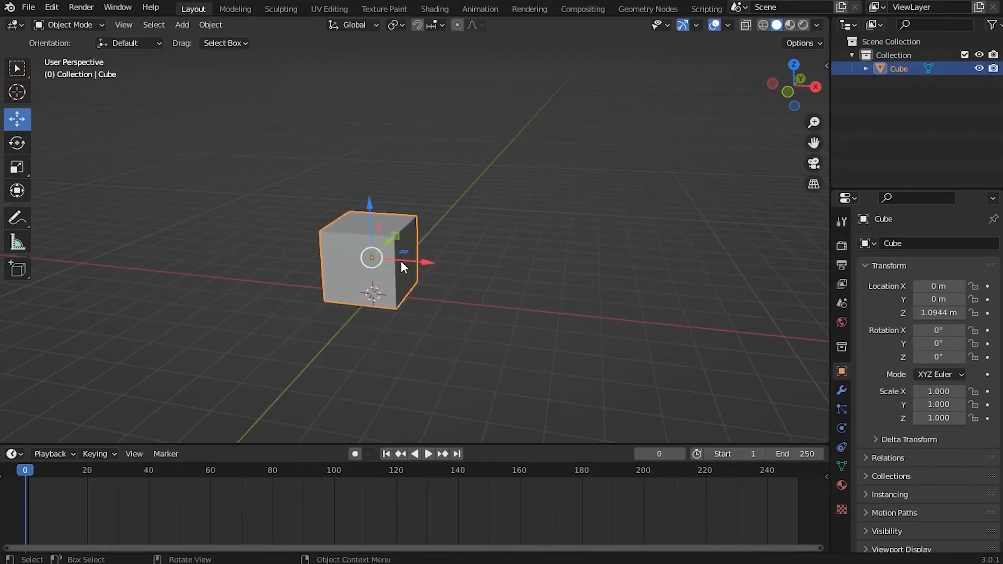
pyautogui.press('i')
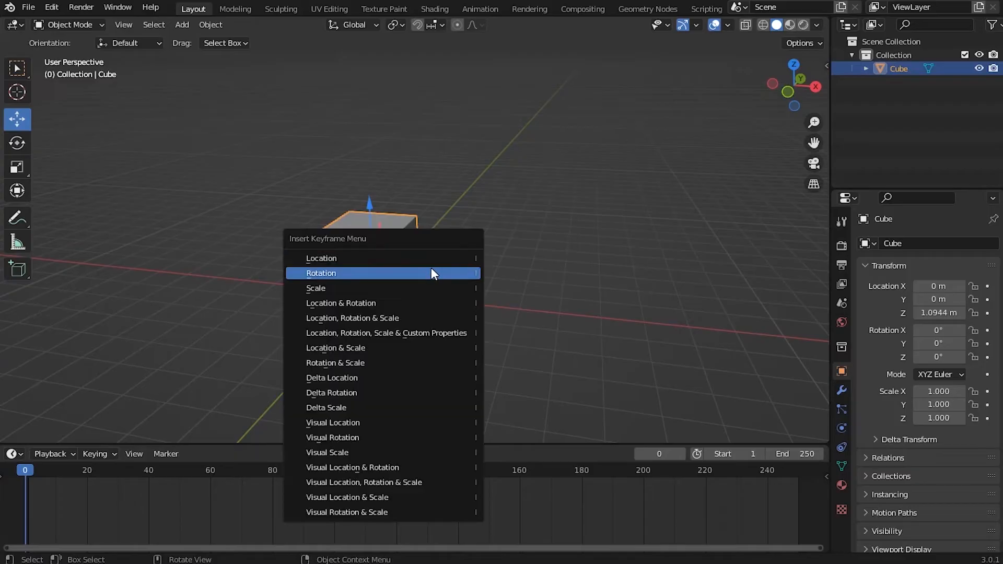
pyautogui.click(322, 275)
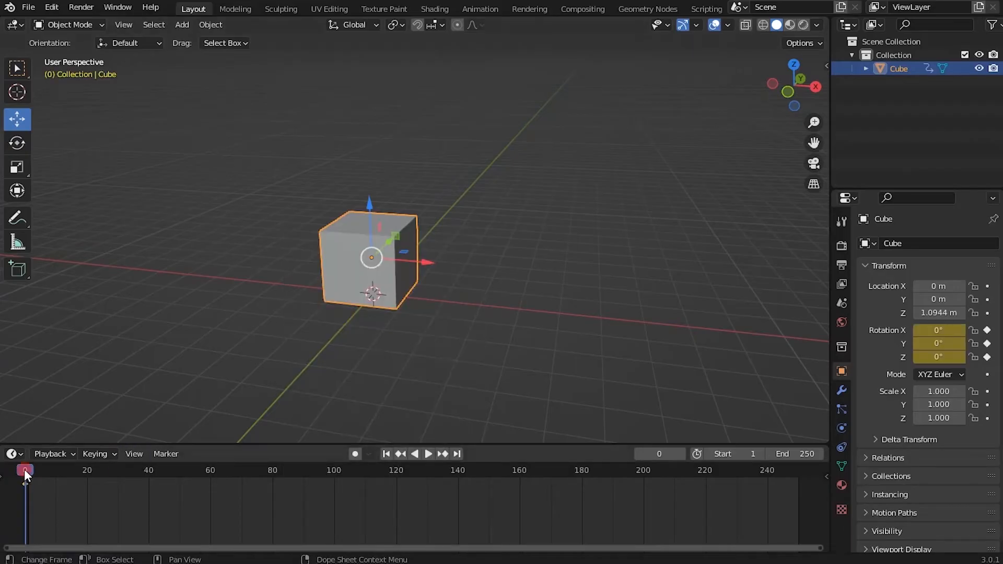
# At frame 20, rotate the cube 360° around the global Z axis and insert a Rotation keyframe.
pyautogui.press('space')
pyautogui.moveTo(129, 490); pyautogui.dragTo(87, 489)
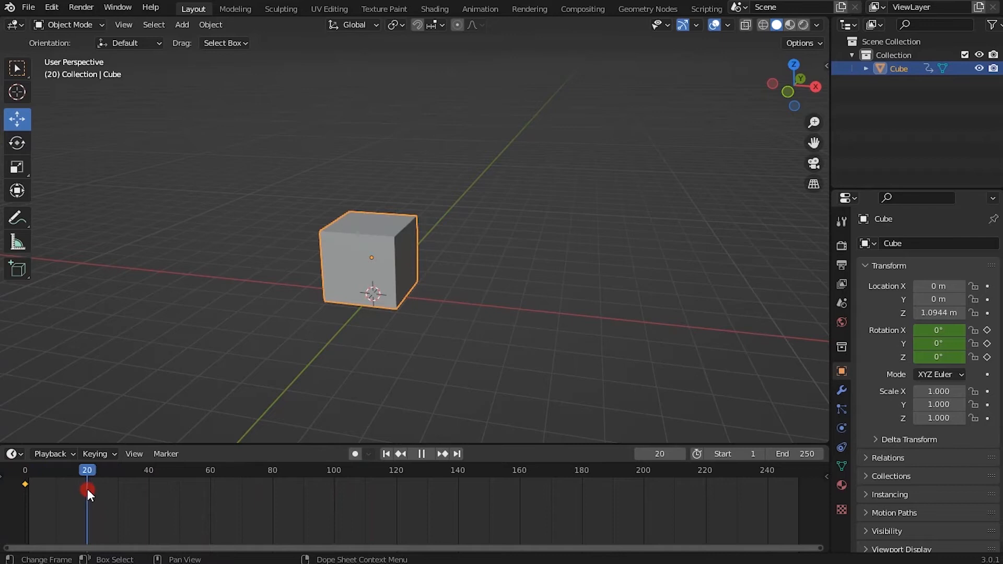
pyautogui.press('space')
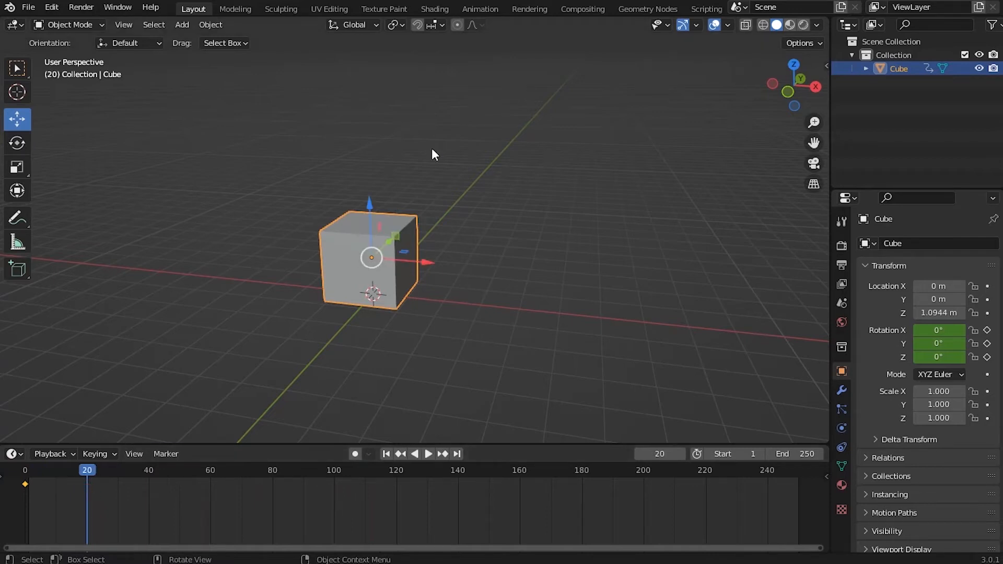
pyautogui.press('r')
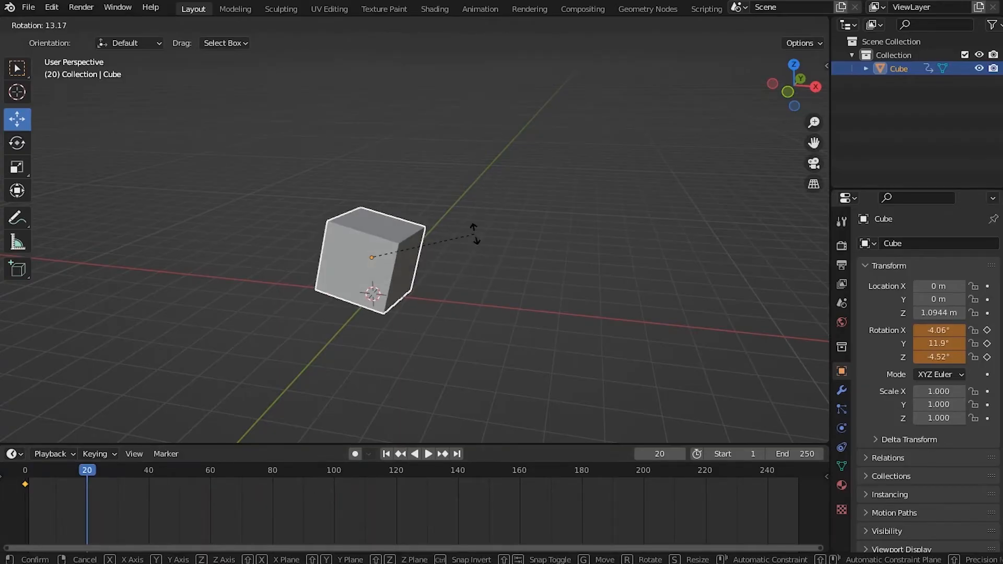
pyautogui.press('z')
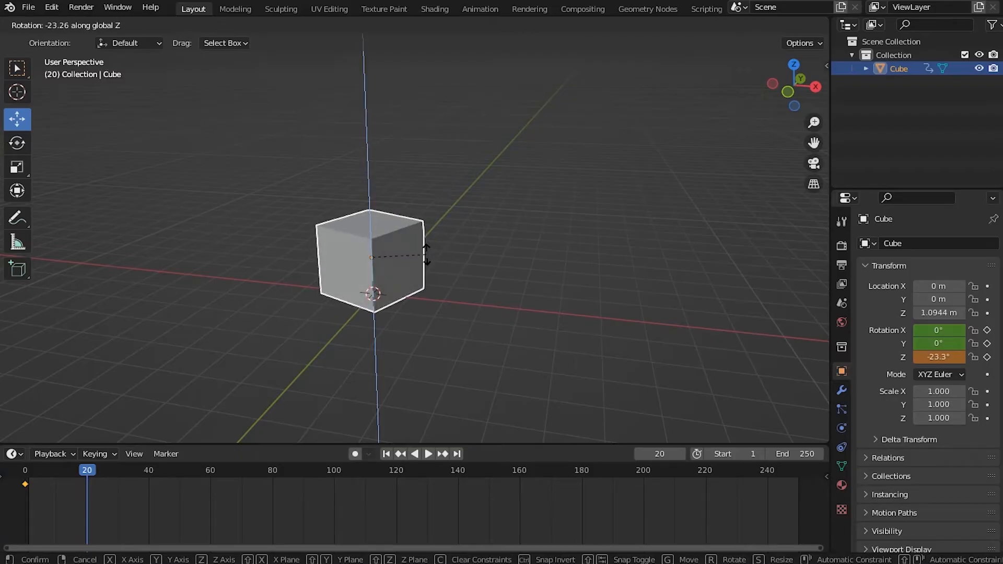
pyautogui.write('360')
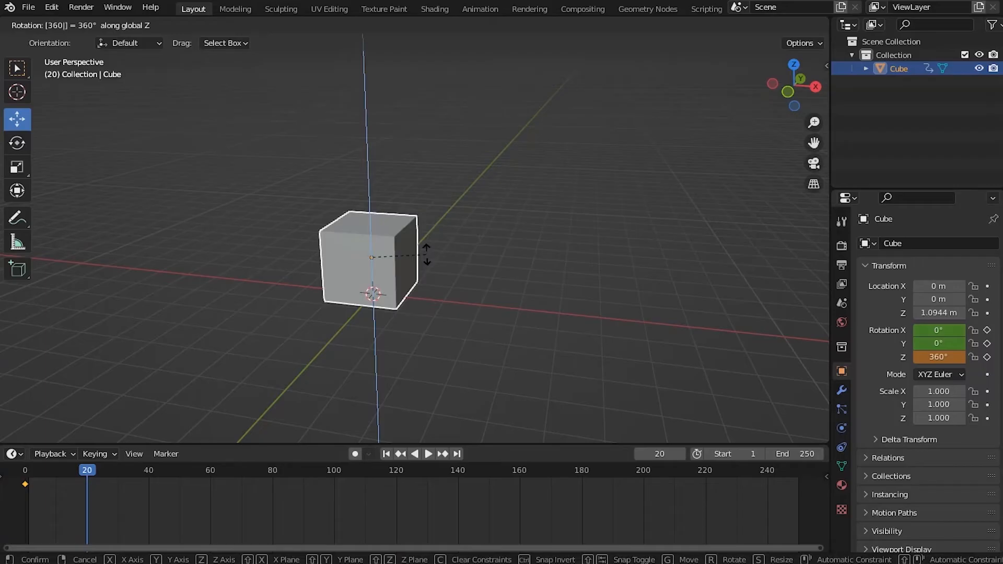
pyautogui.press('Return')
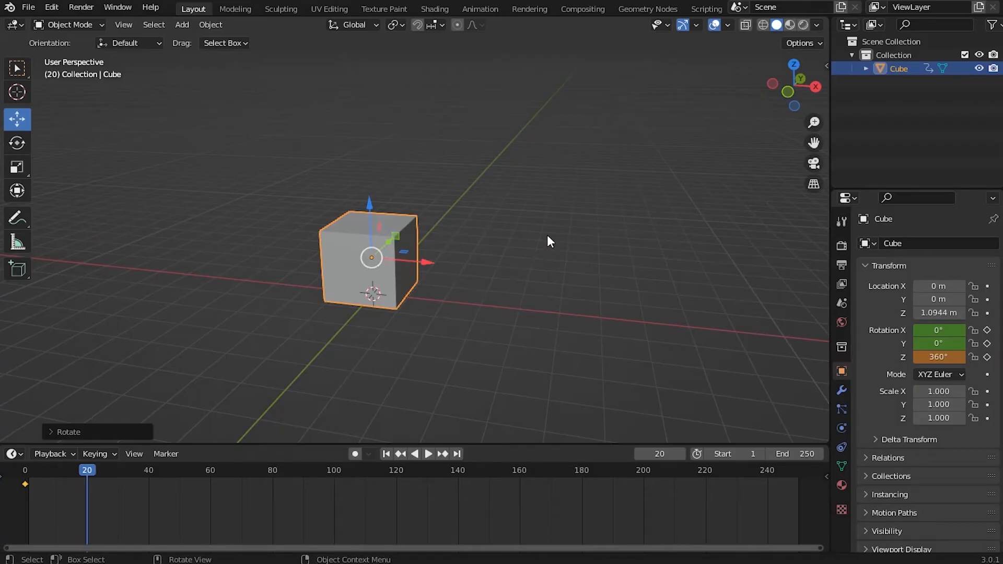
pyautogui.press('i')
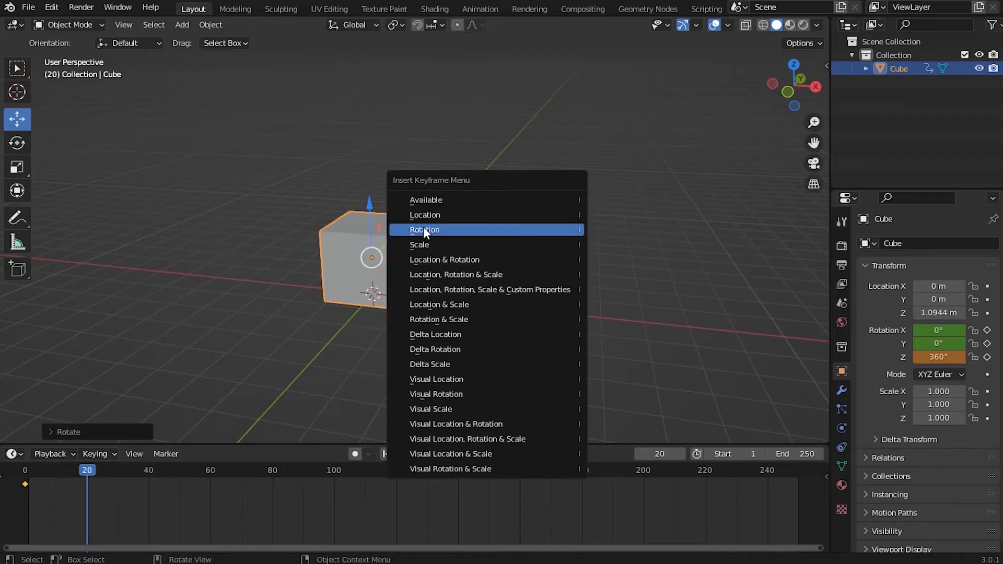
pyautogui.click(457, 233)
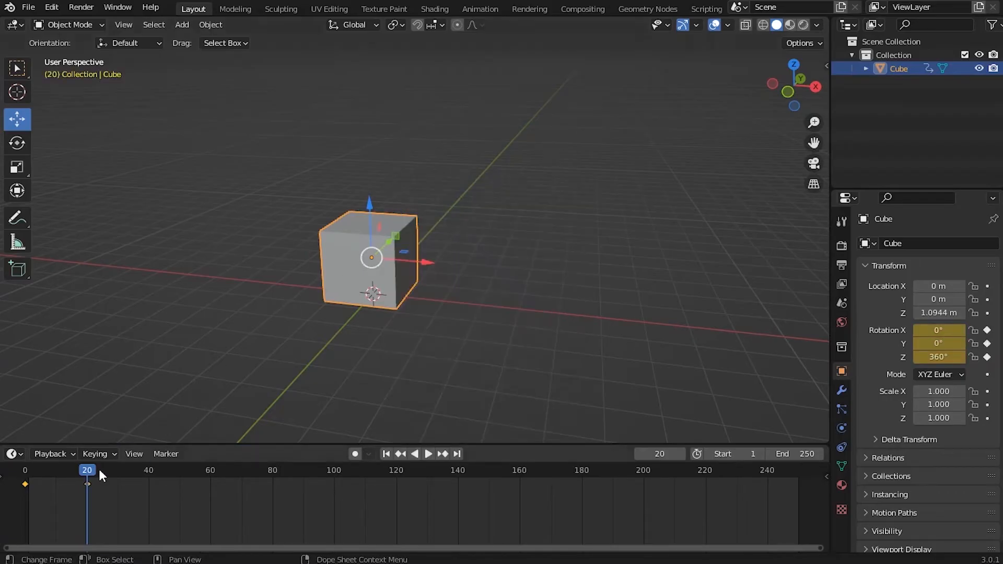
# Play the animation from the start to check the cube's rotation between frames 0 and 20.
pyautogui.moveTo(92, 469); pyautogui.dragTo(26, 474)
pyautogui.press('space')
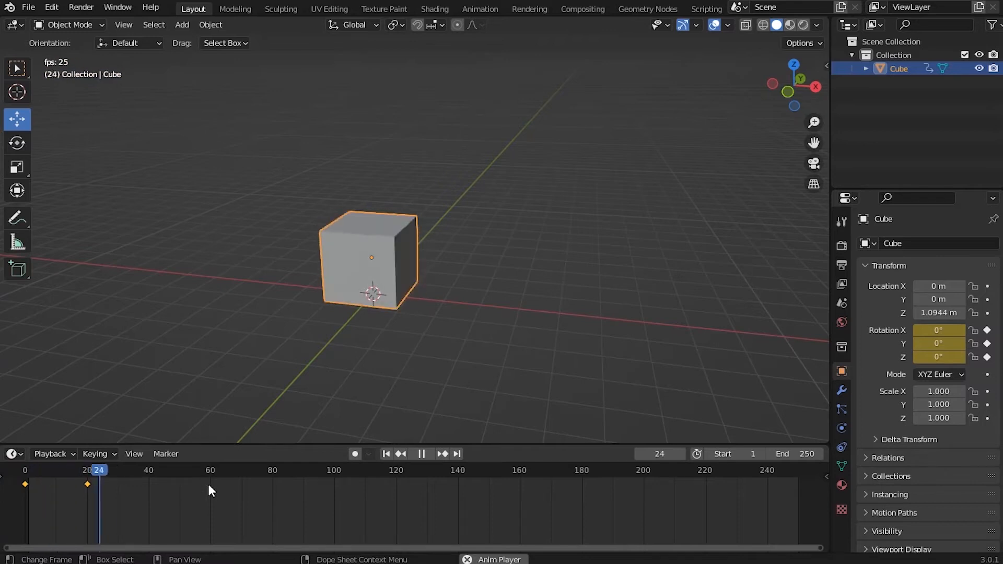
pyautogui.click(42, 473)
pyautogui.moveTo(41, 476); pyautogui.dragTo(26, 474)
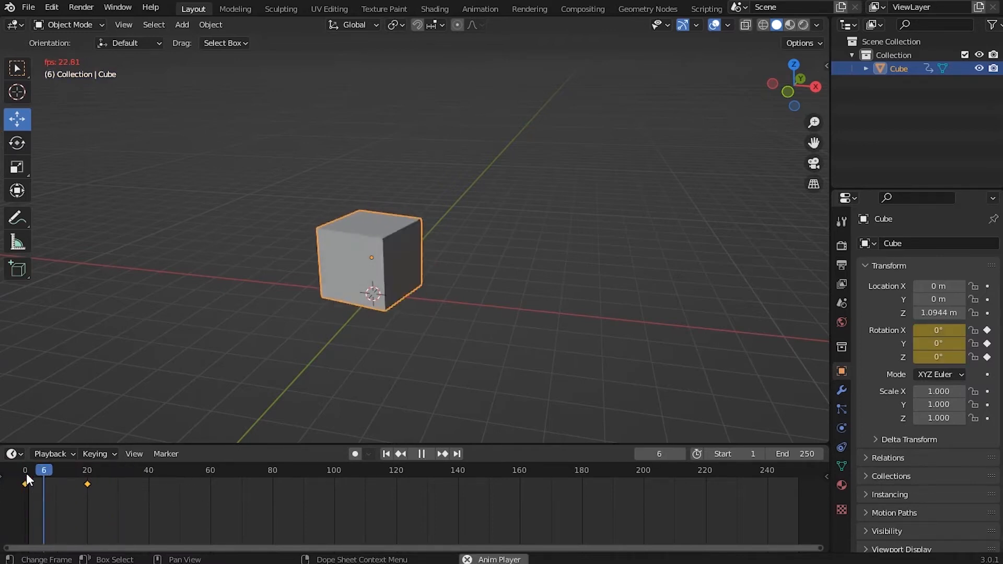
pyautogui.press('space')
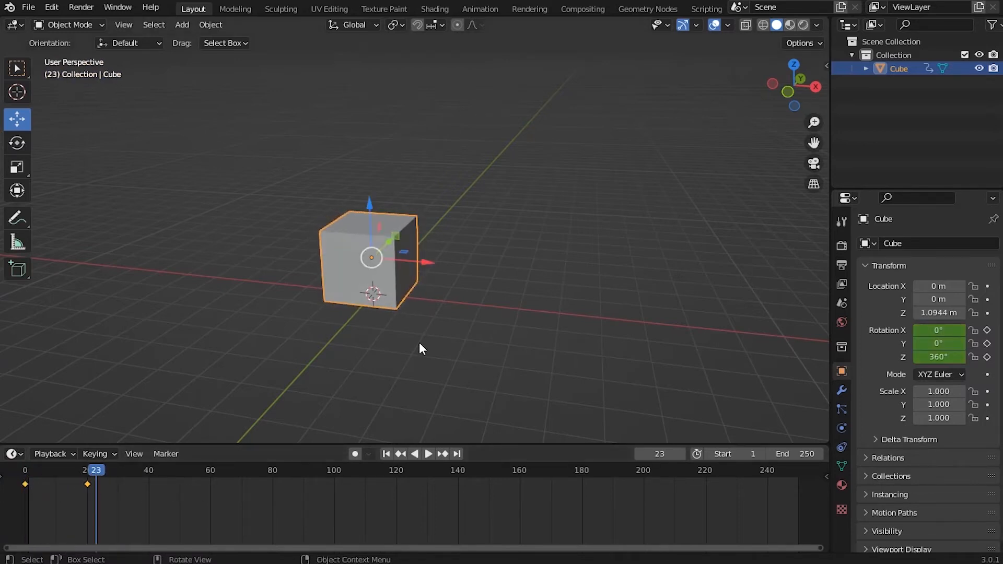
# Delete the cube's rotation keyframes and insert a Scale keyframe at frame 0.
pyautogui.moveTo(14, 505); pyautogui.dragTo(26, 489)
pyautogui.press('Delete')
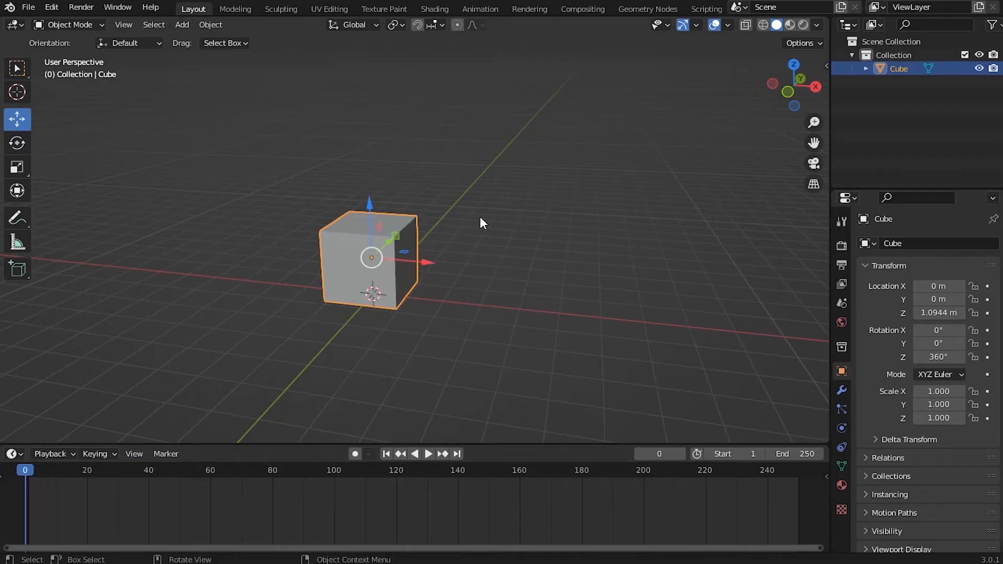
pyautogui.press('i')
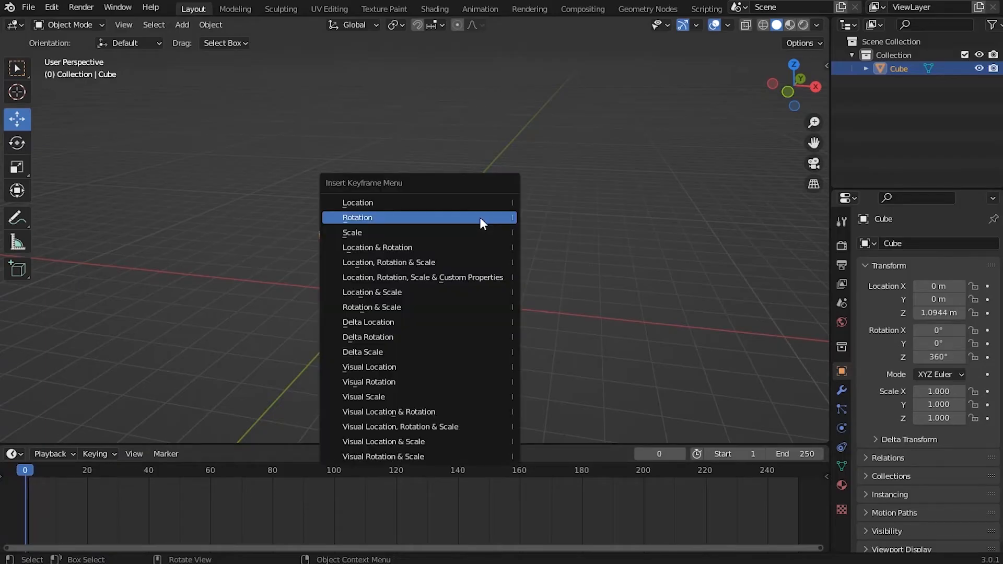
pyautogui.click(375, 234)
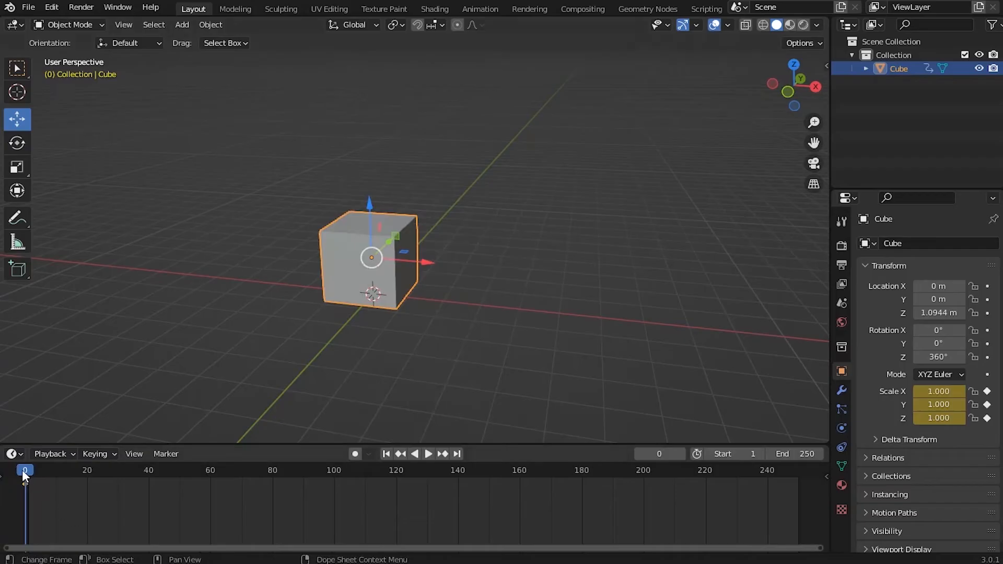
# Go to frame 20 and scale the cube up uniformly to about 2.55.
pyautogui.moveTo(18, 467); pyautogui.dragTo(89, 484)
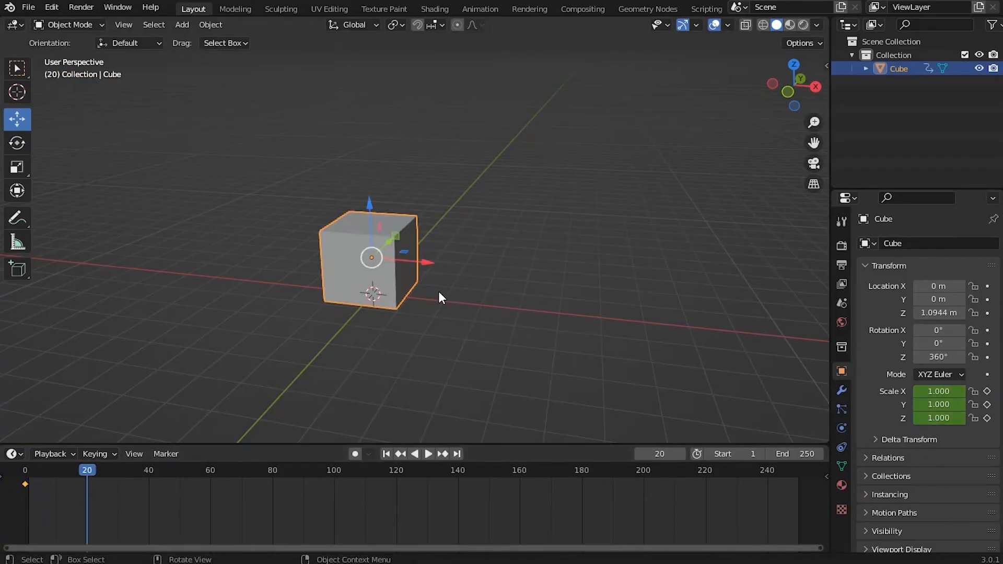
pyautogui.press('s')
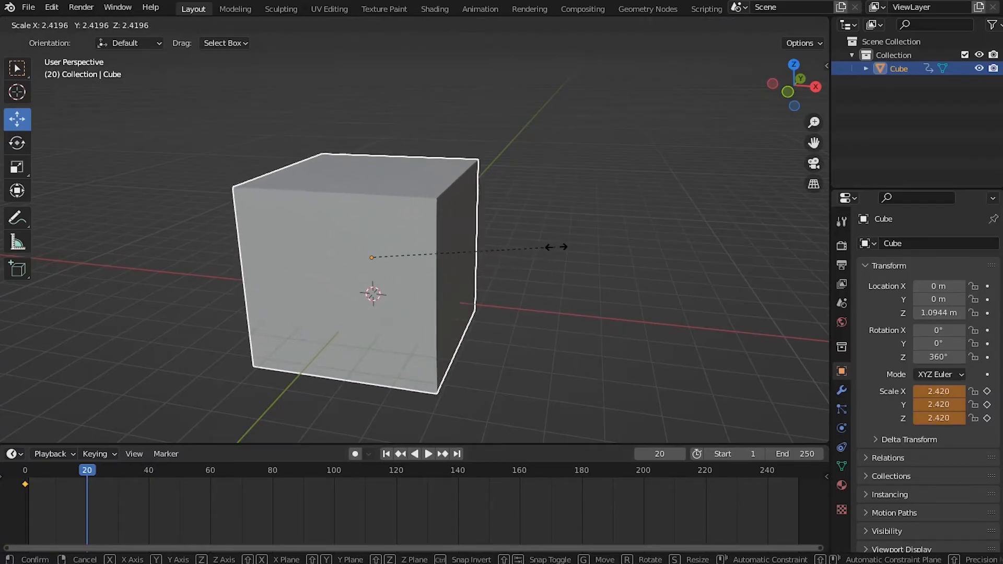
pyautogui.click(565, 246)
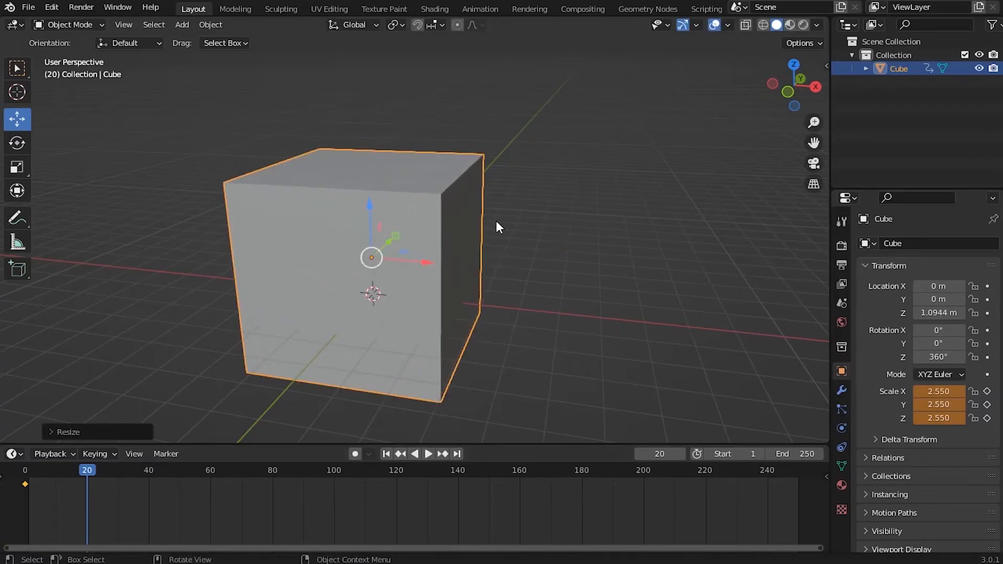
# Insert a Scale keyframe for the cube at frame 20 and play the animation from frame 0.
pyautogui.press('i')
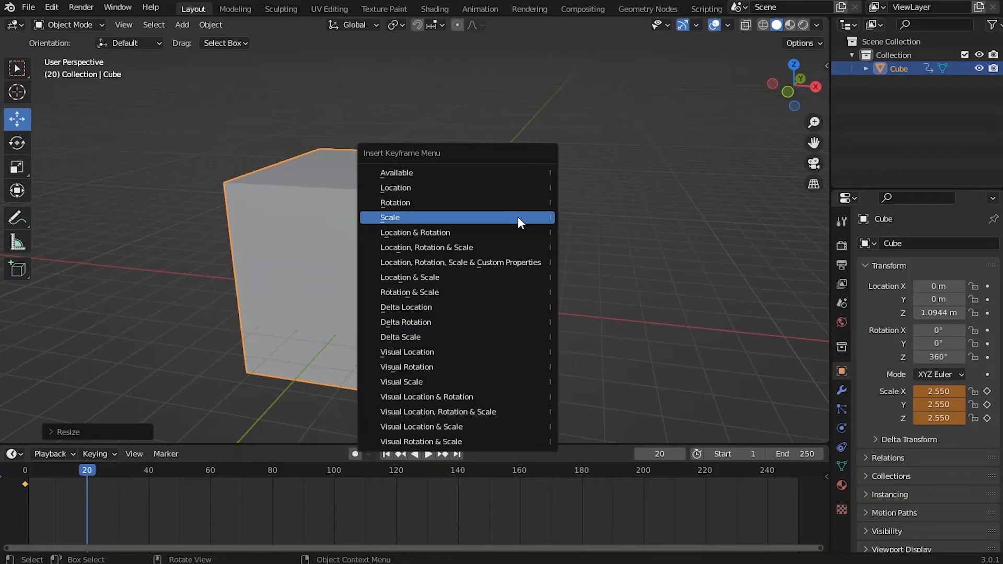
pyautogui.click(419, 217)
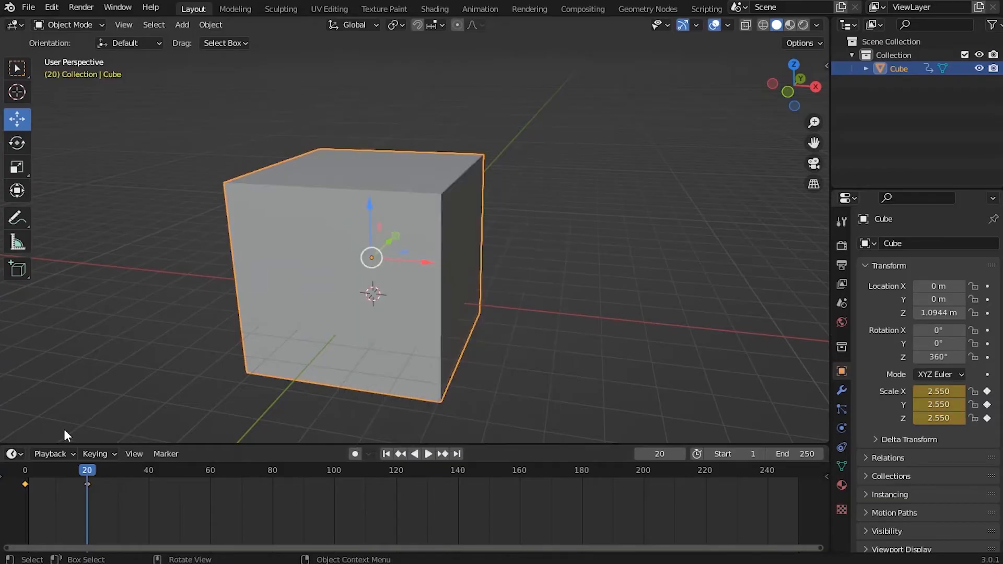
pyautogui.moveTo(86, 472); pyautogui.dragTo(24, 478)
pyautogui.press('space')
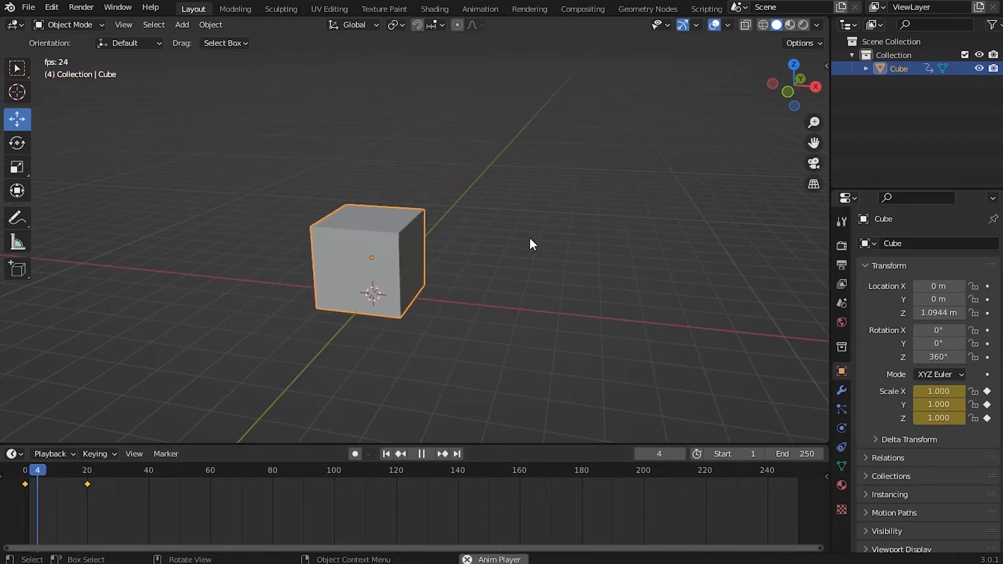
pyautogui.press('space')
# Delete the cube's Scale keyframes and insert a Location keyframe at frame 0.
pyautogui.moveTo(118, 466); pyautogui.dragTo(26, 480)
pyautogui.moveTo(108, 485); pyautogui.dragTo(16, 490)
pyautogui.press('Delete')
pyautogui.moveTo(283, 141); pyautogui.dragTo(499, 178, button='middle')
pyautogui.keyDown('shift'); pyautogui.moveTo(377, 291); pyautogui.dragTo(370, 276, button='middle'); pyautogui.keyUp('shift')
pyautogui.press('i')
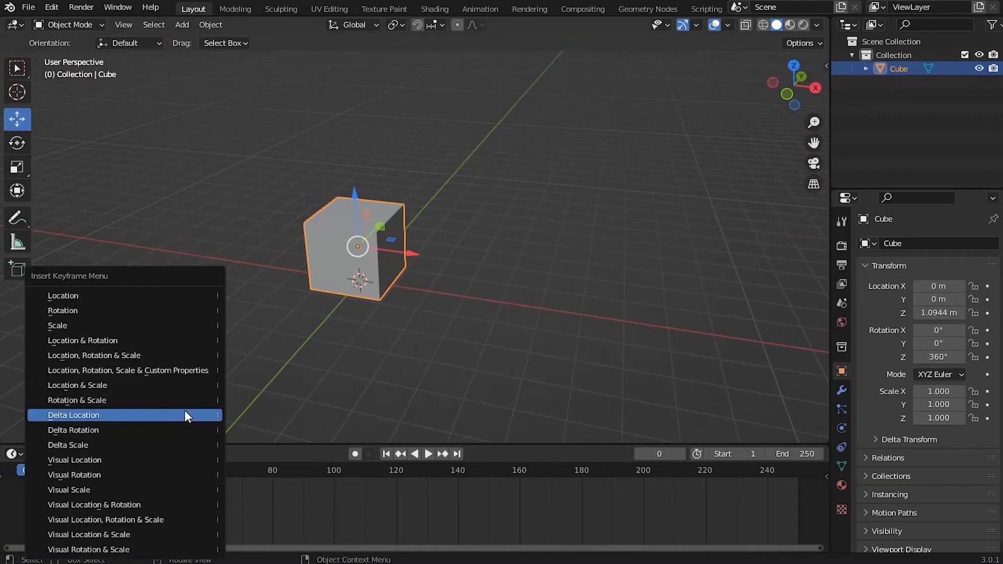
pyautogui.click(74, 295)
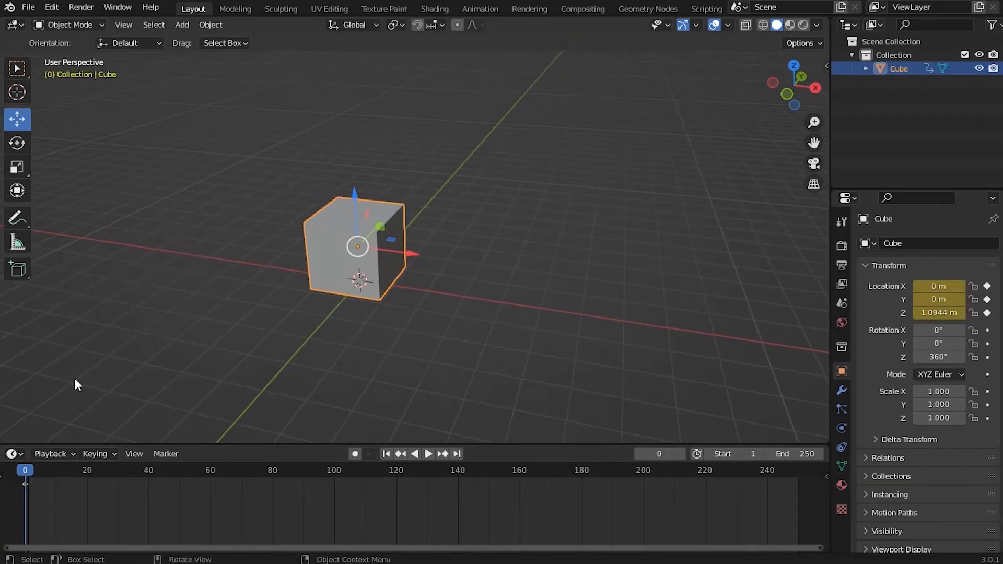
# At frame 20, move the cube about 6 m along the positive X axis and insert a Location keyframe.
pyautogui.press('space')
pyautogui.moveTo(73, 477); pyautogui.dragTo(88, 478)
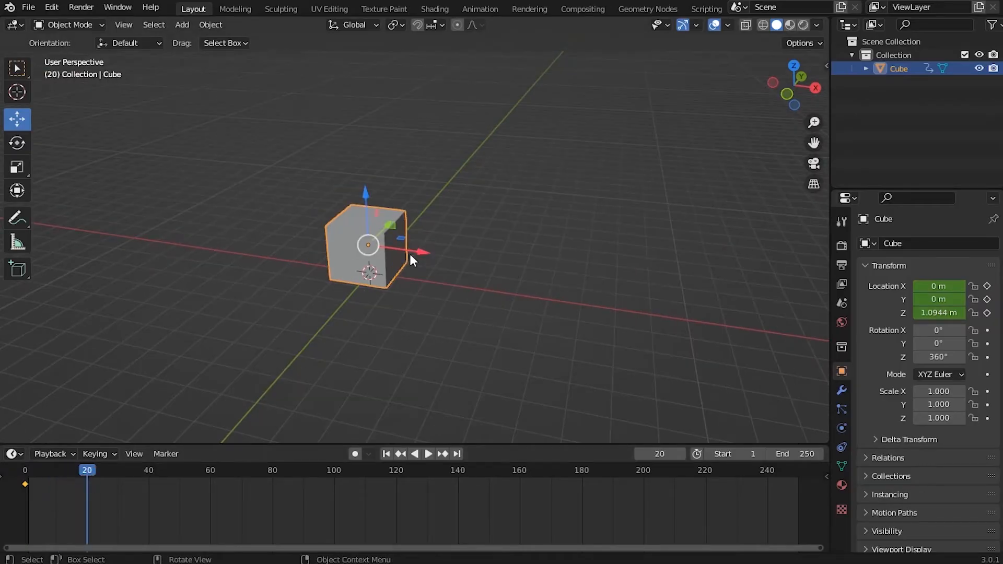
pyautogui.moveTo(423, 251); pyautogui.dragTo(609, 287)
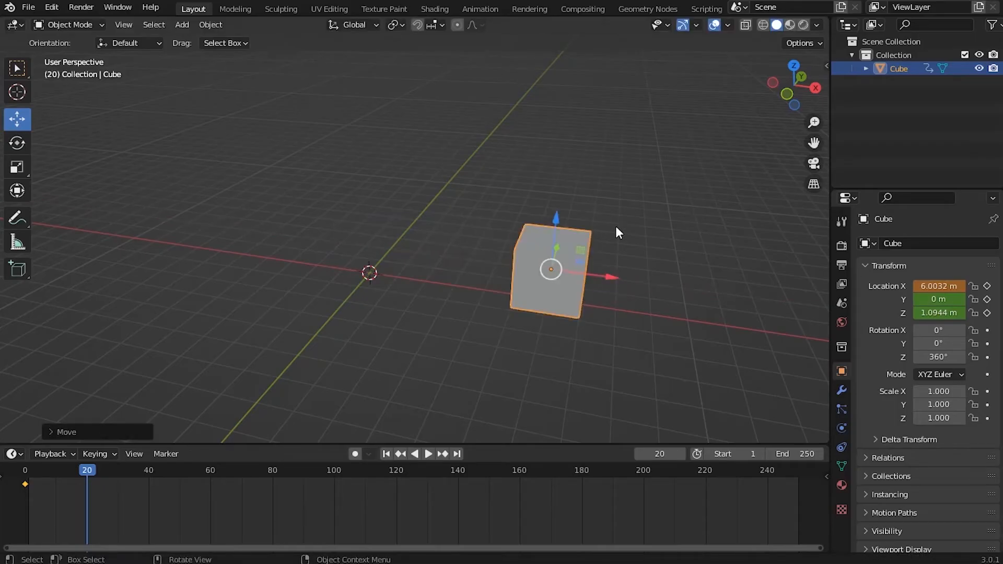
pyautogui.press('i')
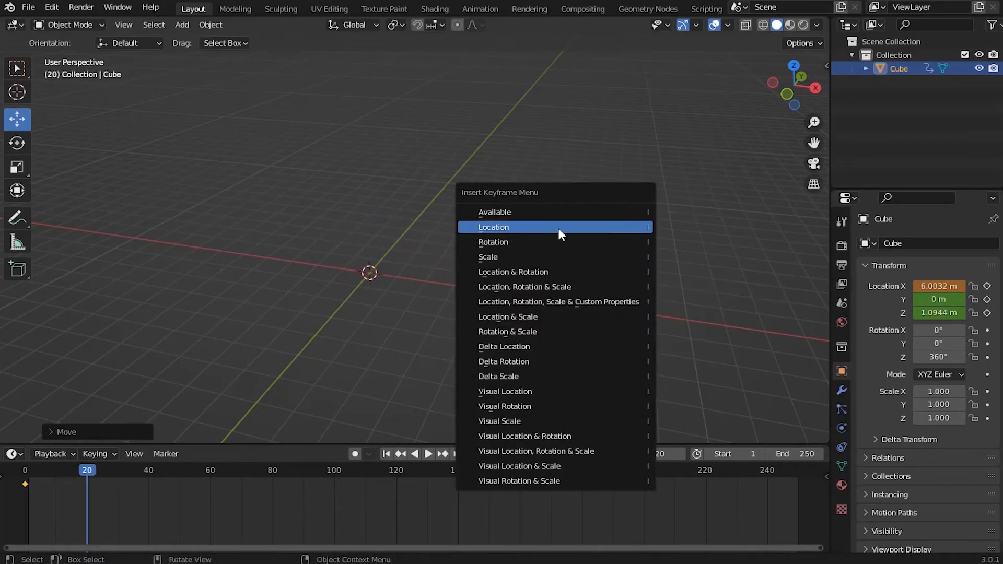
pyautogui.click(525, 226)
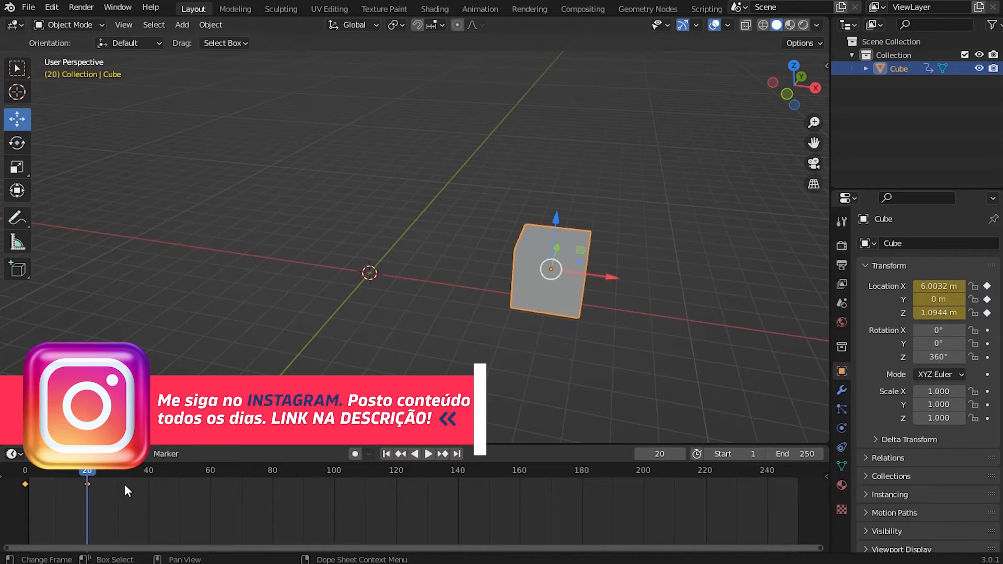
# Go to frame 40, rotate the cube 360° around the global Z axis and insert a Rotation keyframe.
pyautogui.press('space')
pyautogui.moveTo(109, 474); pyautogui.dragTo(149, 482)
pyautogui.press('space')
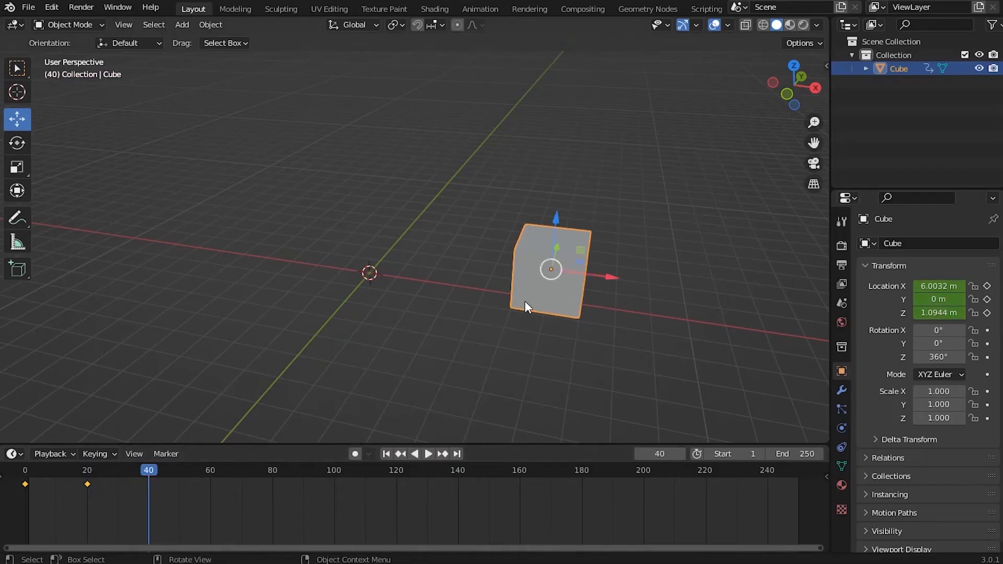
pyautogui.press('r')
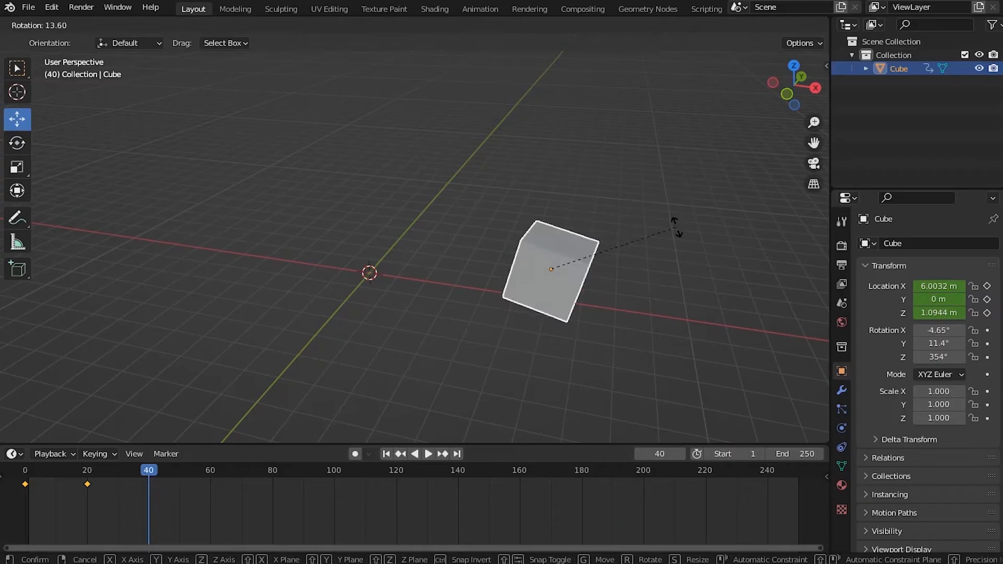
pyautogui.press('z')
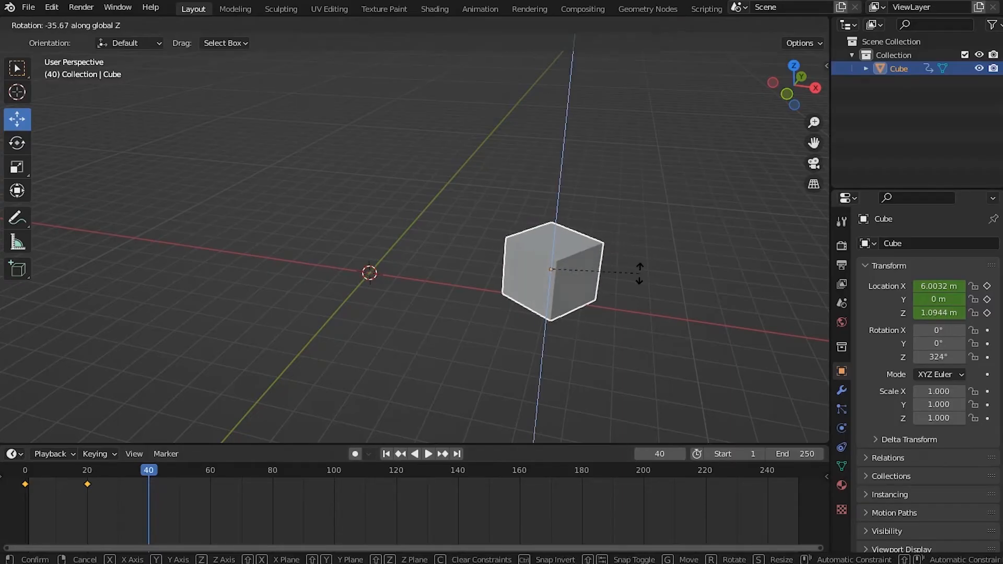
pyautogui.write('360')
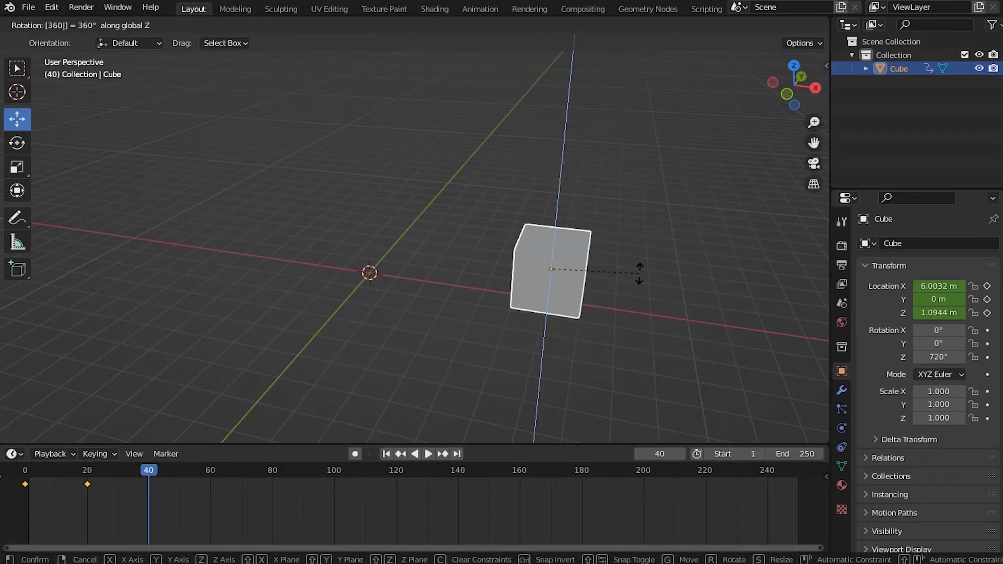
pyautogui.press('Return')
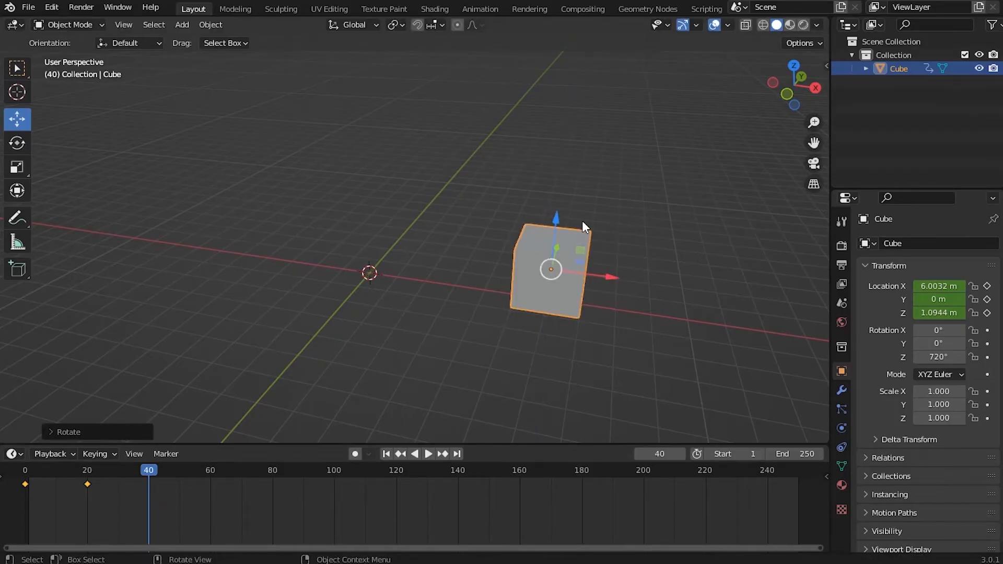
pyautogui.press('i')
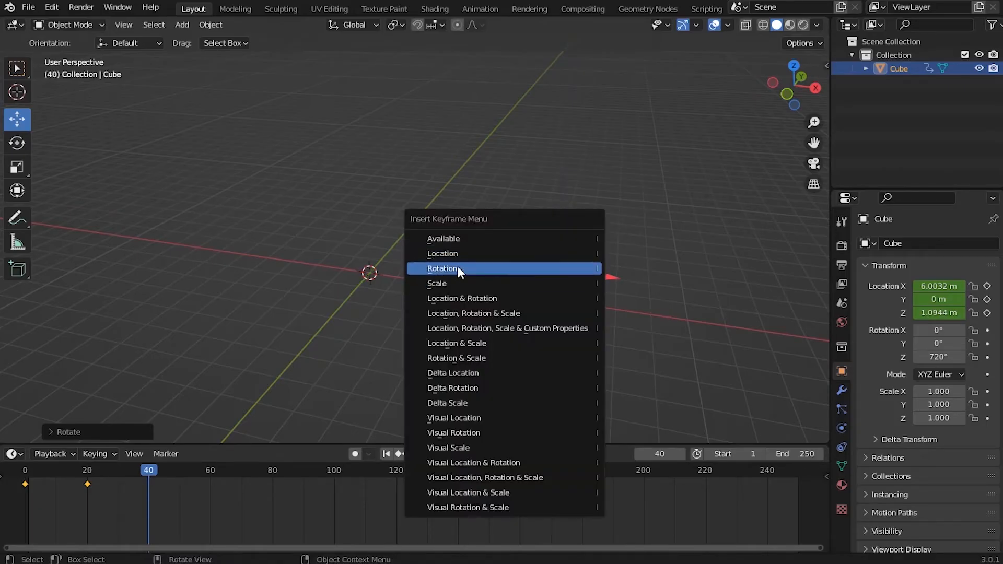
pyautogui.click(498, 265)
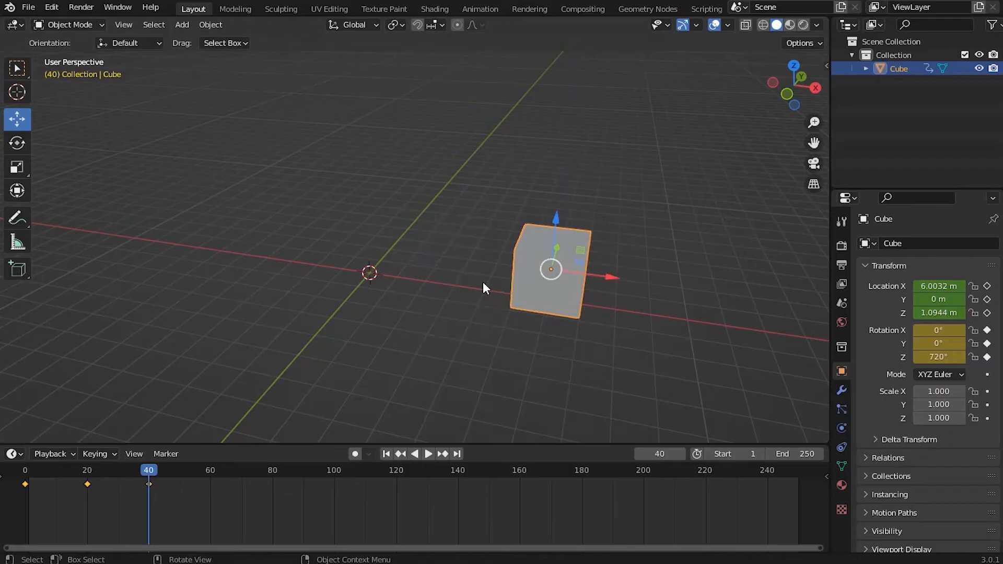
# Check the cube between frames 20 and 40, and delete the Rotation keyframe at frame 40.
pyautogui.moveTo(146, 466); pyautogui.dragTo(88, 479)
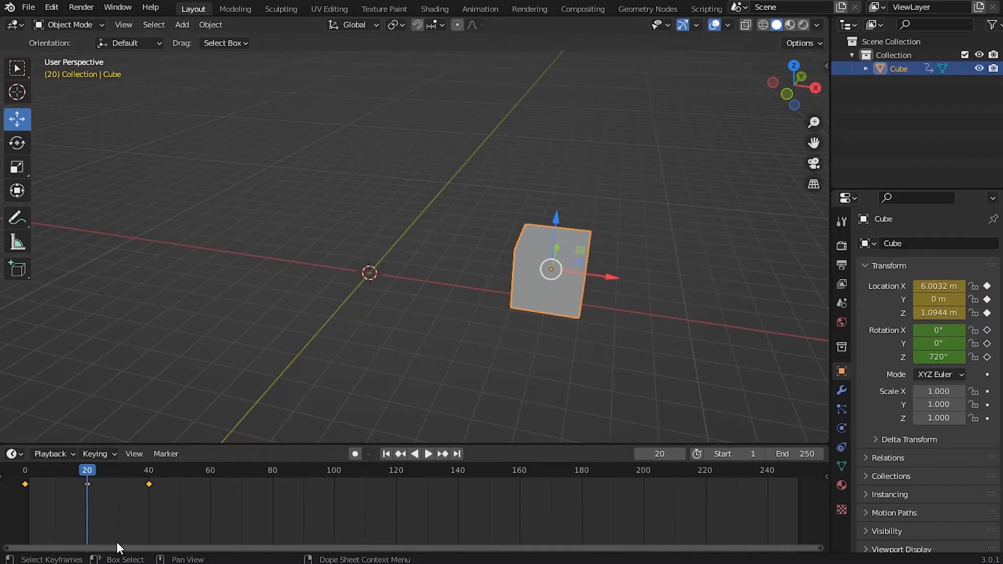
pyautogui.moveTo(90, 468); pyautogui.dragTo(129, 483)
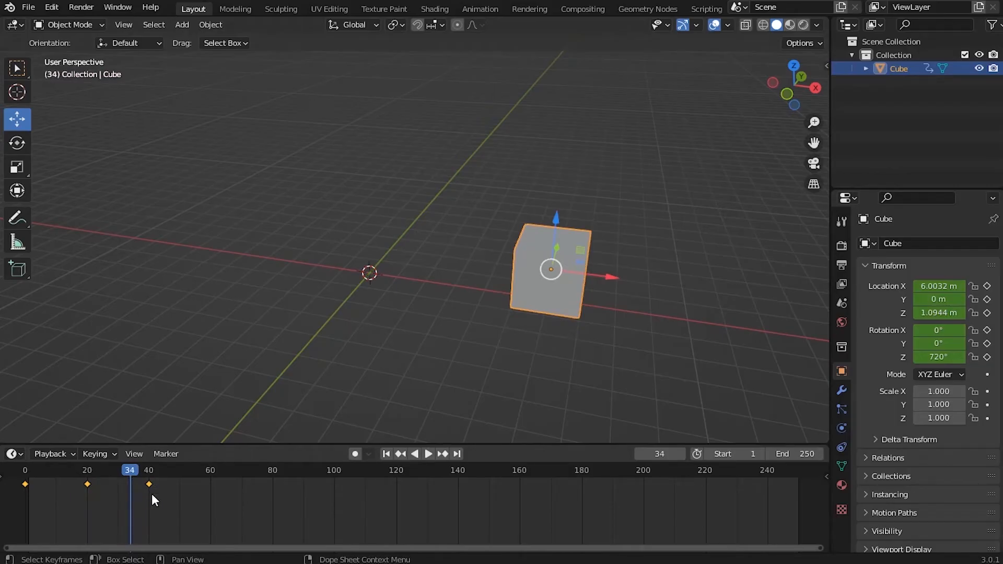
pyautogui.press('Delete')
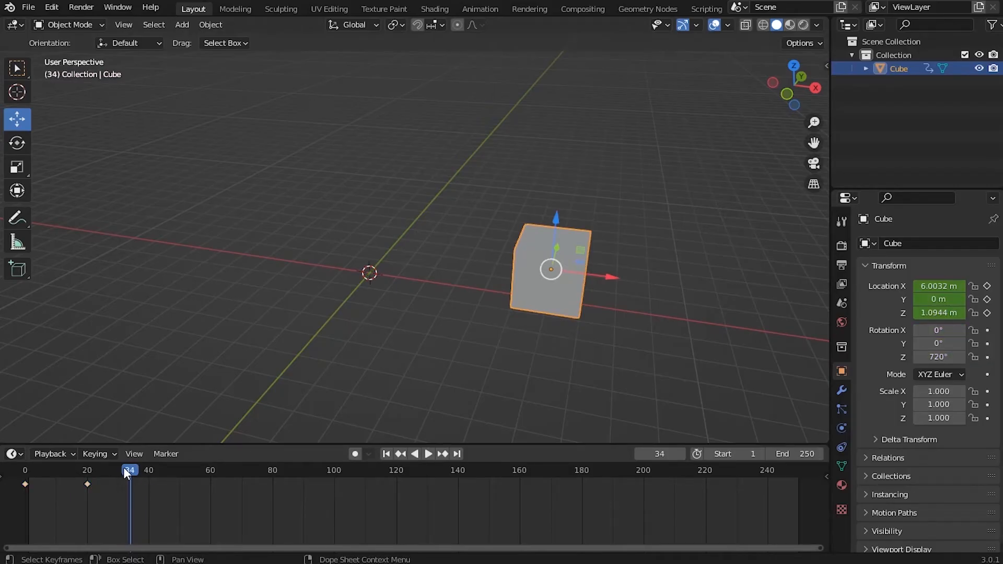
# Insert a Rotation keyframe for the cube at frame 20 as the starting point of its turn.
pyautogui.moveTo(131, 470); pyautogui.dragTo(88, 478)
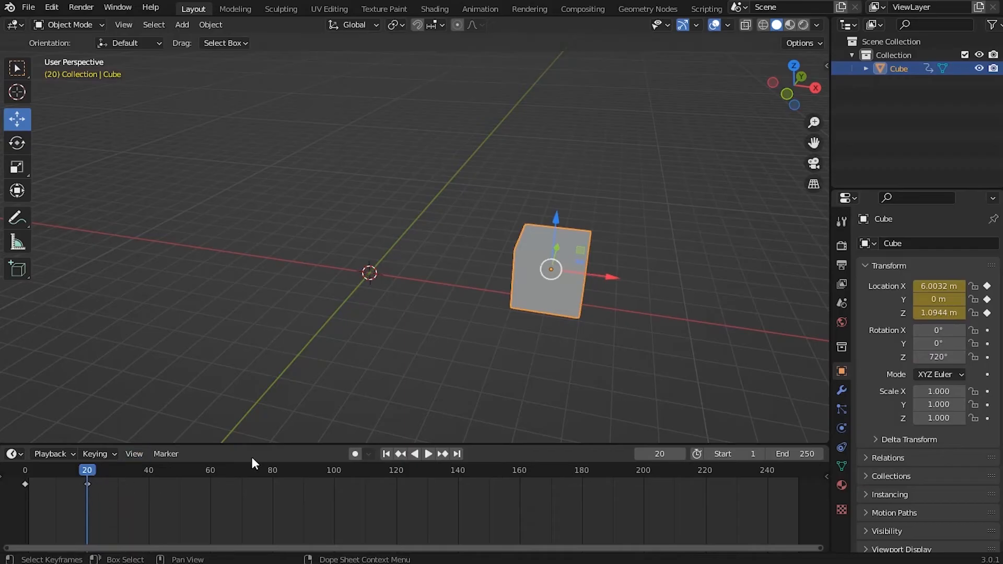
pyautogui.press('i')
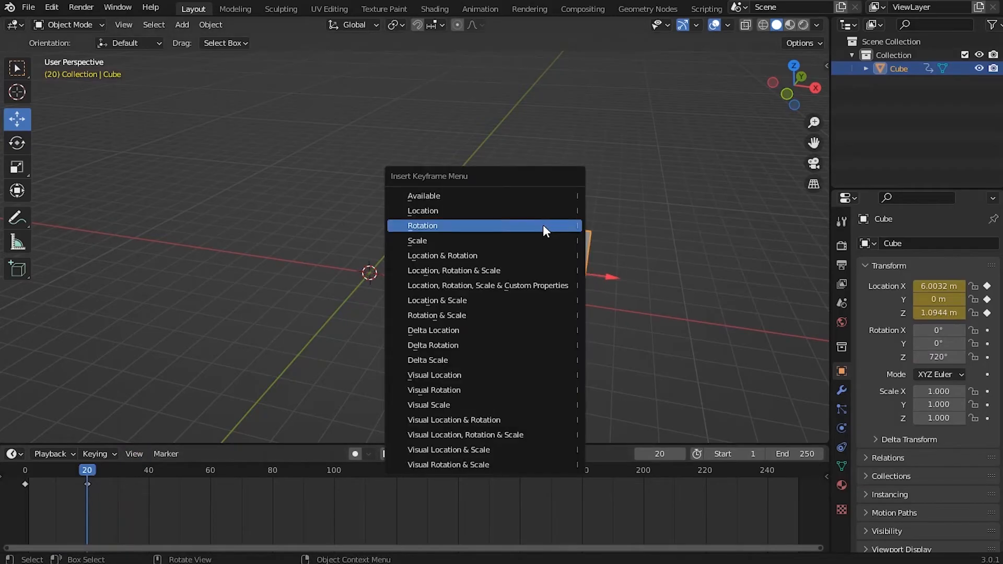
pyautogui.click(437, 225)
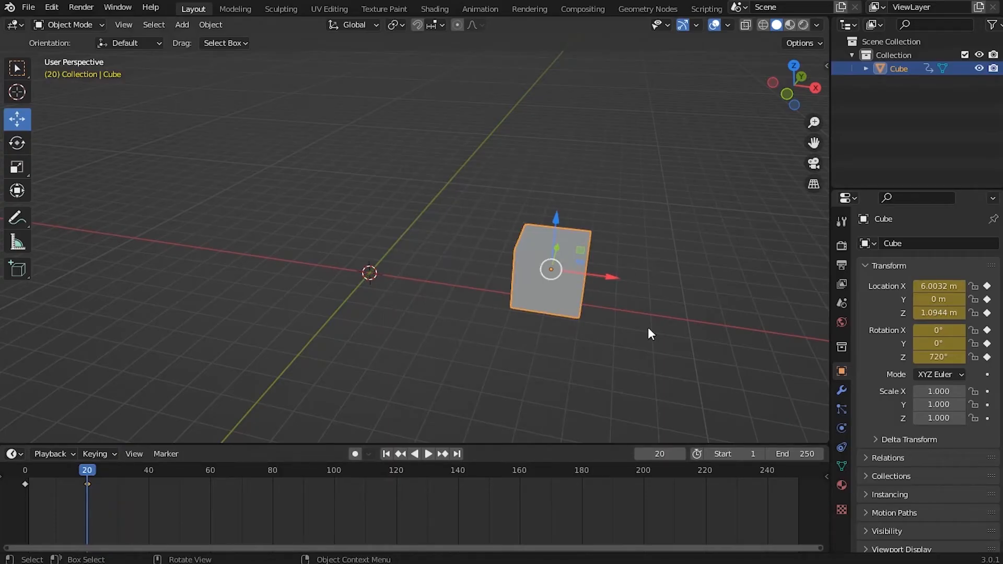
# At frame 40, rotate the cube another 360° around the global Z axis and insert a Rotation keyframe.
pyautogui.moveTo(95, 474); pyautogui.dragTo(149, 479)
pyautogui.press('r')
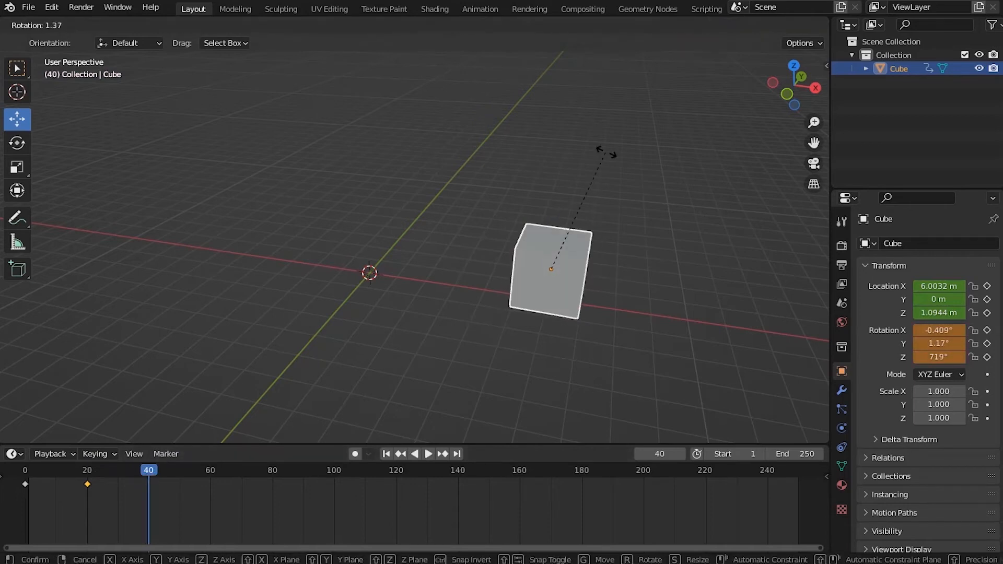
pyautogui.press('z')
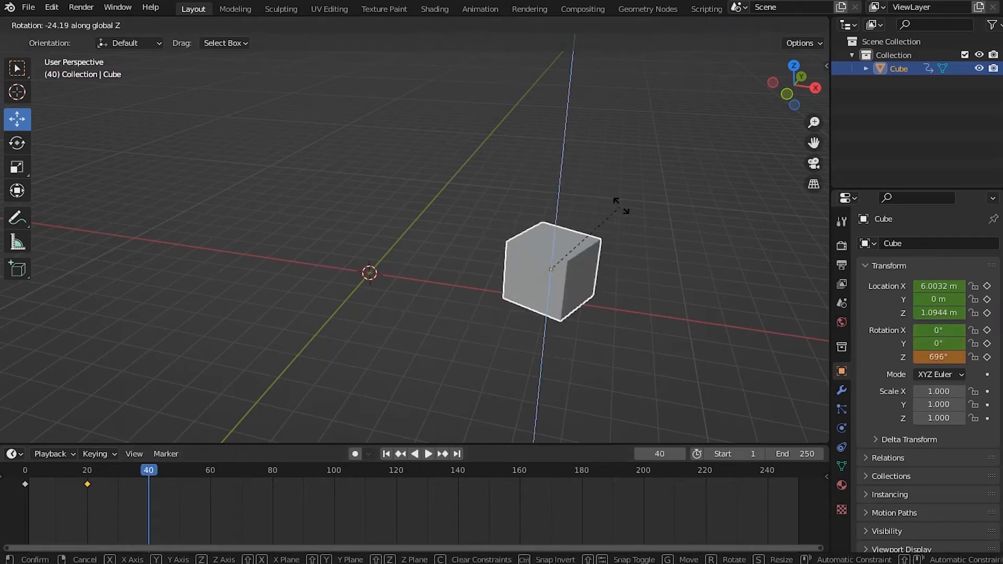
pyautogui.write('360')
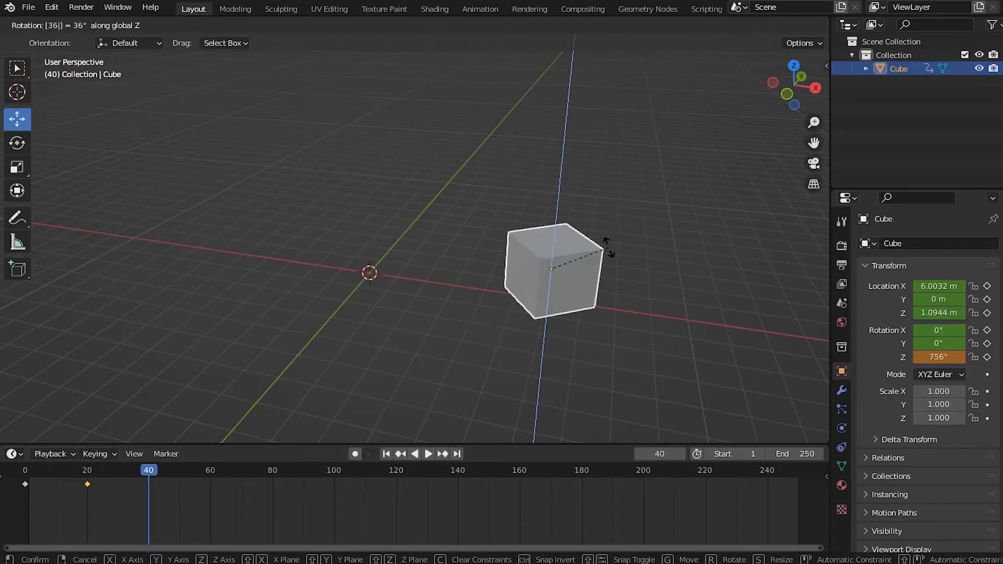
pyautogui.press('Return')
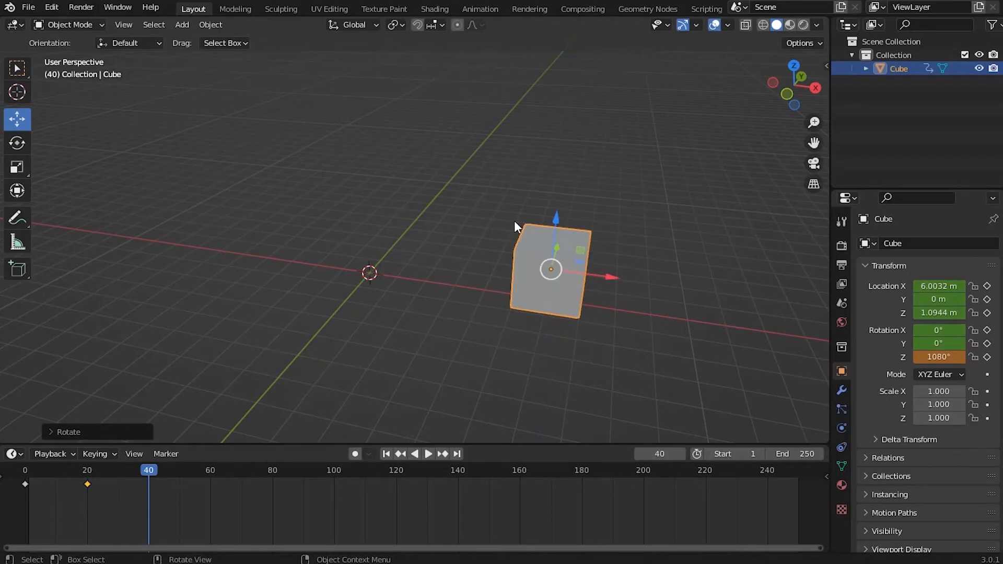
pyautogui.press('i')
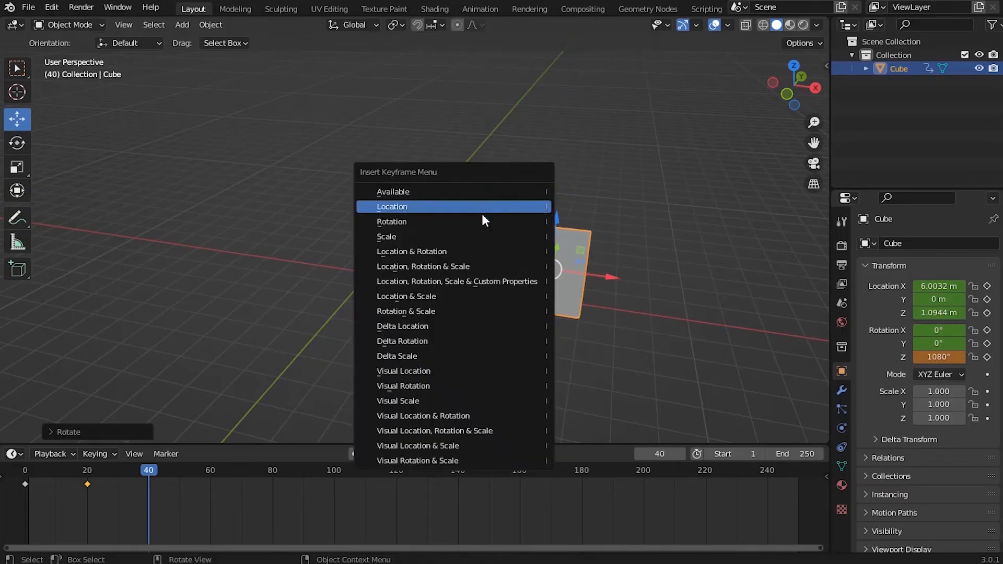
pyautogui.click(434, 220)
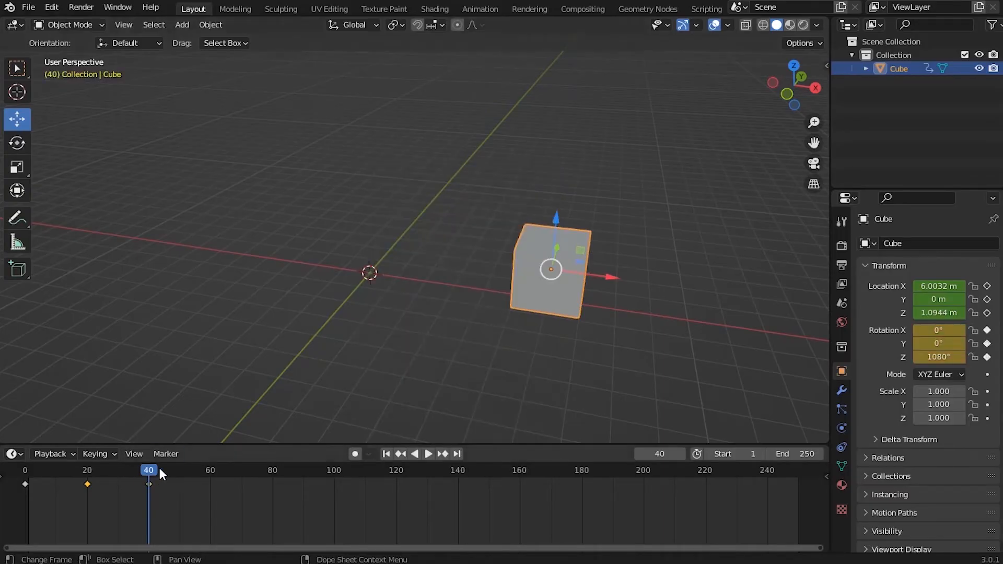
# Play the animation from frame 0 to check the cube's move followed by its rotation.
pyautogui.moveTo(153, 467); pyautogui.dragTo(87, 480)
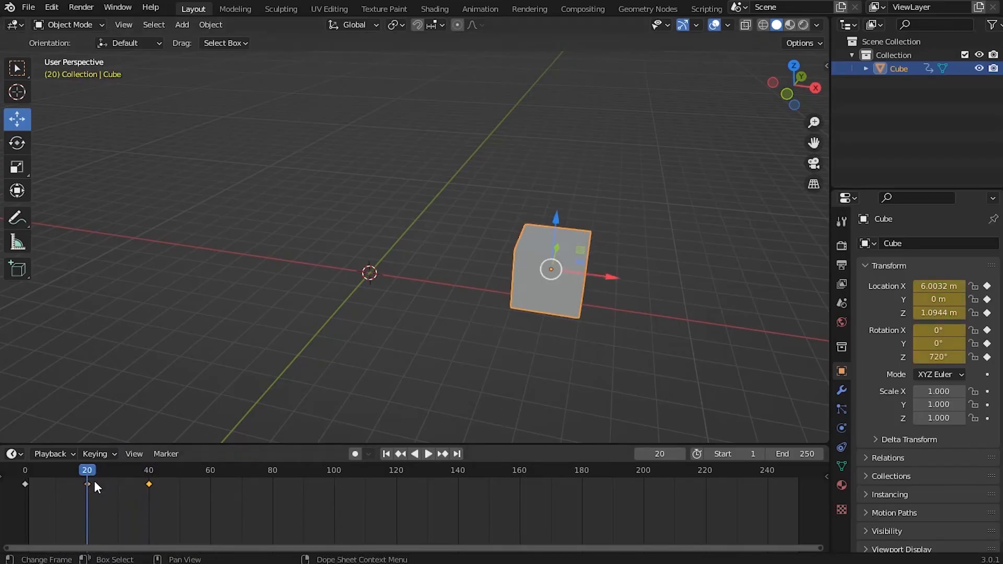
pyautogui.moveTo(93, 475); pyautogui.dragTo(24, 488)
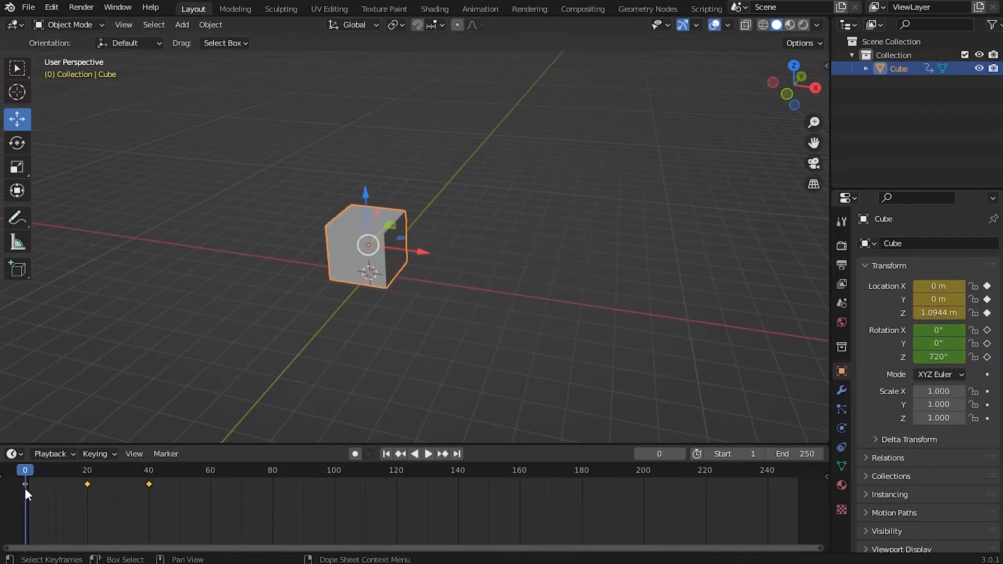
pyautogui.click(430, 454)
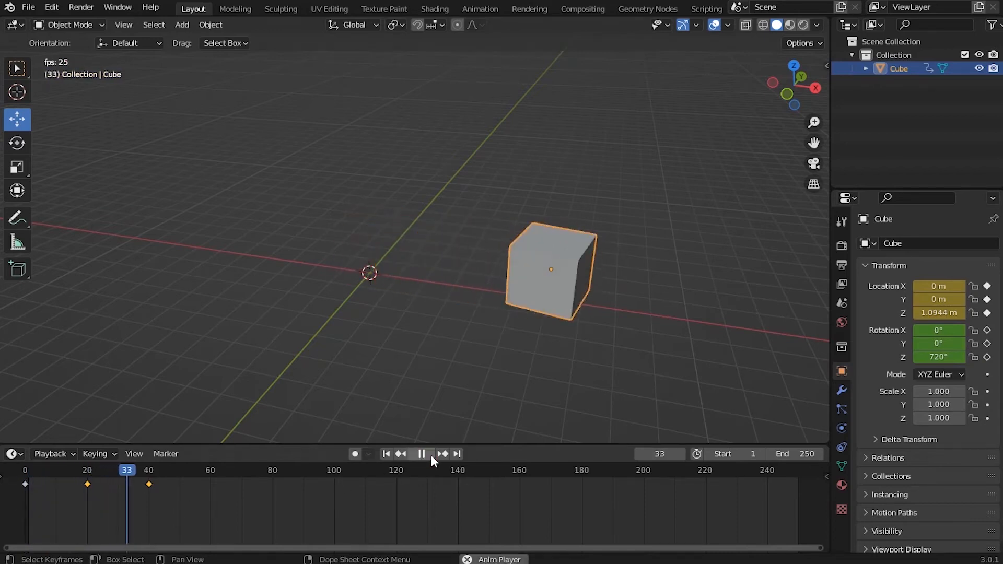
pyautogui.click(431, 456)
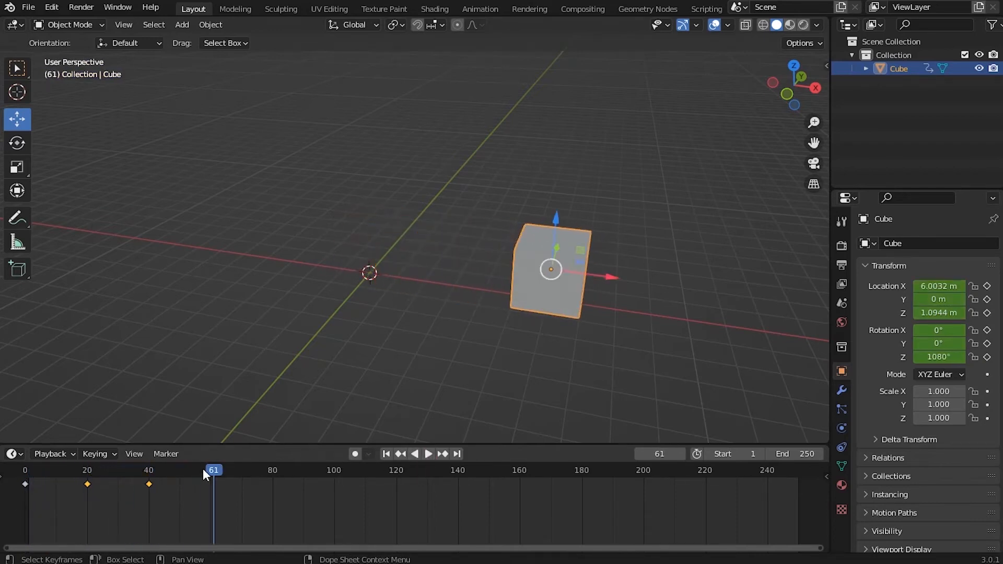
# Insert a Scale keyframe for the cube at frame 40 as the starting point of its growth.
pyautogui.moveTo(217, 470); pyautogui.dragTo(211, 474)
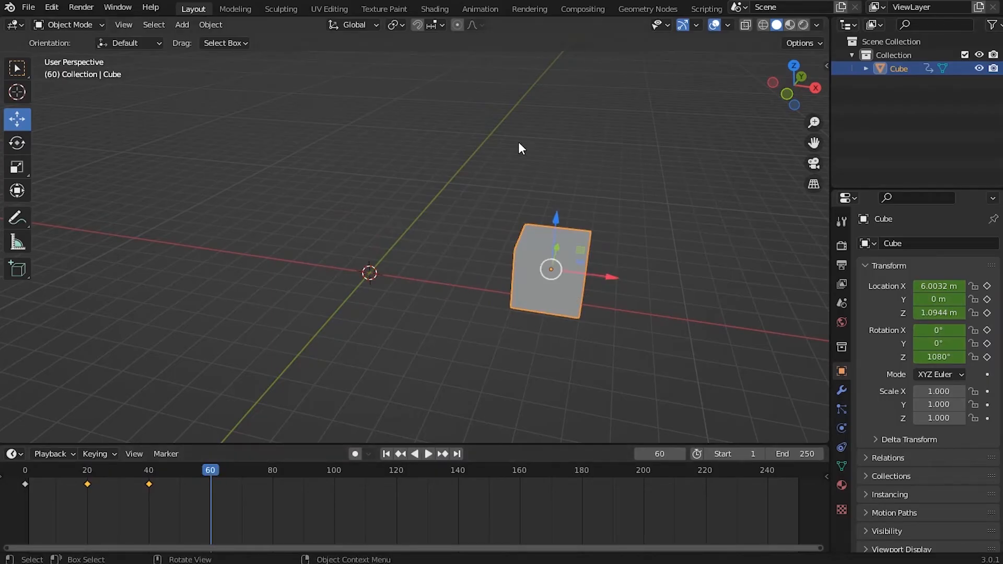
pyautogui.moveTo(202, 475); pyautogui.dragTo(149, 484)
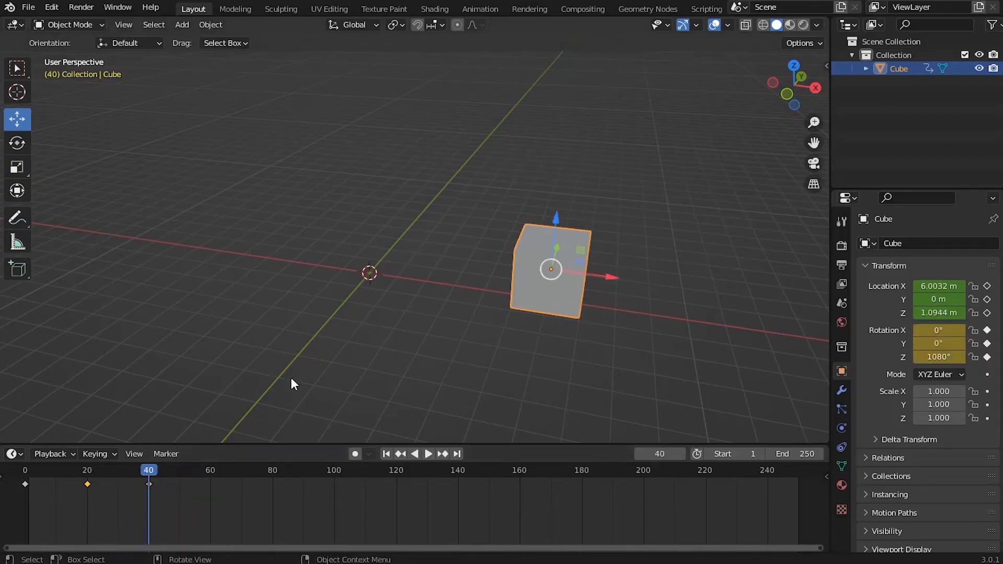
pyautogui.press('i')
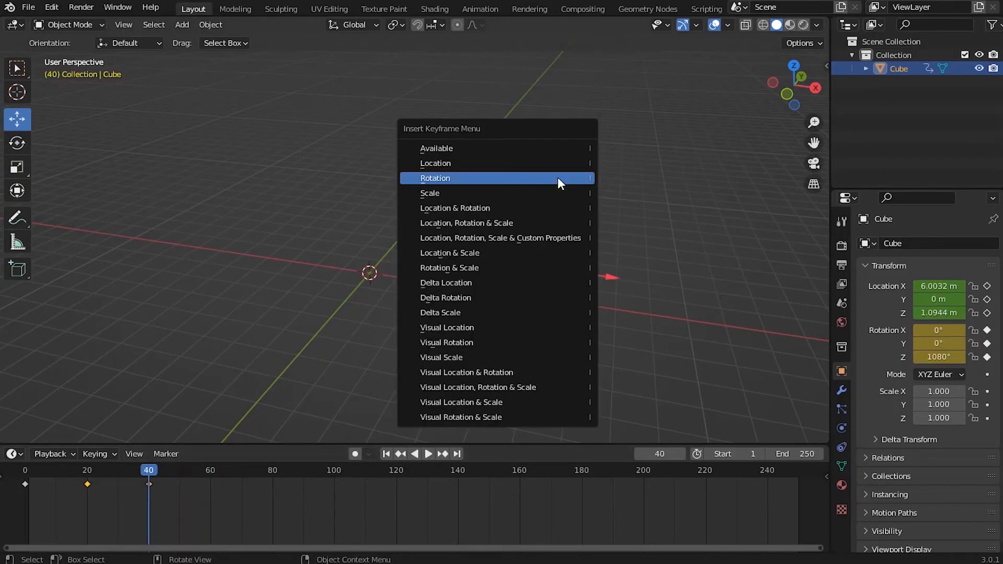
pyautogui.click(448, 194)
# At frame 60, scale the cube up uniformly to about 2.549 and insert a Scale keyframe.
pyautogui.moveTo(139, 483); pyautogui.dragTo(211, 484)
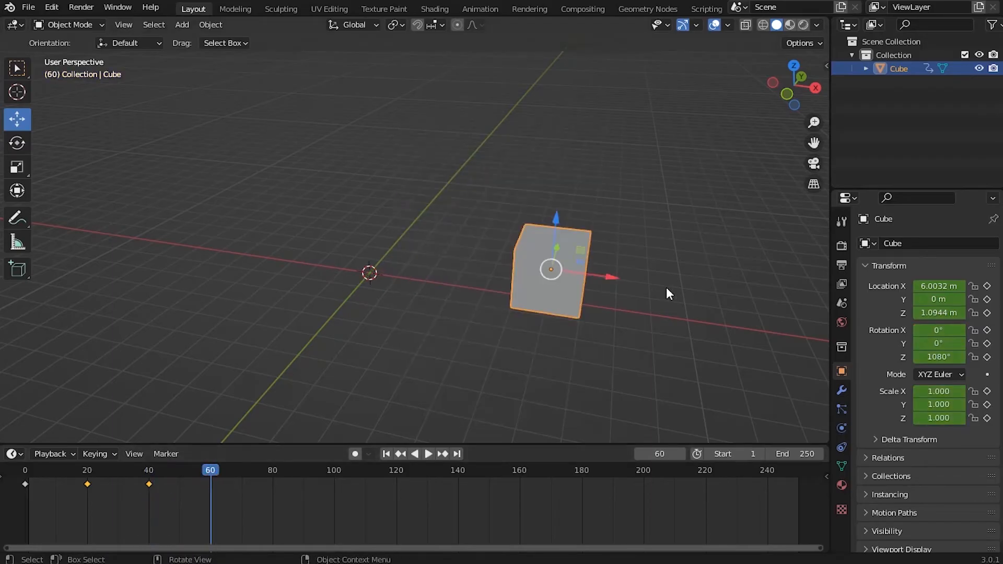
pyautogui.press('s')
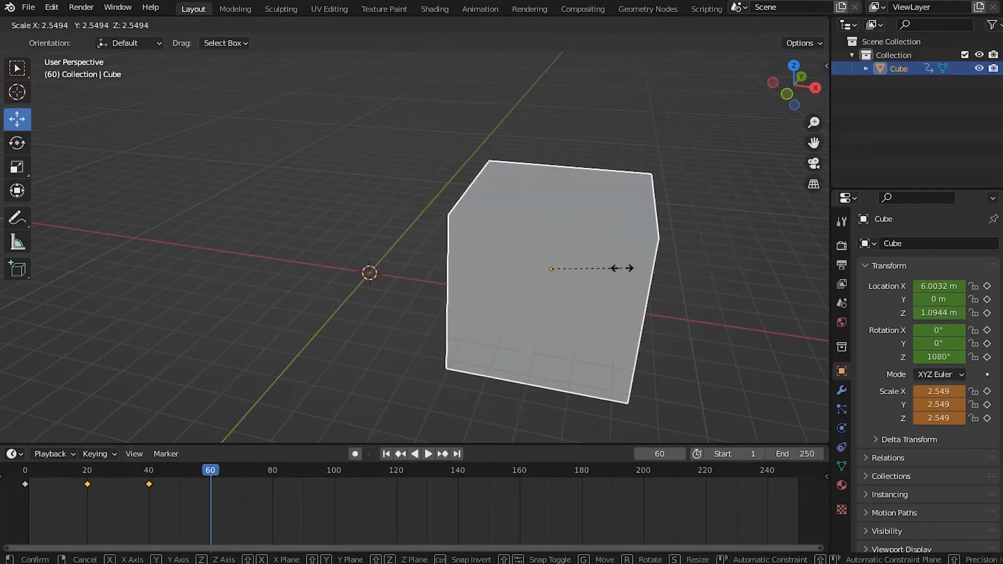
pyautogui.click(623, 268)
pyautogui.press('i')
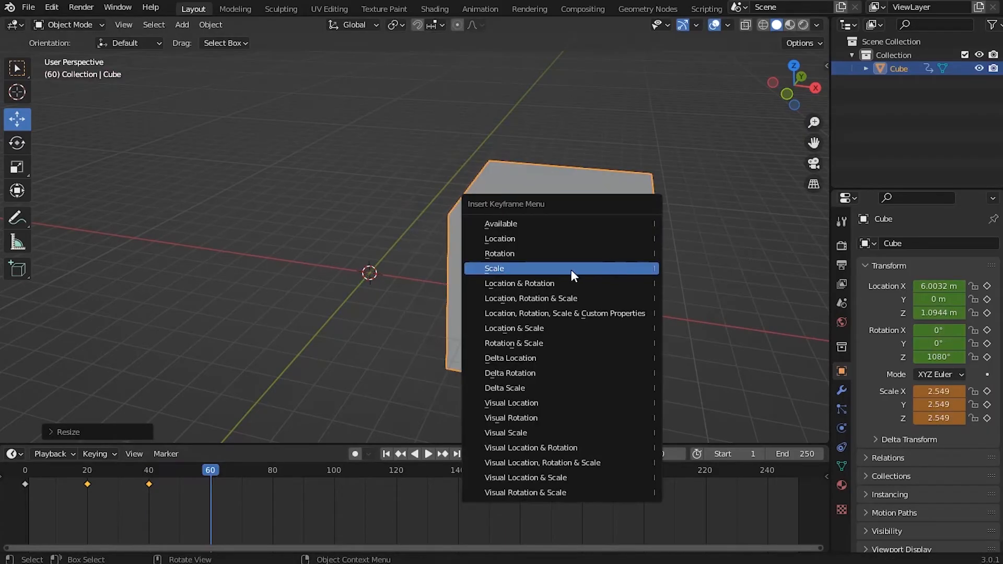
pyautogui.click(529, 269)
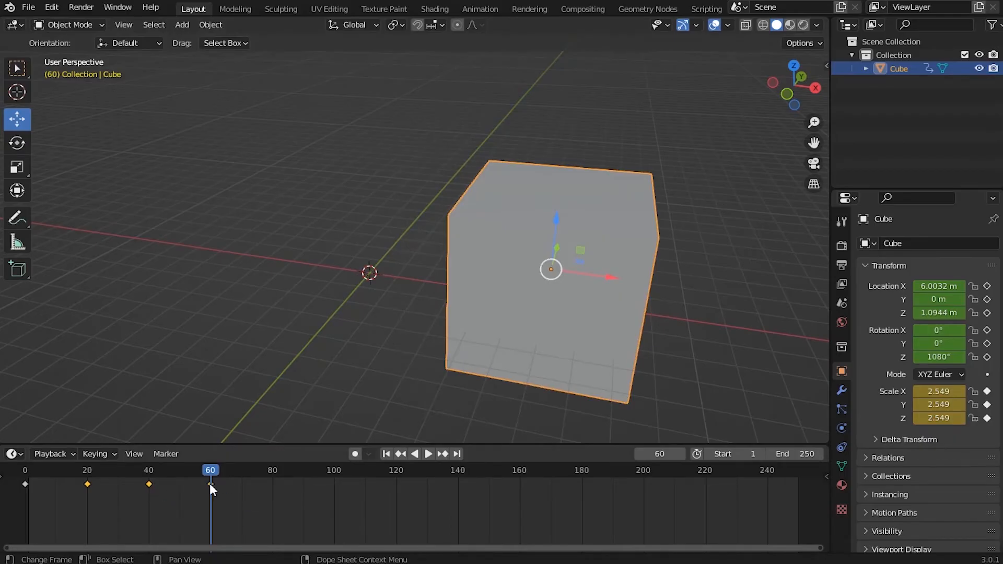
# Play the animation from frame 0 to check the cube's move, rotation and scaling, and return to frame 1.
pyautogui.moveTo(209, 470); pyautogui.dragTo(25, 480)
pyautogui.click(428, 454)
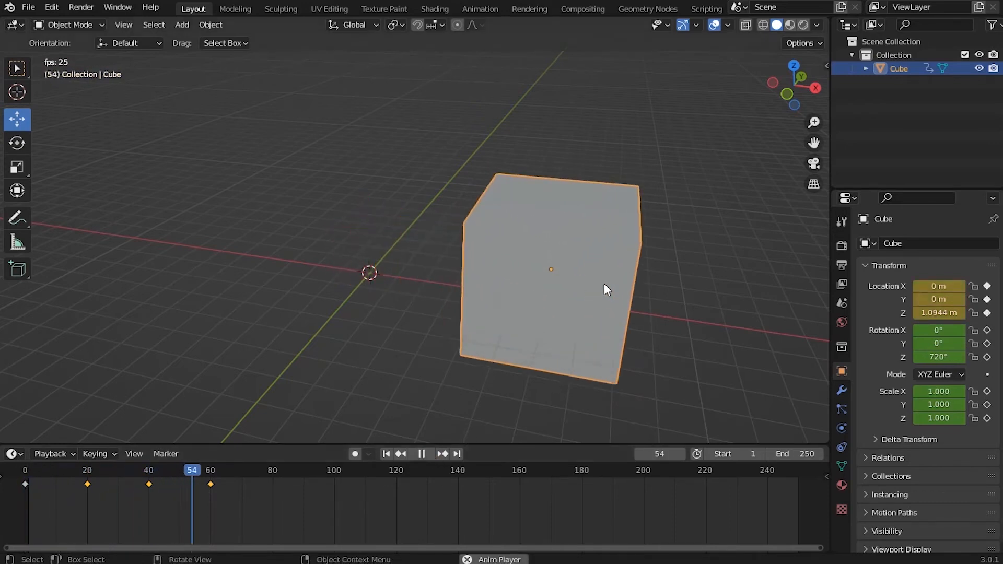
pyautogui.click(422, 453)
pyautogui.moveTo(209, 487); pyautogui.dragTo(26, 490)
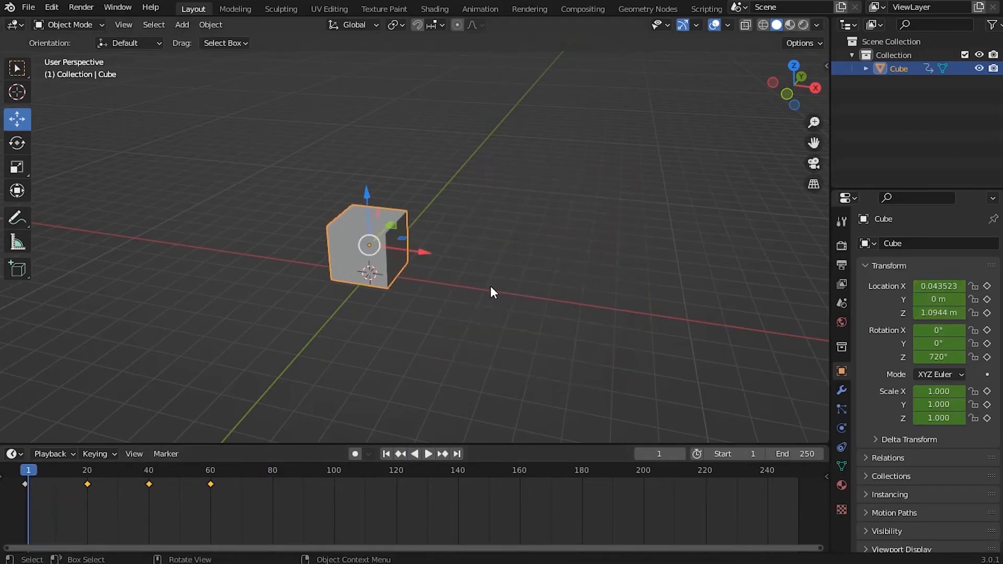
# Deselect the cube and select it again to compare the timeline's keyframe display.
pyautogui.click(578, 310)
pyautogui.moveTo(434, 256); pyautogui.dragTo(511, 287, button='middle')
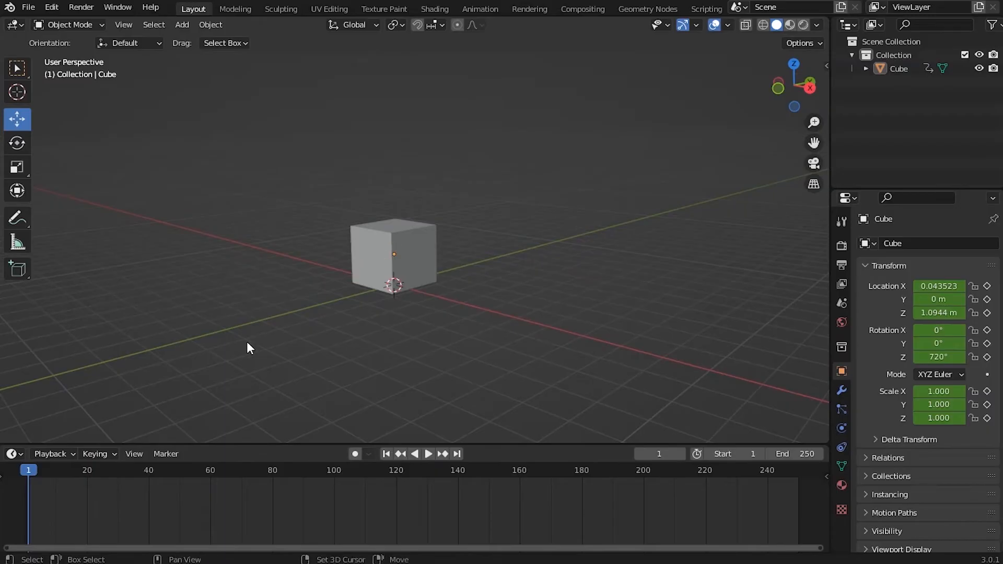
pyautogui.moveTo(545, 203); pyautogui.dragTo(439, 201, button='middle')
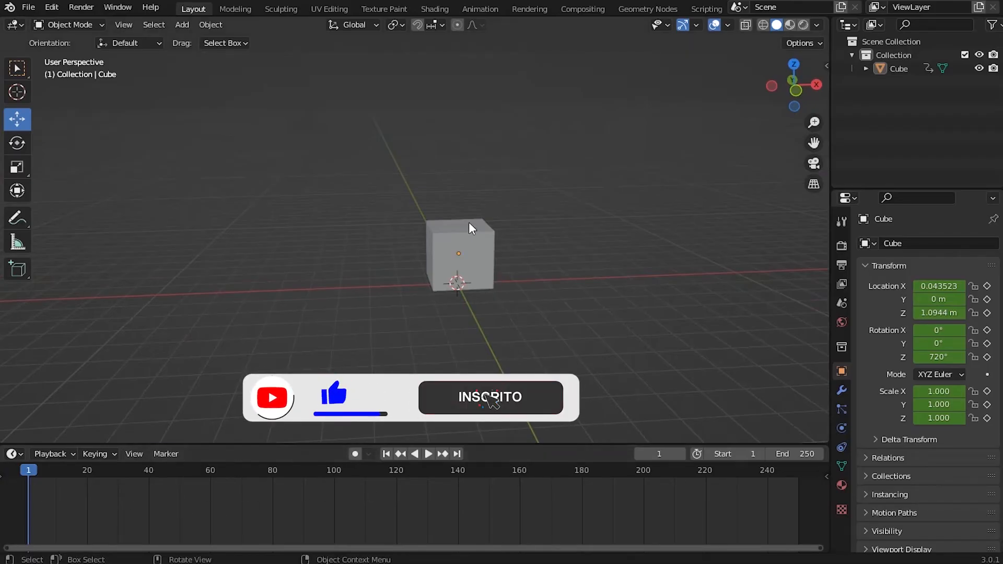
pyautogui.click(460, 250)
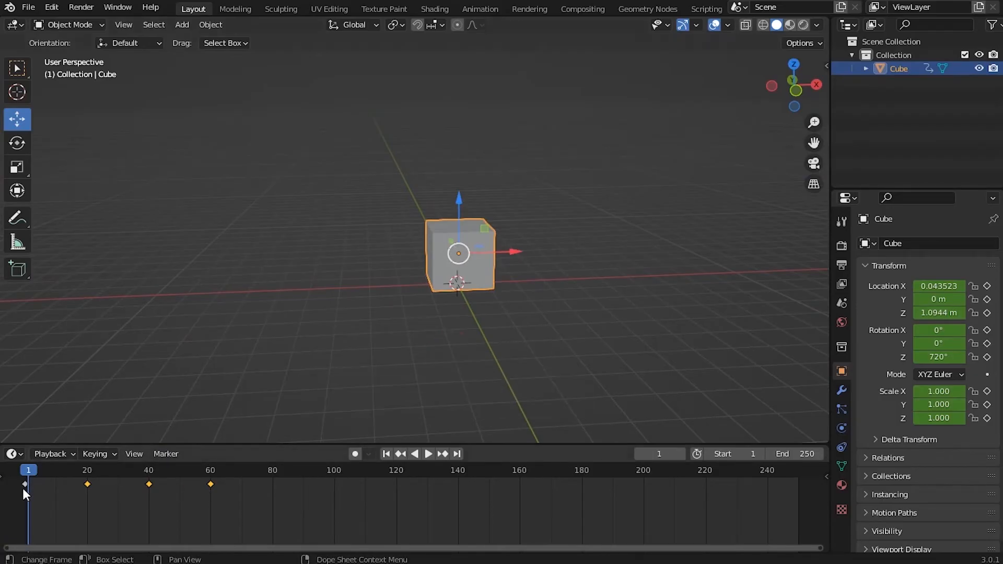
# Add a UV sphere beside the cube, moved to about 4.59 m on X and 1.43 m on Z.
pyautogui.moveTo(582, 253); pyautogui.dragTo(491, 264, button='middle')
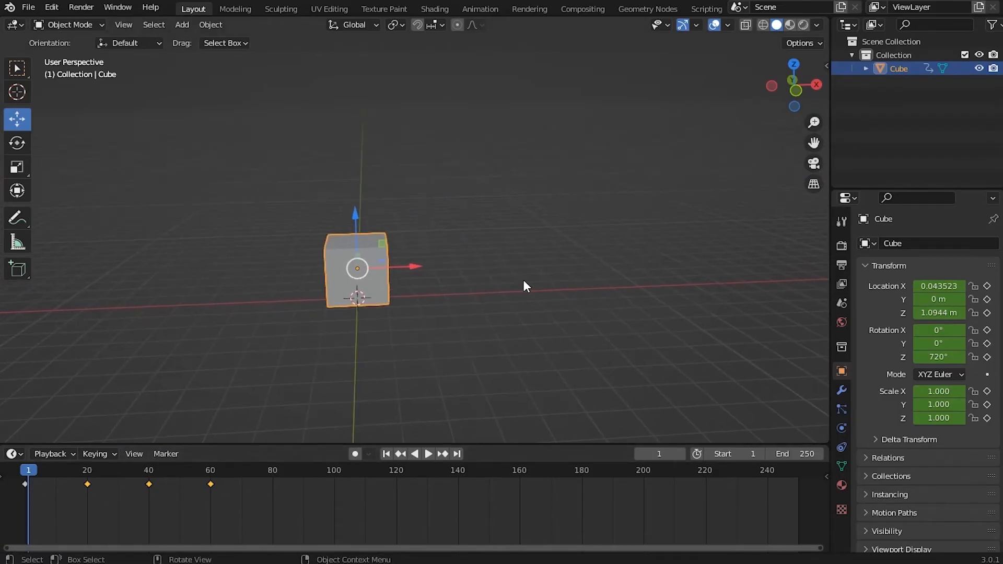
pyautogui.hotkey('shift', 'a')
pyautogui.moveTo(485, 250)
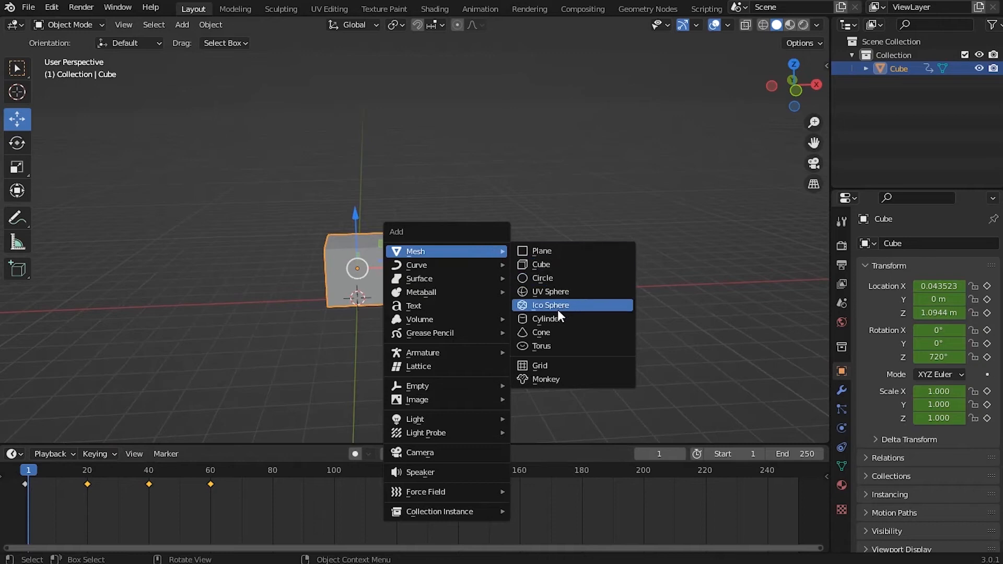
pyautogui.click(557, 291)
pyautogui.press('g')
pyautogui.press('x')
pyautogui.click(496, 249)
pyautogui.press('g')
pyautogui.press('z')
pyautogui.click(514, 252)
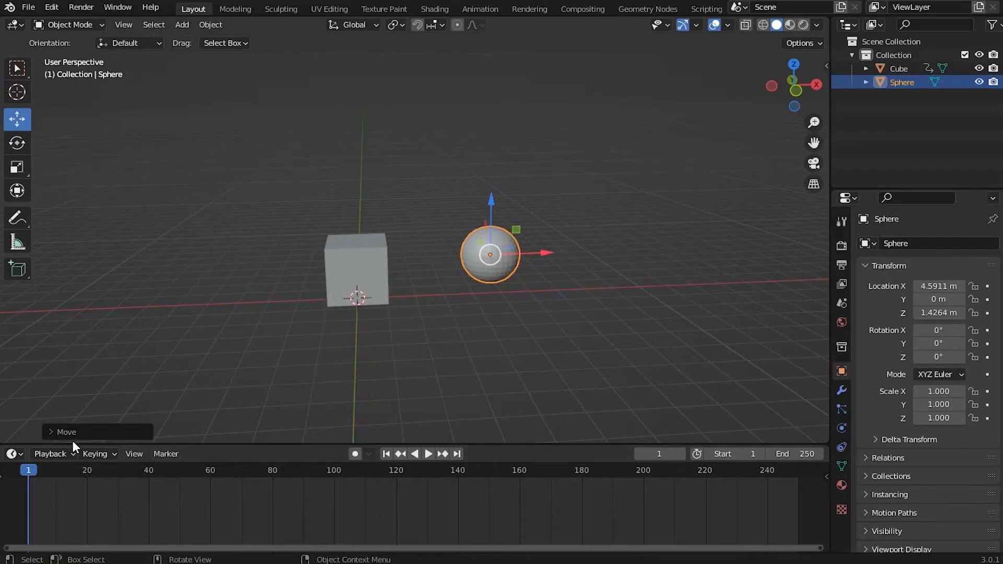
# Select the cube to compare its keyframes with the sphere's timeline, and delete the sphere.
pyautogui.click(359, 261)
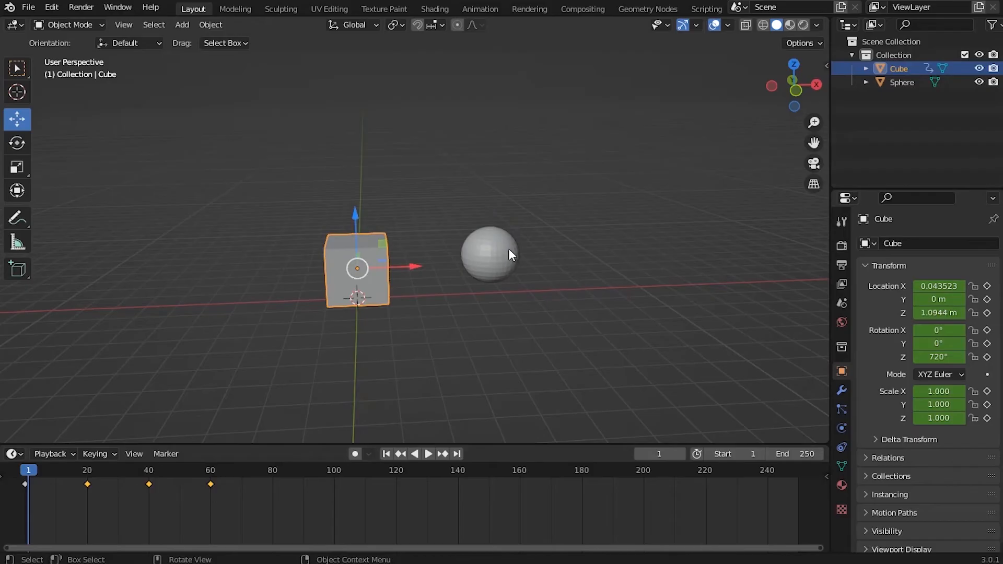
pyautogui.click(491, 255)
pyautogui.press('Delete')
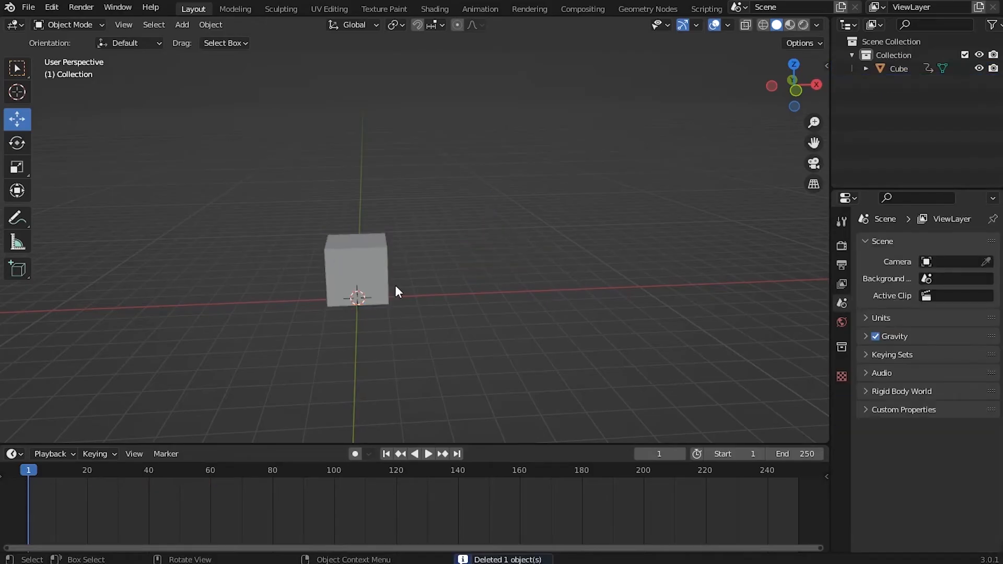
# Select the cube and, from frame 0, jump keyframe by keyframe to frame 60 and back to frame 0.
pyautogui.click(356, 266)
pyautogui.moveTo(357, 265); pyautogui.dragTo(548, 306, button='middle')
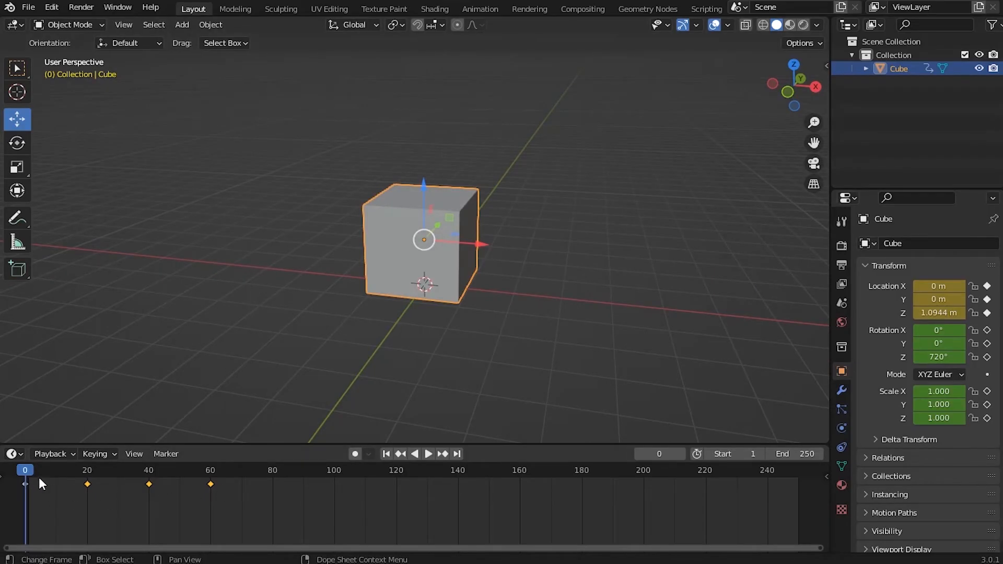
pyautogui.moveTo(26, 469)
pyautogui.mouseDown()
pyautogui.moveTo(149, 478)
pyautogui.moveTo(30, 476)
pyautogui.mouseUp()
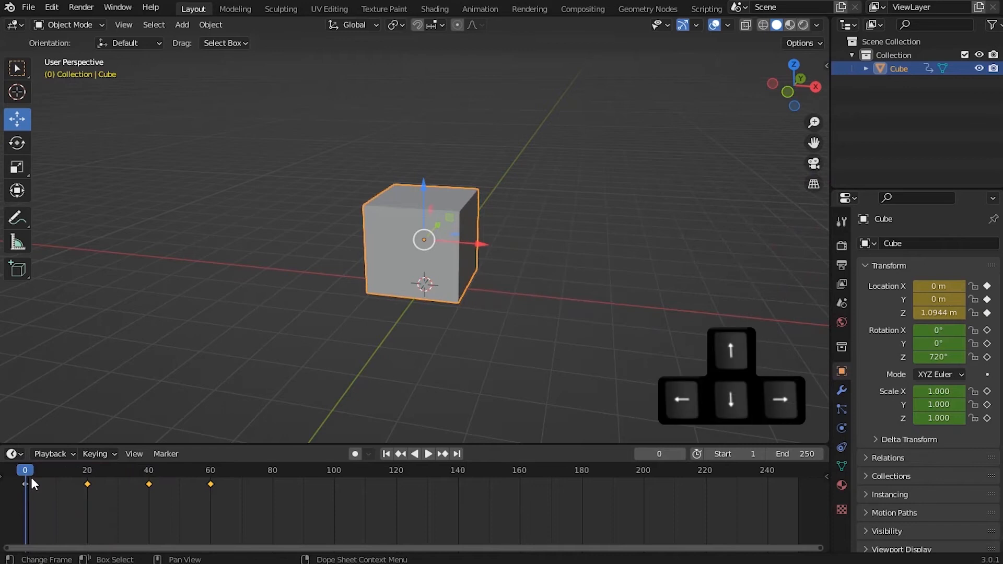
pyautogui.press('Up')
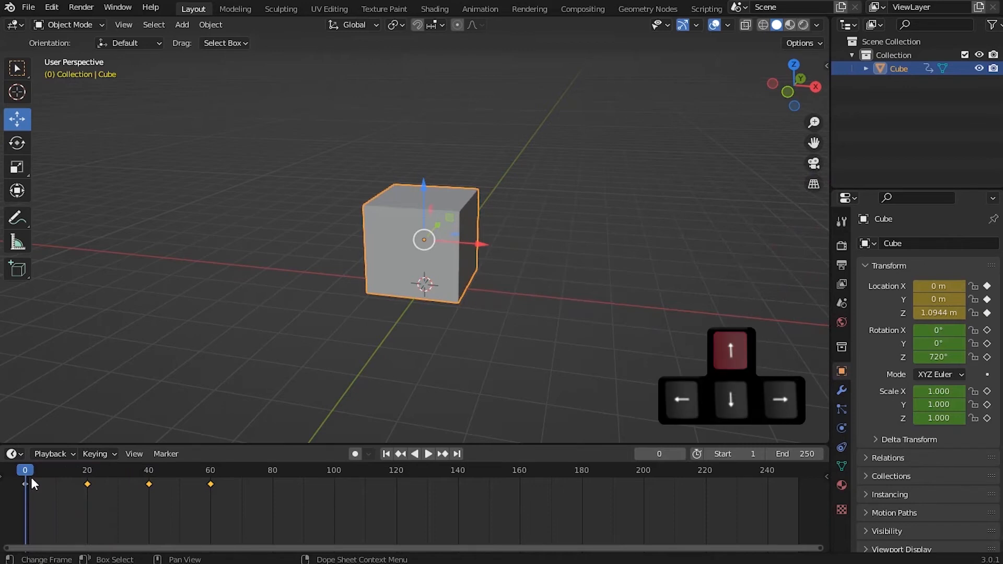
pyautogui.press('Up')
pyautogui.press('Up')
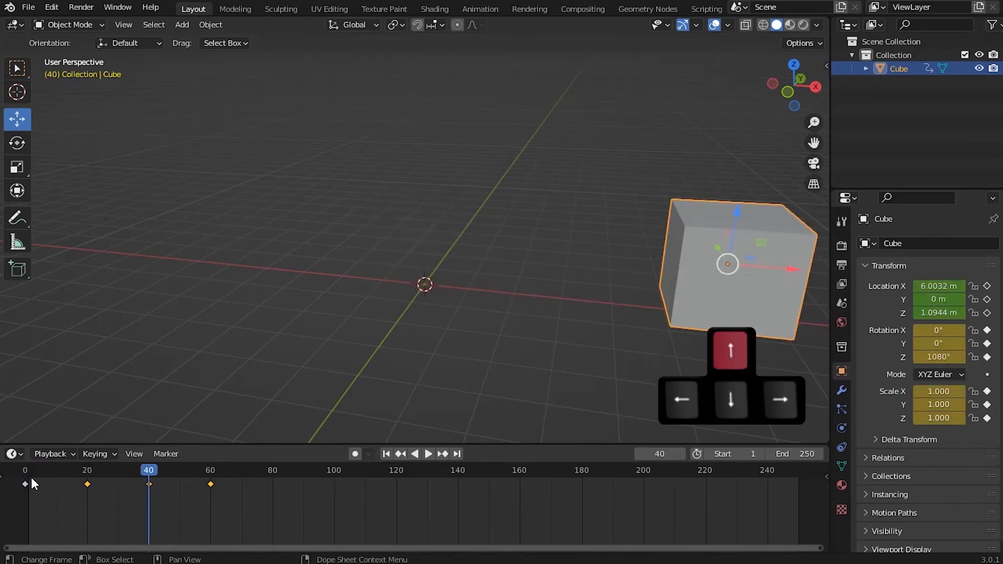
pyautogui.press('Up')
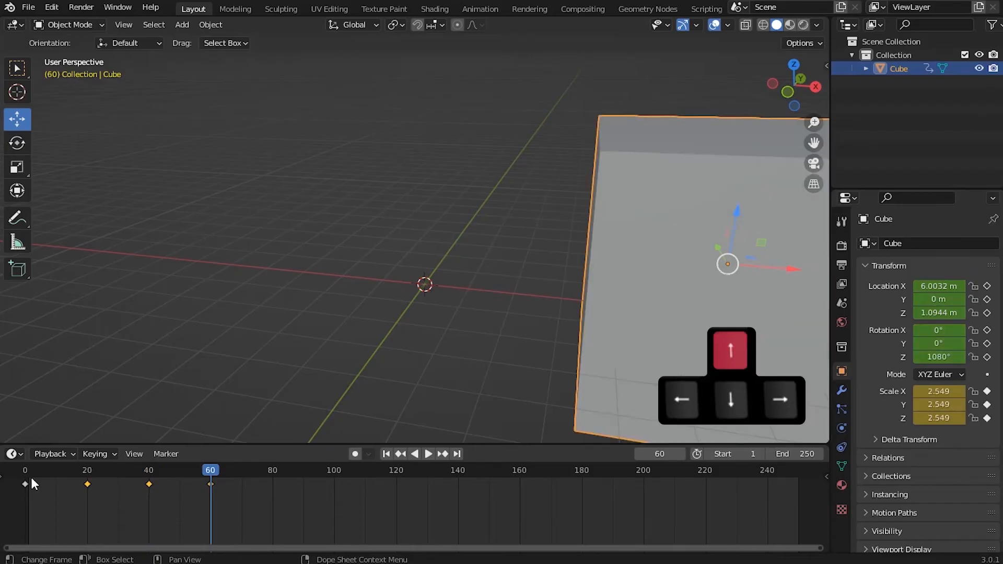
pyautogui.press('Down')
pyautogui.press('Down')
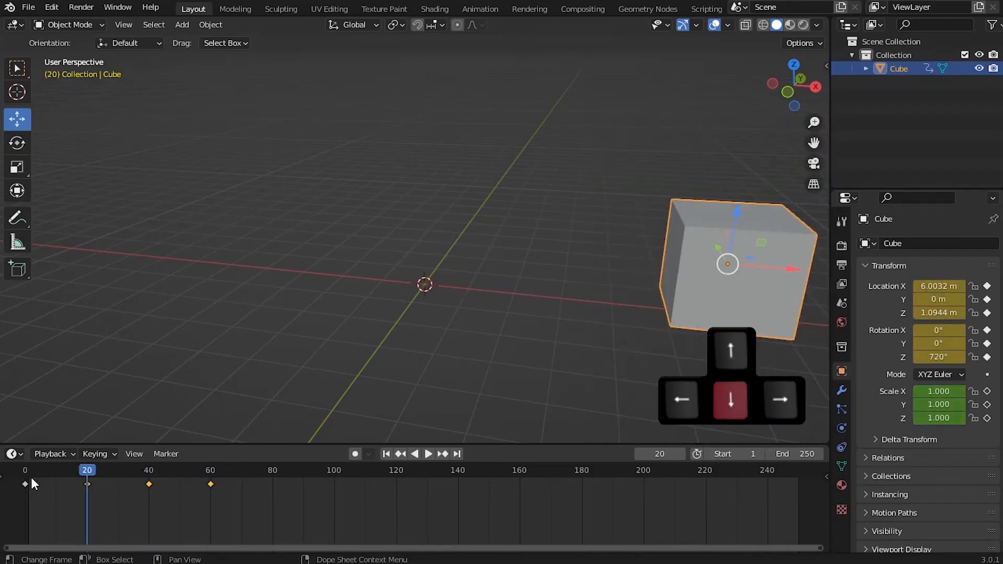
pyautogui.press('Down')
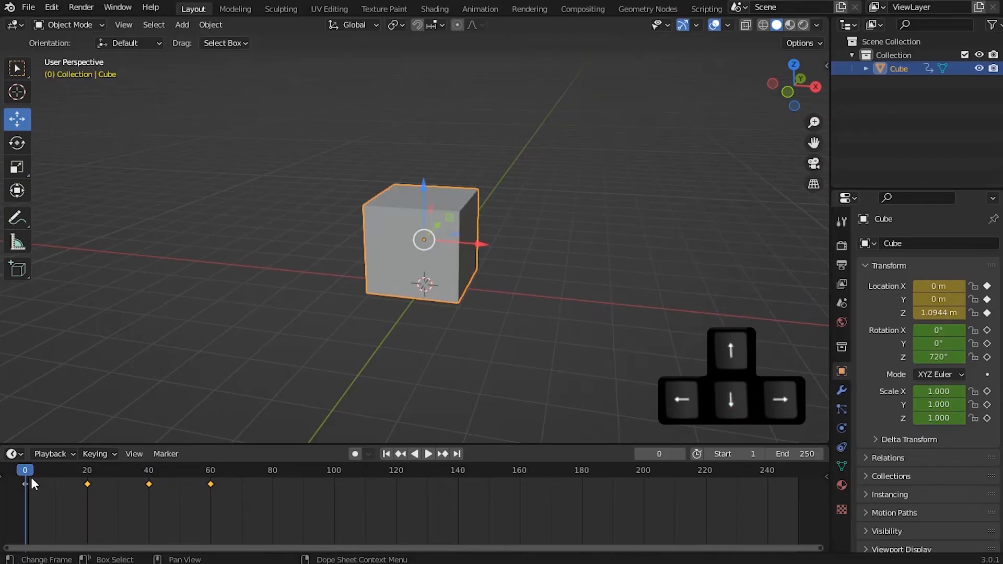
# Advance the timeline one frame at a time from frame 0 to frame 5.
pyautogui.press('Right')
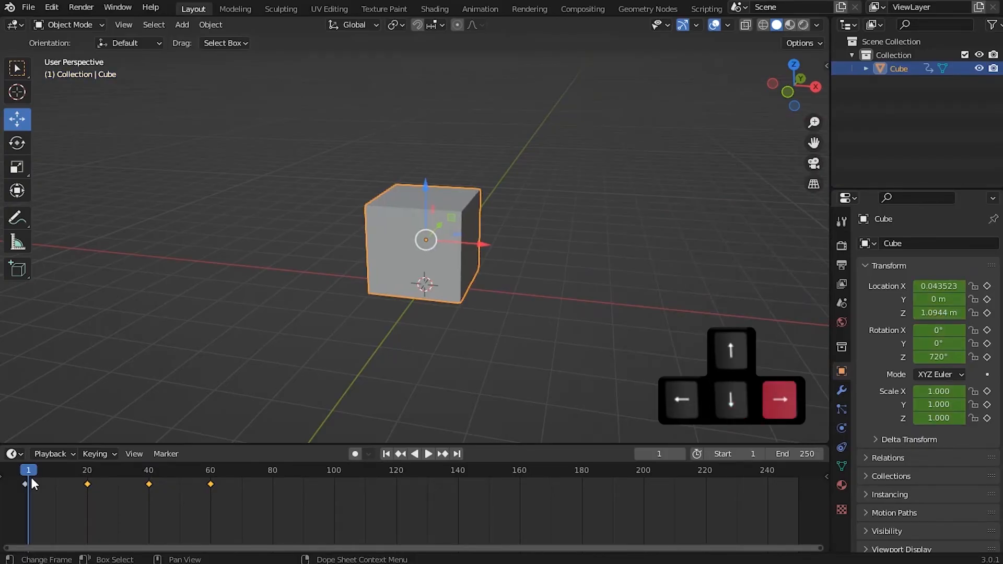
pyautogui.press('Right')
pyautogui.press('Right')
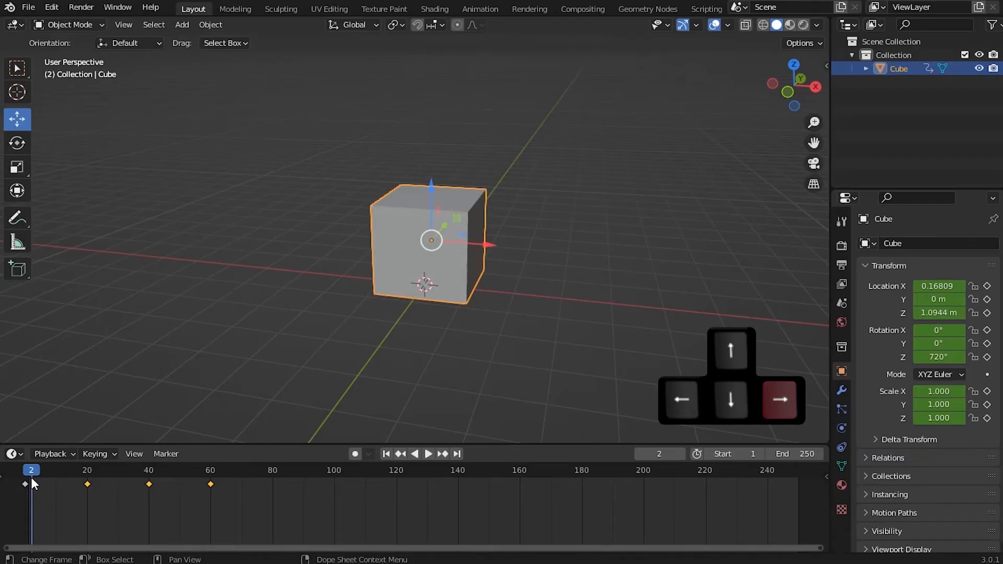
pyautogui.press('Right')
pyautogui.press('Right')
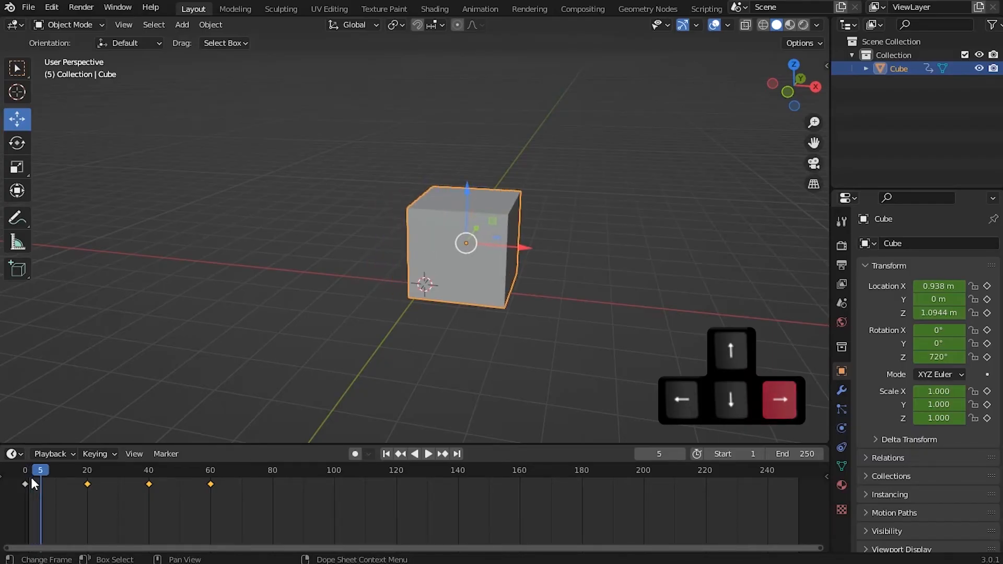
# Run through the frames forward to 26, back to 3, and back and forth again, ending at frame 18.
pyautogui.moveTo(21, 472); pyautogui.dragTo(41, 478)
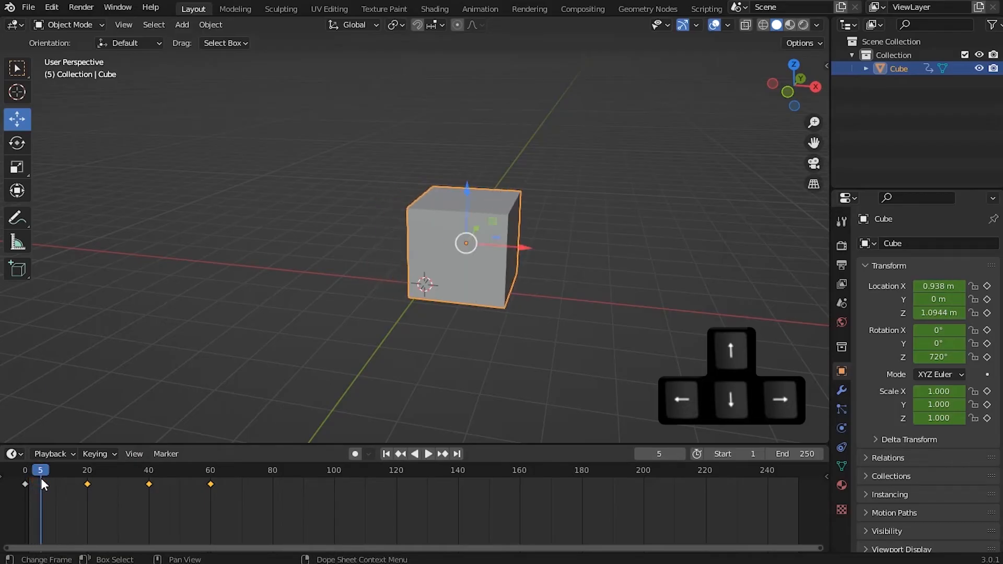
pyautogui.press('Right')
pyautogui.press('Right')
pyautogui.press('Right')
pyautogui.press('Right')
pyautogui.press('Right')
pyautogui.press('Right')
pyautogui.press('Right')
pyautogui.press('Right')
pyautogui.press('Right')
pyautogui.press('Right')
pyautogui.press('Right')
pyautogui.press('Right')
pyautogui.press('Right')
pyautogui.press('Right')
pyautogui.press('Right')
pyautogui.press('Right')
pyautogui.press('Right')
pyautogui.press('Right')
pyautogui.press('Right')
pyautogui.press('Right')
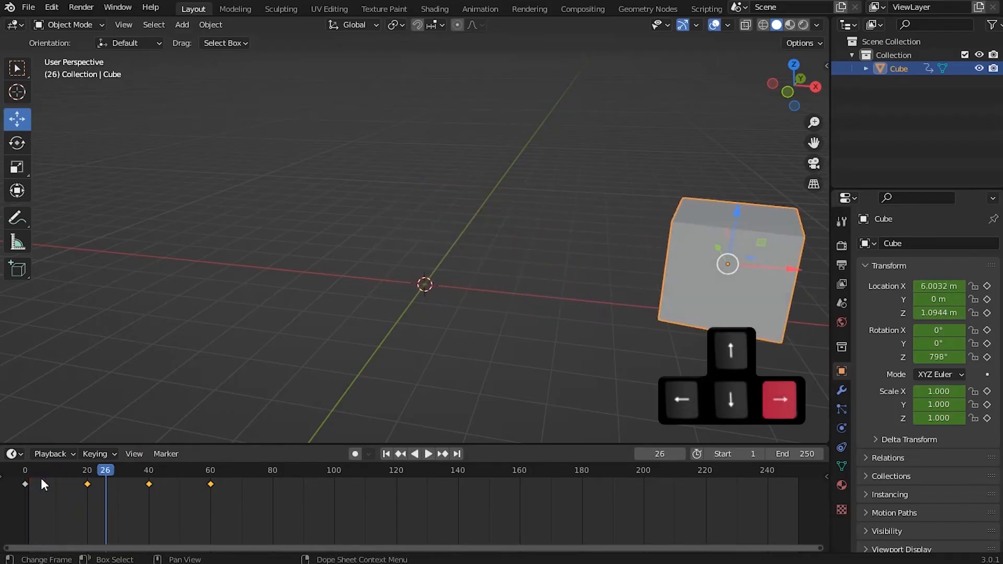
pyautogui.press('Left')
pyautogui.press('Left')
pyautogui.press('Left')
pyautogui.press('Left')
pyautogui.press('Left')
pyautogui.press('Left')
pyautogui.press('Left')
pyautogui.press('Left')
pyautogui.press('Left')
pyautogui.press('Left')
pyautogui.press('Left')
pyautogui.press('Left')
pyautogui.press('Left')
pyautogui.press('Left')
pyautogui.press('Left')
pyautogui.press('Left')
pyautogui.press('Left')
pyautogui.press('Left')
pyautogui.press('Left')
pyautogui.press('Left')
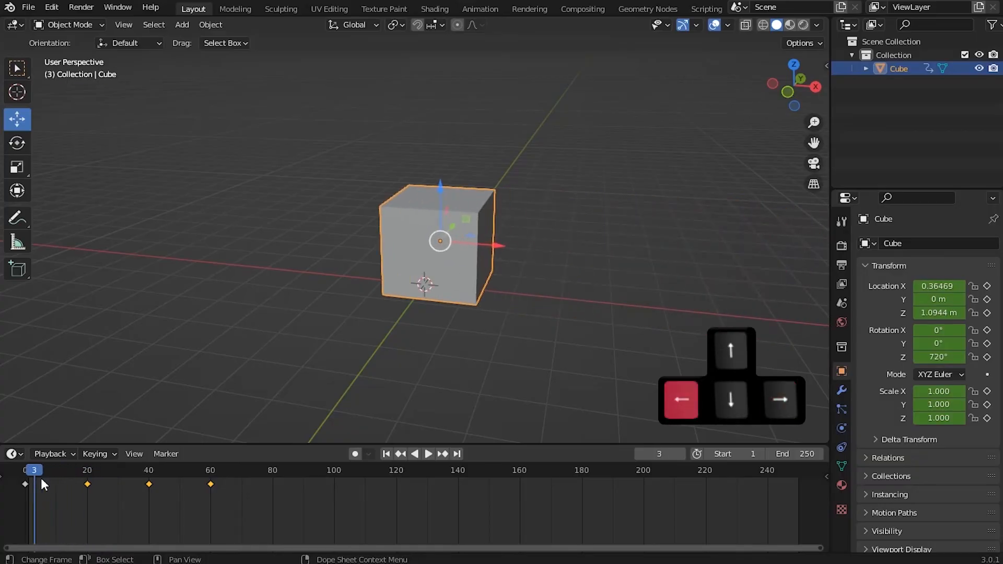
pyautogui.press('Right')
pyautogui.press('Right')
pyautogui.press('Right')
pyautogui.press('Right')
pyautogui.press('Right')
pyautogui.press('Right')
pyautogui.press('Right')
pyautogui.press('Right')
pyautogui.press('Right')
pyautogui.press('Right')
pyautogui.press('Right')
pyautogui.press('Right')
pyautogui.press('Right')
pyautogui.press('Right')
pyautogui.press('Right')
pyautogui.press('Left')
pyautogui.press('Left')
pyautogui.press('Left')
pyautogui.press('Left')
pyautogui.press('Left')
pyautogui.press('Left')
pyautogui.press('Left')
pyautogui.press('Left')
pyautogui.press('Left')
pyautogui.press('Left')
pyautogui.press('Left')
pyautogui.press('Left')
pyautogui.press('Left')
pyautogui.press('Left')
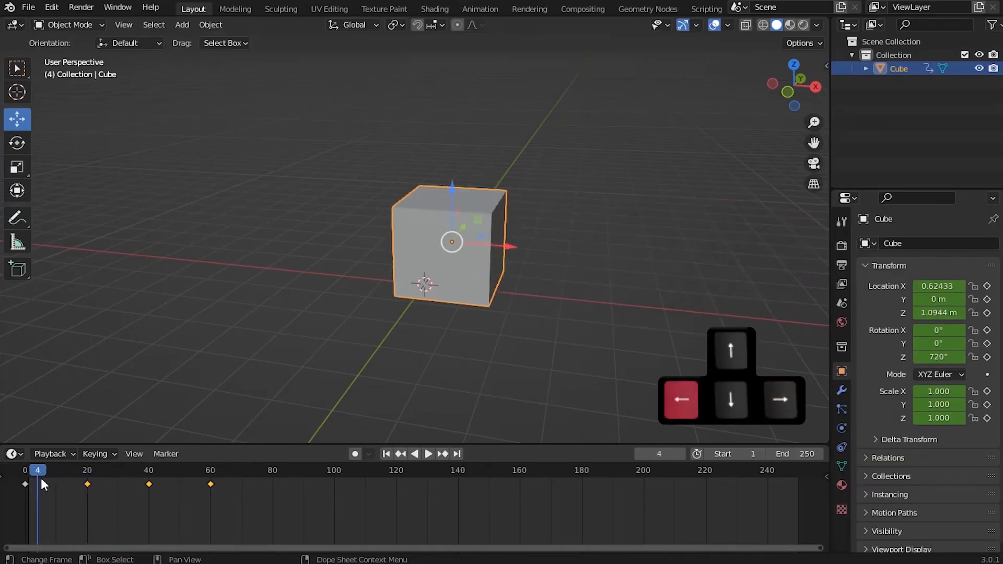
pyautogui.press('Right')
pyautogui.press('Right')
pyautogui.press('Right')
pyautogui.press('Right')
pyautogui.press('Right')
pyautogui.press('Right')
pyautogui.press('Right')
pyautogui.press('Right')
pyautogui.press('Right')
pyautogui.press('Right')
pyautogui.press('Right')
pyautogui.press('Right')
pyautogui.press('Right')
pyautogui.press('Right')
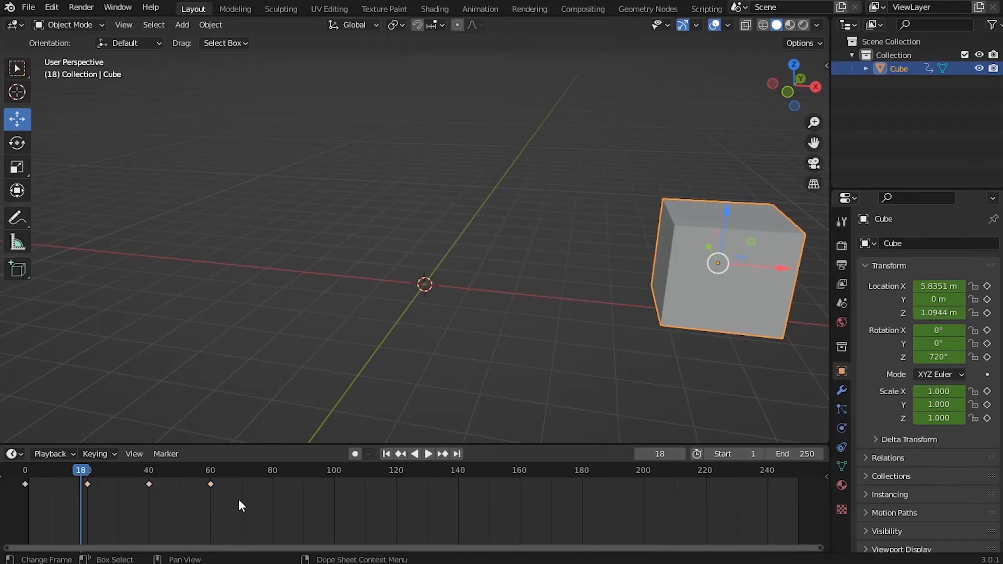
# Zoom the timeline far out, until its ruler spans about 100000 frames on either side.
pyautogui.scroll(-5, 434, 506)
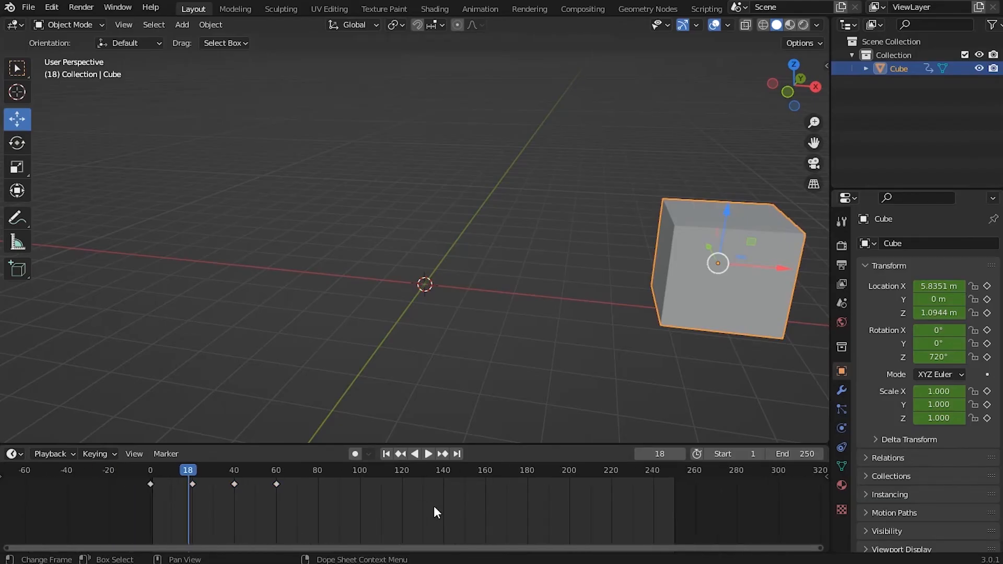
pyautogui.scroll(-15, 435, 510)
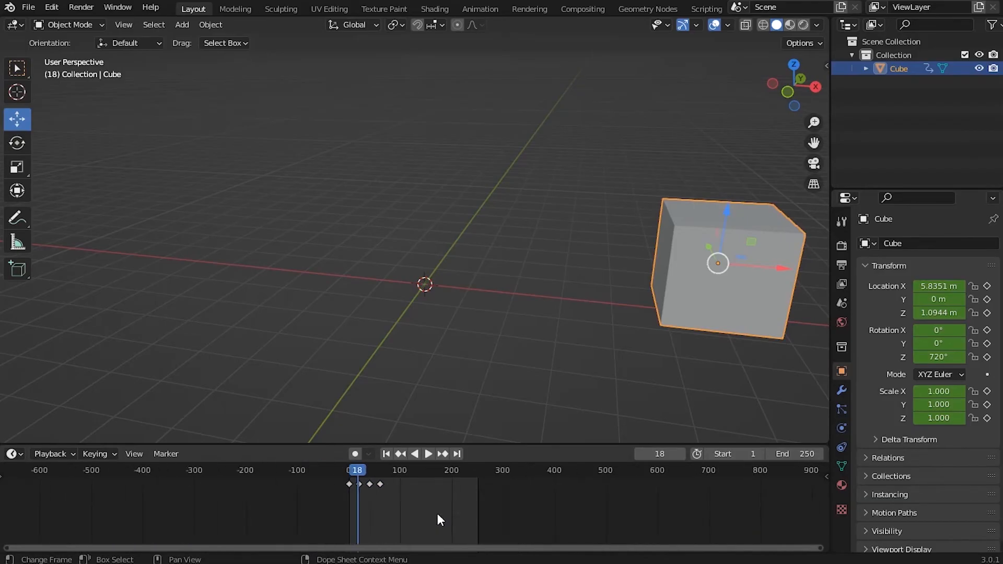
pyautogui.scroll(-20, 439, 518)
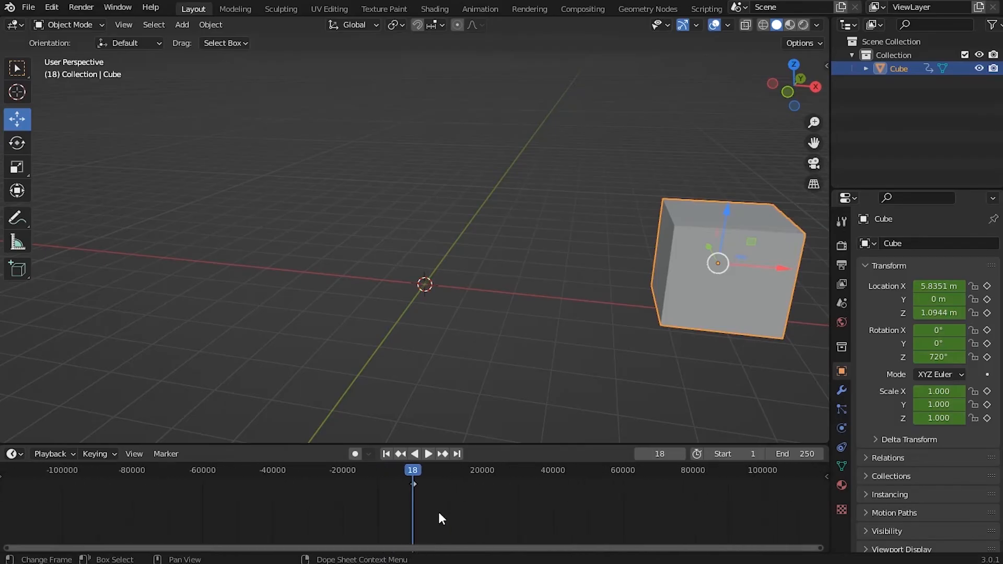
# Zoom the timeline in to the keyframes and back out until its ruler spans about 500000 frames on either side.
pyautogui.scroll(20, 440, 514)
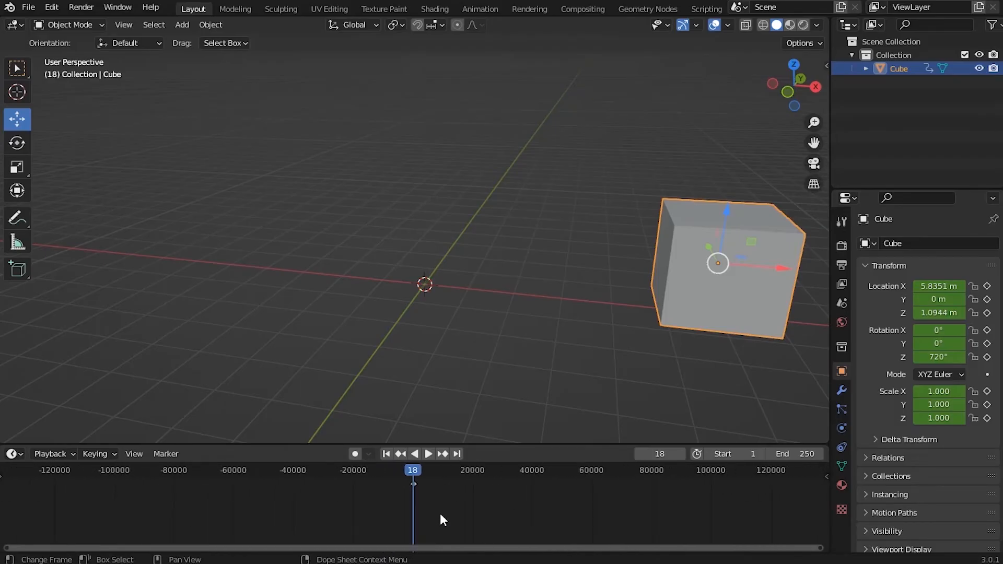
pyautogui.scroll(20, 441, 514)
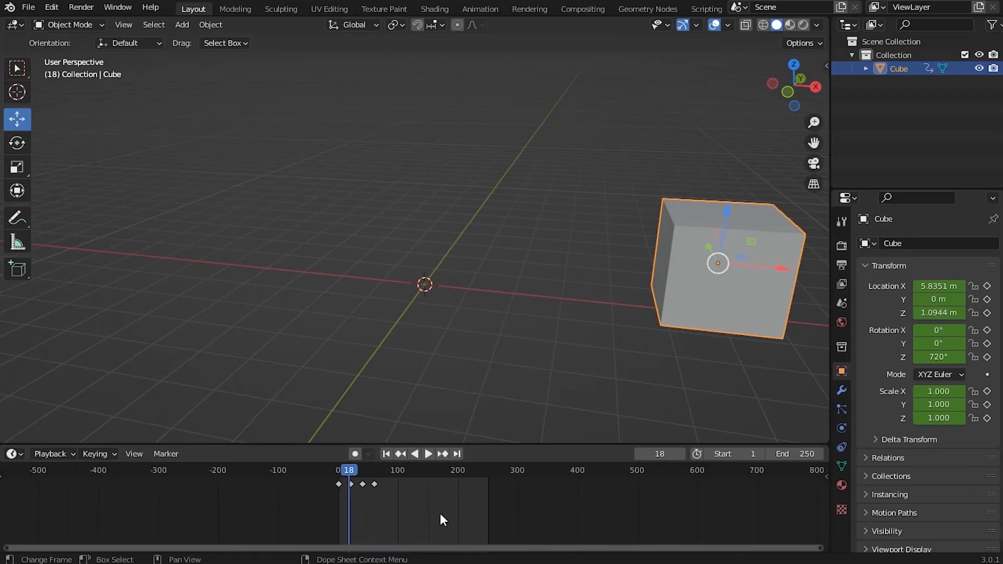
pyautogui.scroll(-15, 441, 515)
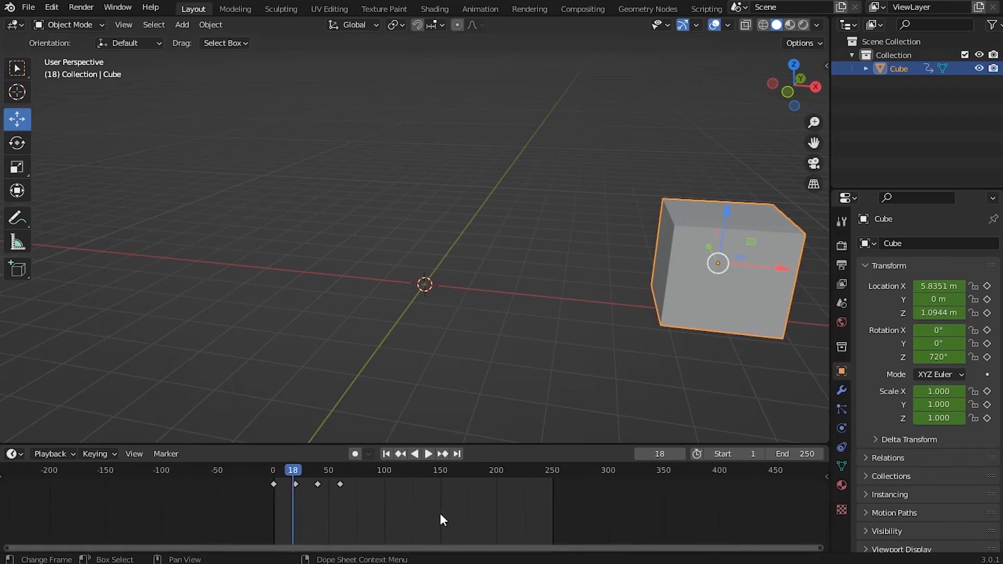
pyautogui.scroll(-20, 440, 518)
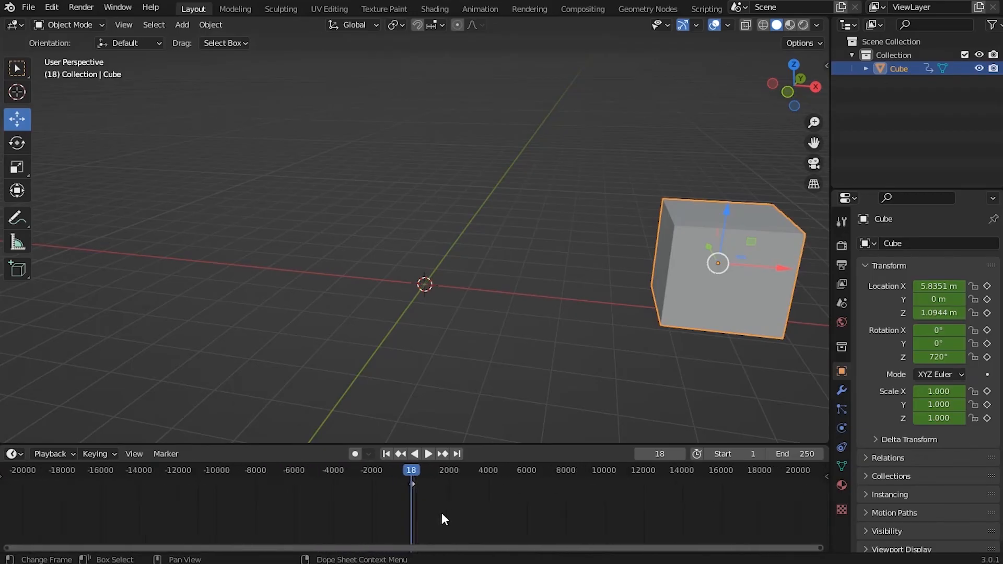
pyautogui.scroll(-3, 443, 518)
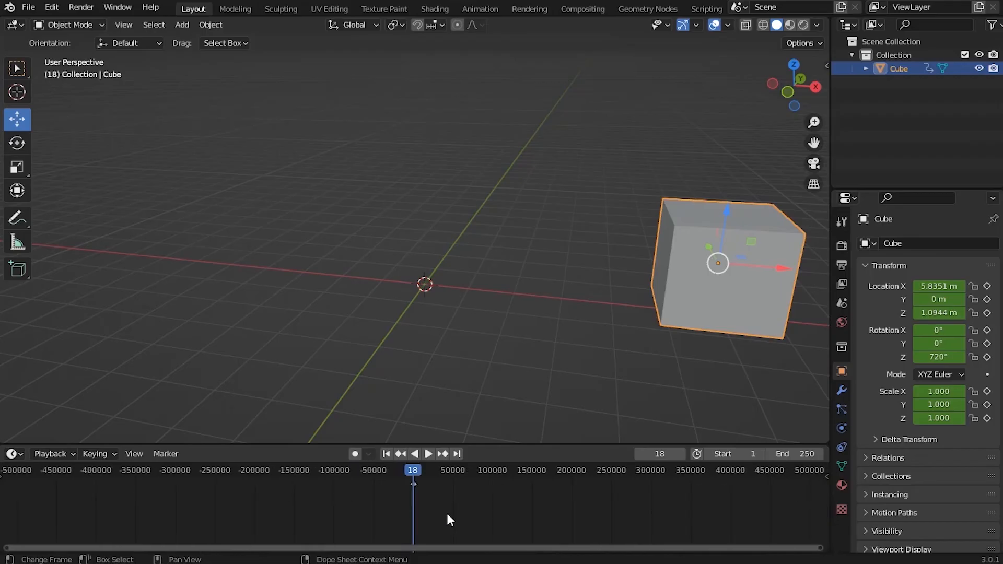
# Pan the timeline millions of frames before the start and fit all the keyframes back in view.
pyautogui.moveTo(206, 513)
pyautogui.mouseDown(button='middle')
pyautogui.moveTo(366, 495)
pyautogui.moveTo(332, 495)
pyautogui.moveTo(714, 488)
pyautogui.mouseUp(button='middle')
pyautogui.moveTo(207, 486); pyautogui.dragTo(542, 495, button='middle')
pyautogui.moveTo(89, 505); pyautogui.dragTo(635, 503, button='middle')
pyautogui.moveTo(144, 510); pyautogui.dragTo(664, 503, button='middle')
pyautogui.moveTo(231, 502); pyautogui.dragTo(742, 502, button='middle')
pyautogui.moveTo(168, 492); pyautogui.dragTo(659, 502, button='middle')
pyautogui.moveTo(254, 501); pyautogui.dragTo(719, 499, button='middle')
pyautogui.moveTo(215, 506); pyautogui.dragTo(689, 510, button='middle')
pyautogui.moveTo(247, 503); pyautogui.dragTo(690, 503, button='middle')
pyautogui.moveTo(202, 494)
pyautogui.mouseDown(button='middle')
pyautogui.moveTo(486, 489)
pyautogui.moveTo(673, 499)
pyautogui.mouseUp(button='middle')
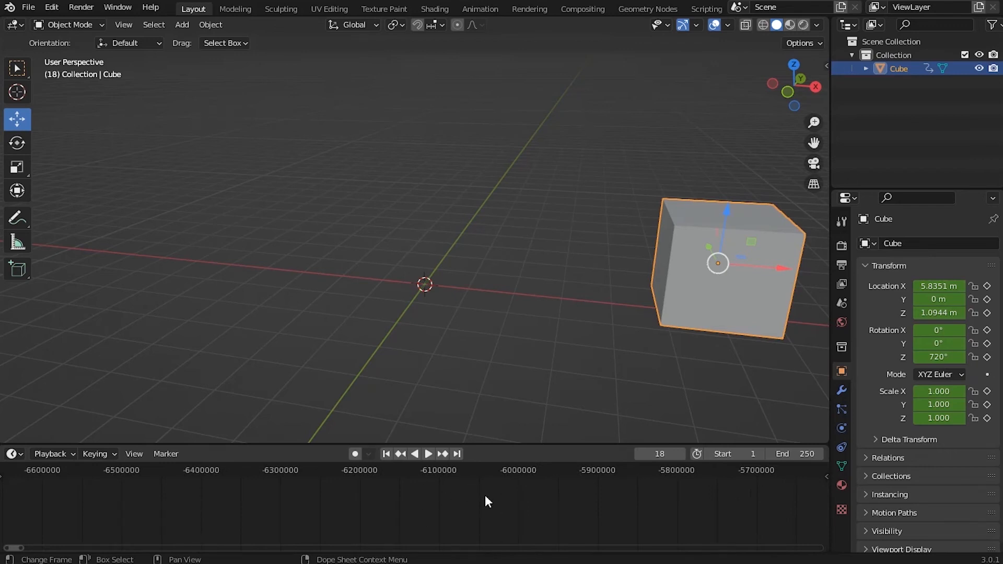
pyautogui.press('Home')
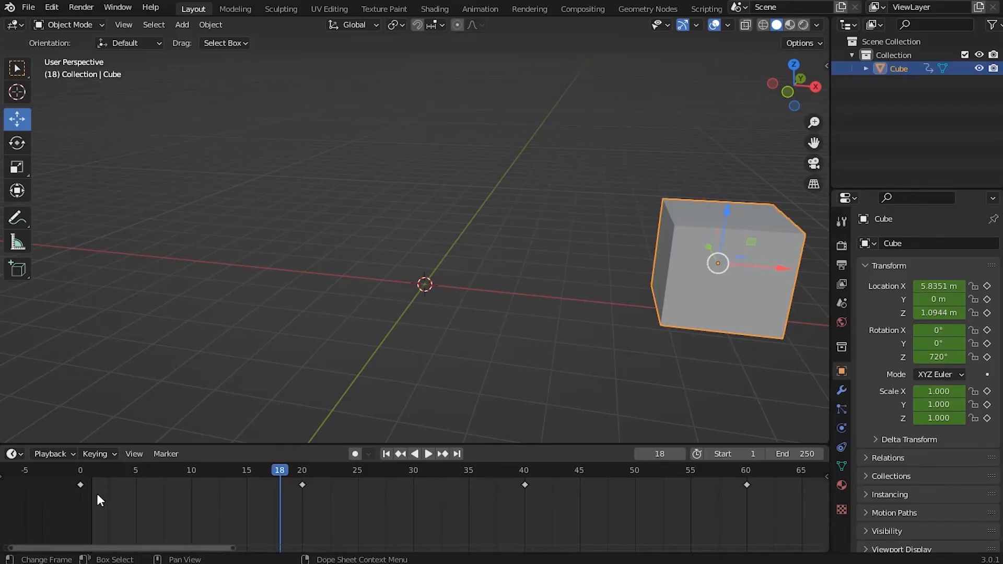
# Zoom the timeline out, pan it past the end of the animation, and fit the keyframes in view again.
pyautogui.scroll(-15, 349, 506)
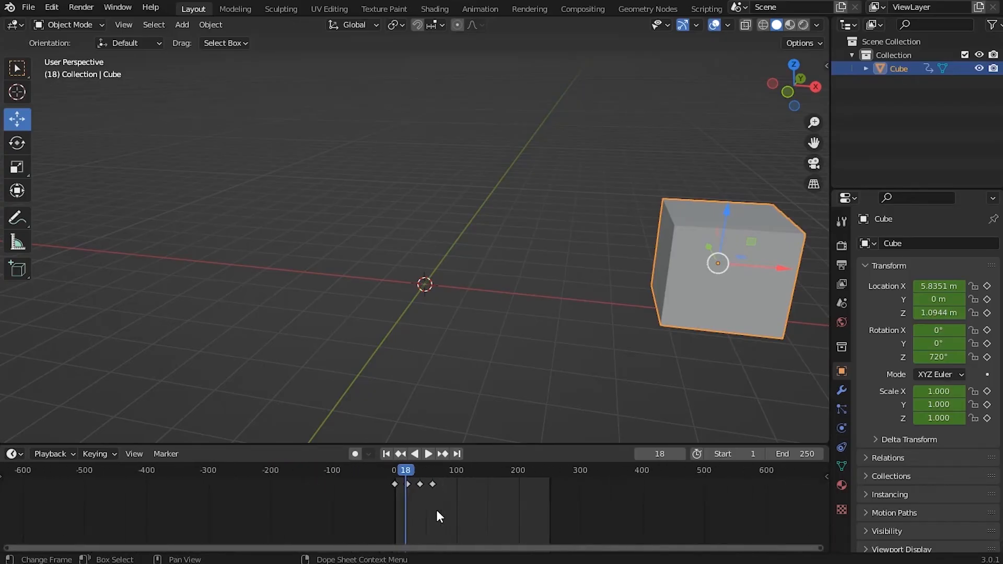
pyautogui.scroll(-14, 448, 512)
pyautogui.moveTo(706, 509); pyautogui.dragTo(11, 506, button='middle')
pyautogui.moveTo(638, 506); pyautogui.dragTo(423, 502, button='middle')
pyautogui.press('Home')
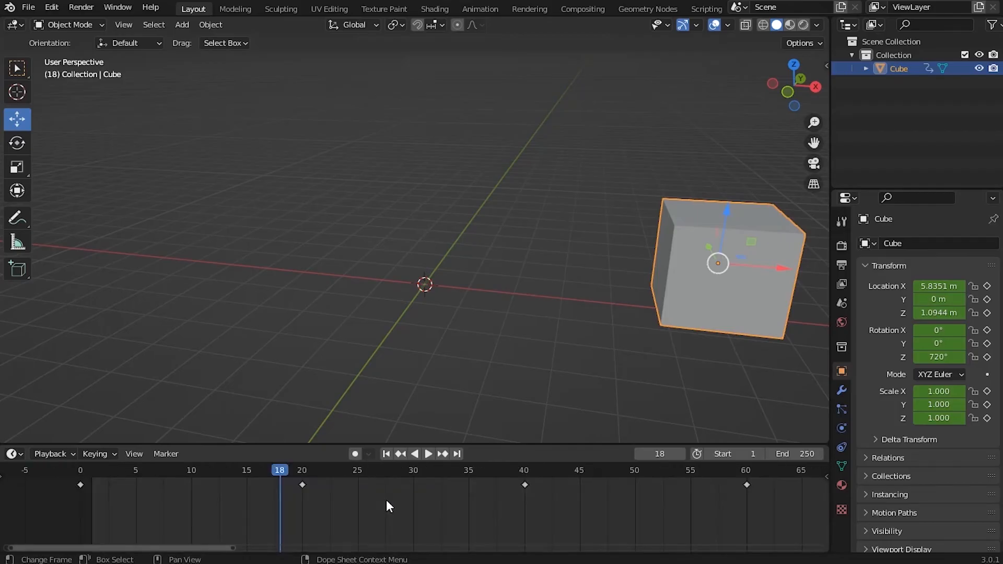
# Return to frame 0, jump keyframe by keyframe through 20 and 40 to frame 60, and jump back to frame 0.
pyautogui.scroll(-4, 347, 239)
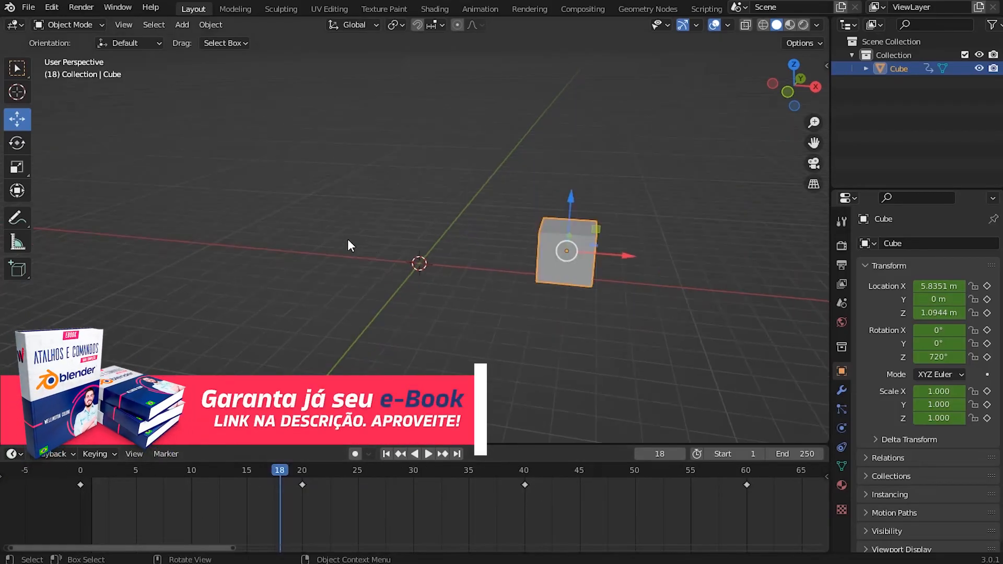
pyautogui.keyDown('shift'); pyautogui.moveTo(574, 224); pyautogui.dragTo(495, 224, button='middle'); pyautogui.keyUp('shift')
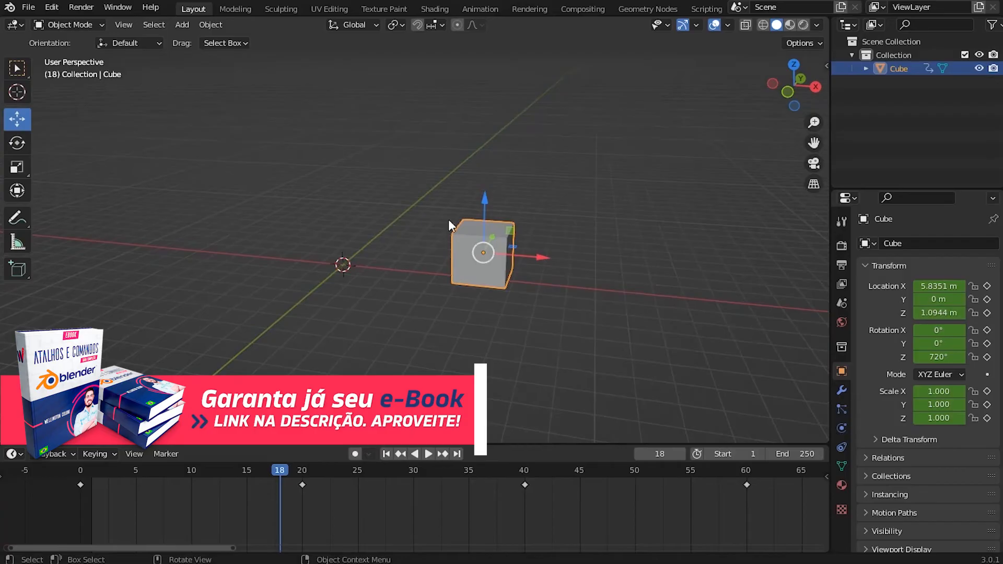
pyautogui.scroll(-4, 406, 523)
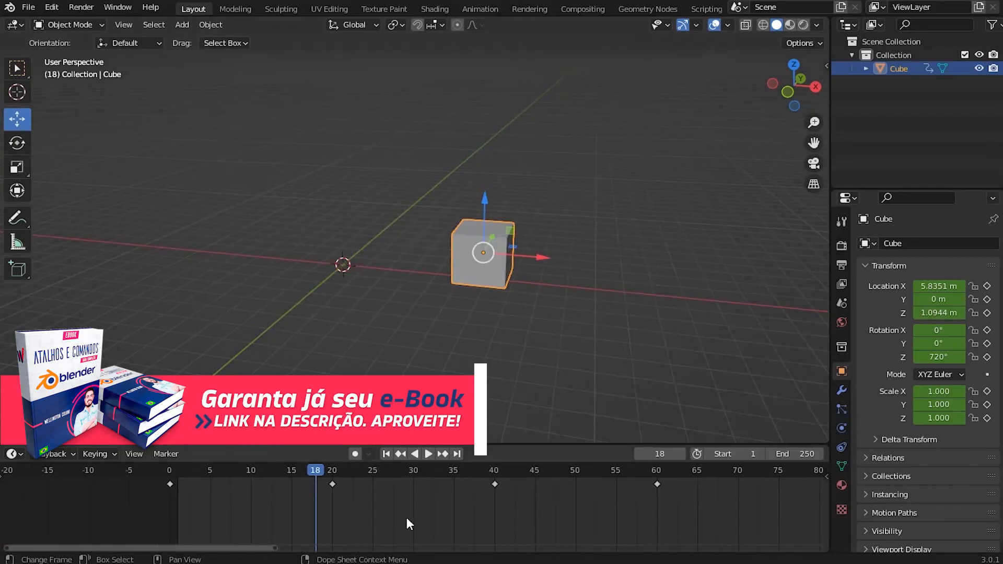
pyautogui.moveTo(588, 510); pyautogui.dragTo(518, 528, button='middle')
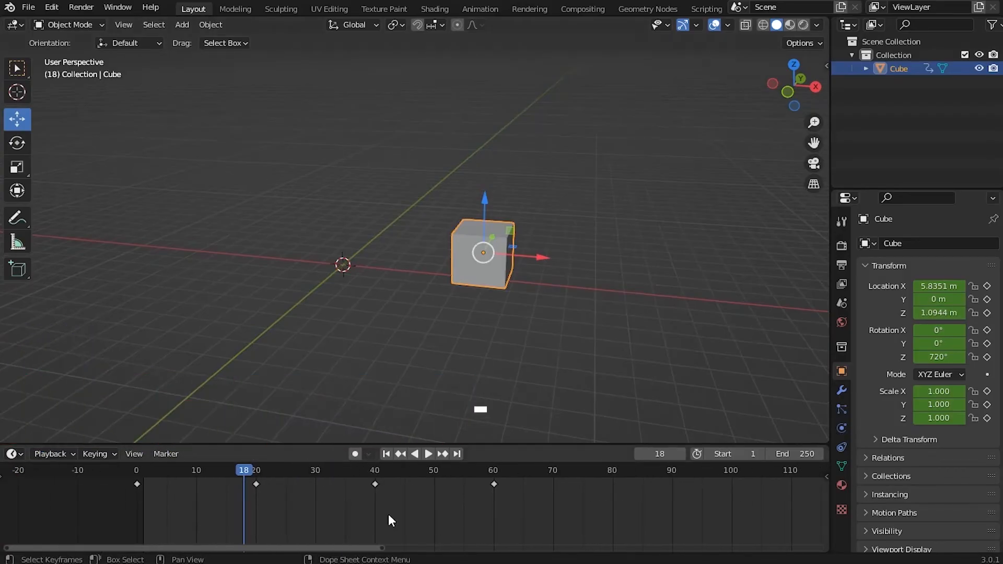
pyautogui.moveTo(241, 473); pyautogui.dragTo(140, 482)
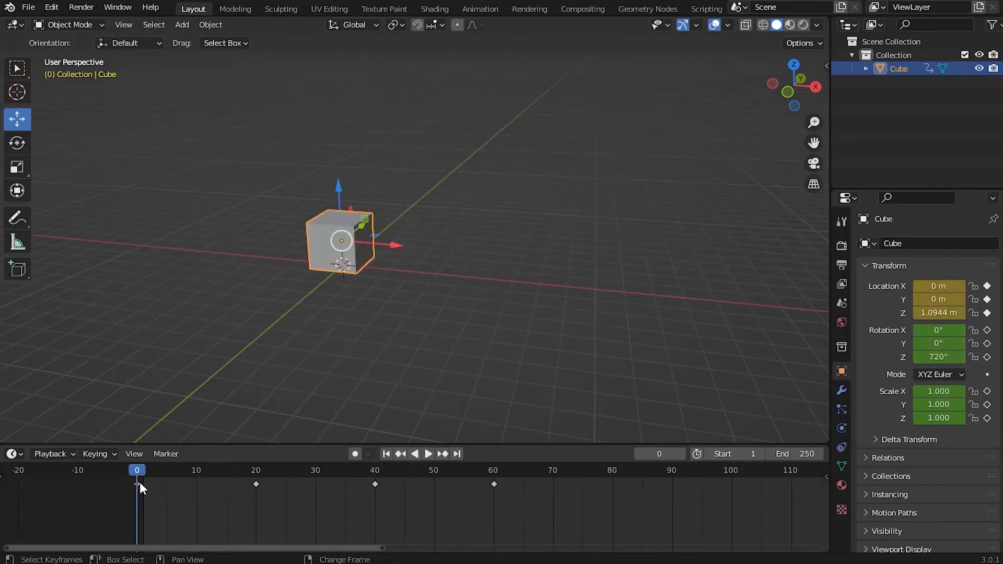
pyautogui.click(443, 454)
pyautogui.click(443, 454)
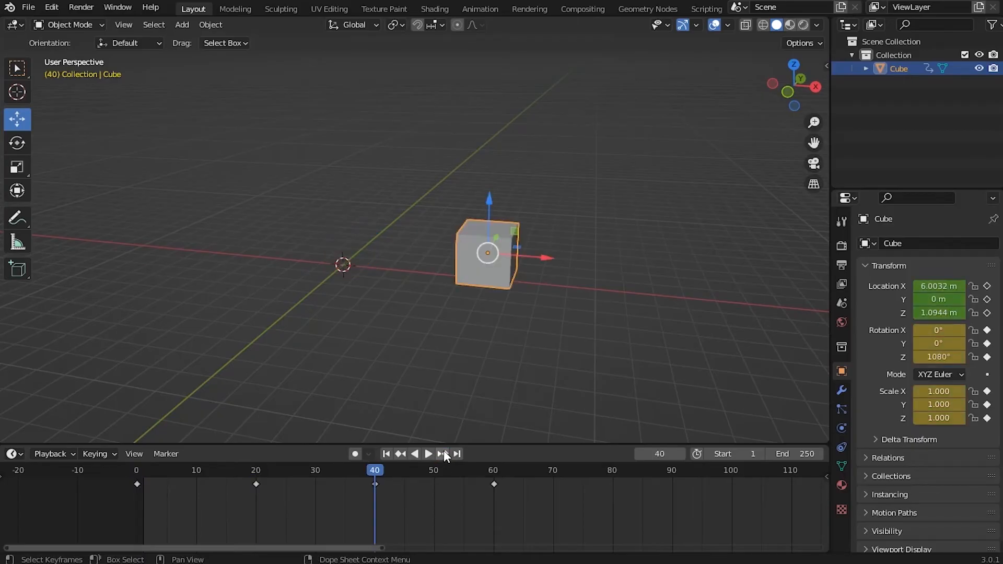
pyautogui.click(443, 454)
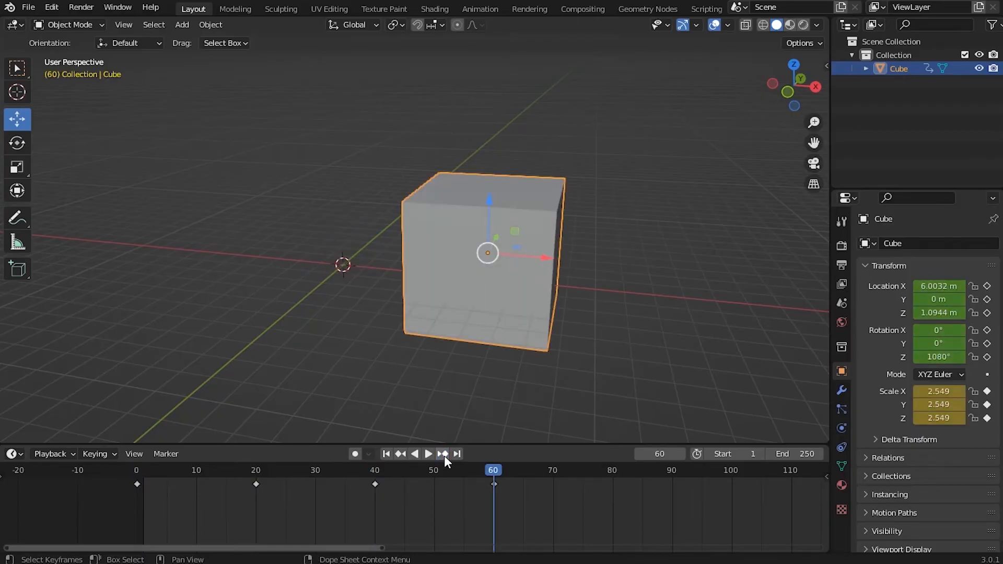
pyautogui.click(402, 454)
pyautogui.click(401, 455)
pyautogui.click(401, 455)
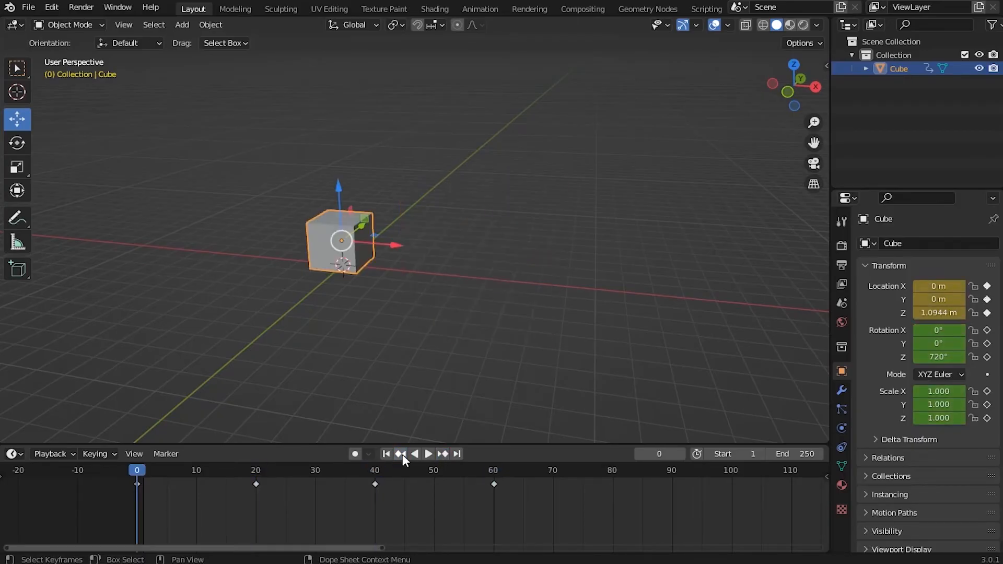
# Jump to the end frame 250 and back to the start frame 1 twice, with the whole frame range in view.
pyautogui.click(458, 454)
pyautogui.keyDown('ctrl'); pyautogui.moveTo(461, 468); pyautogui.dragTo(644, 522, button='middle'); pyautogui.keyUp('ctrl')
pyautogui.press('Home')
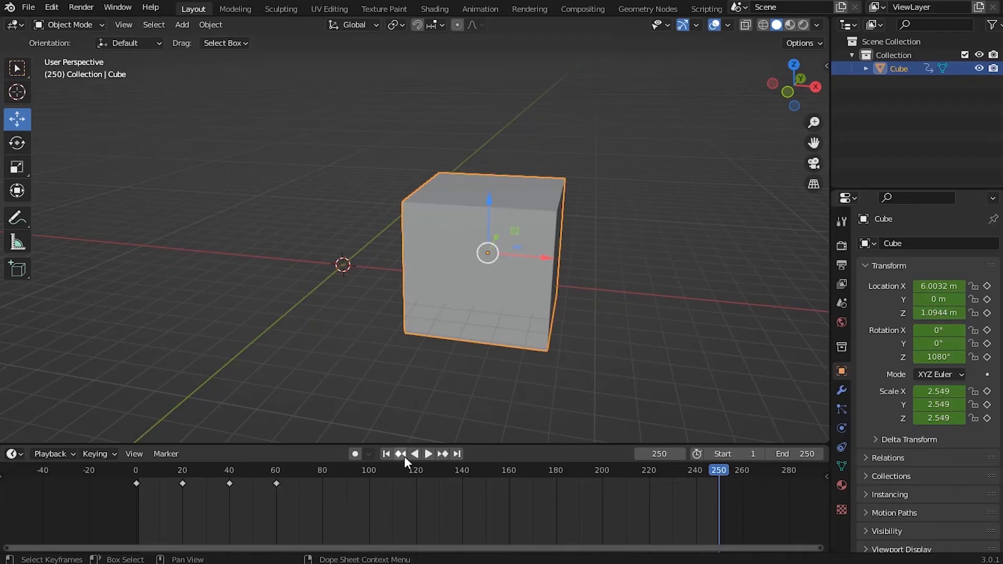
pyautogui.click(386, 454)
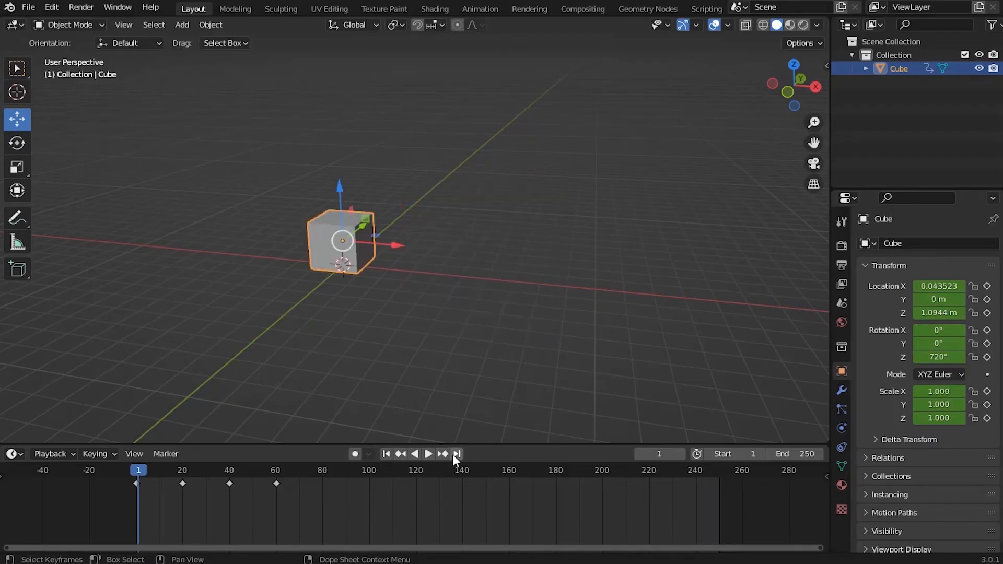
pyautogui.click(458, 453)
pyautogui.click(387, 454)
# Play the cube's animation forwards and pause it, and play it in reverse and stop it.
pyautogui.click(429, 454)
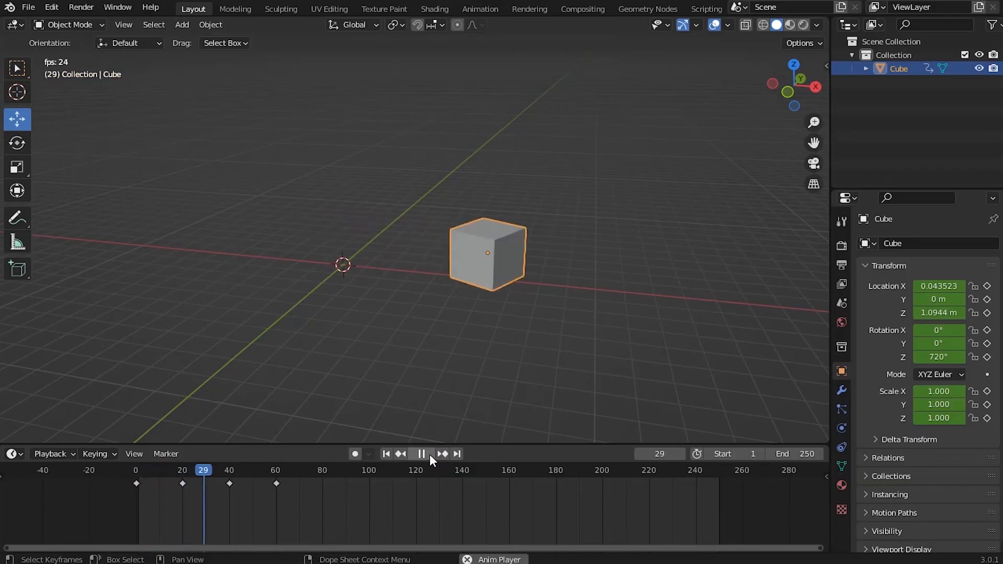
pyautogui.click(422, 453)
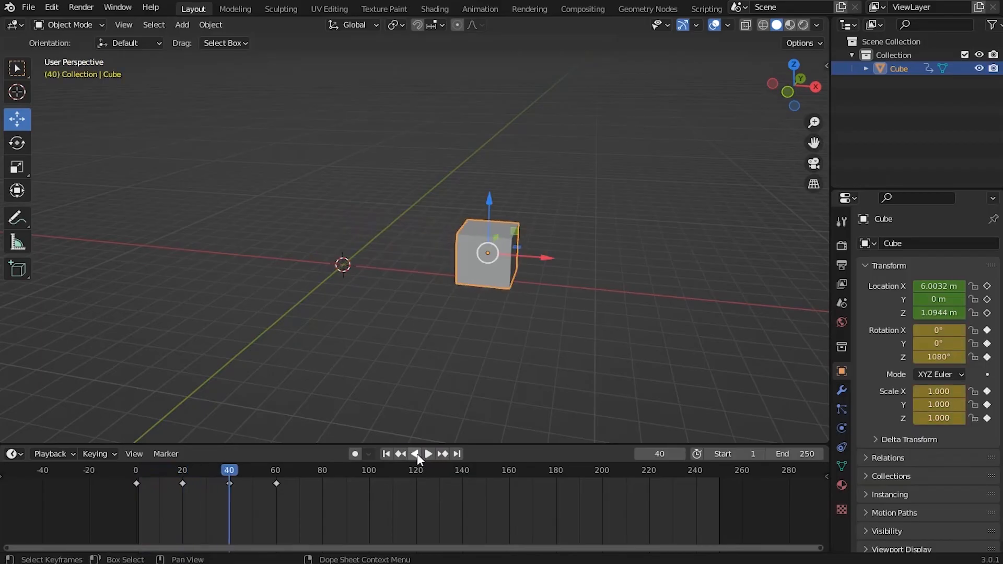
pyautogui.click(416, 455)
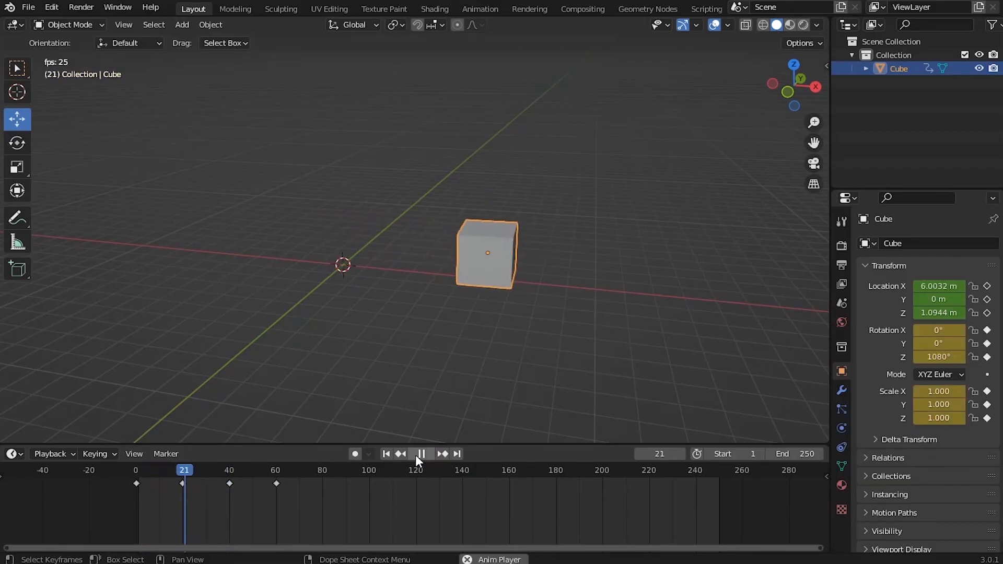
pyautogui.click(416, 455)
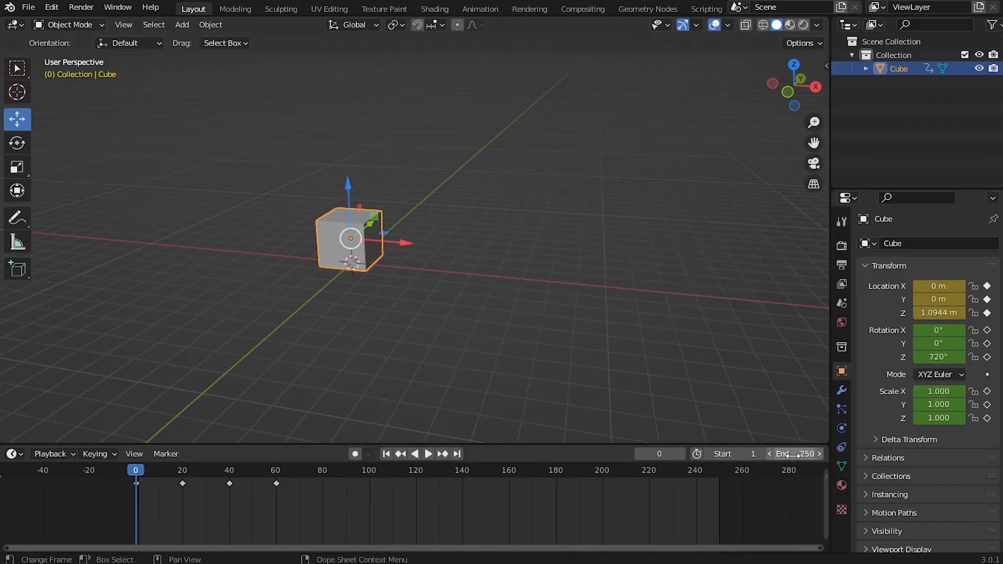
# Preview the playback range and scrub from its start to about frame 250 and back to the last keyframe at frame 60.
pyautogui.scroll(1, 387, 524)
pyautogui.keyDown('shift'); pyautogui.moveTo(329, 514); pyautogui.dragTo(345, 530, button='middle'); pyautogui.keyUp('shift')
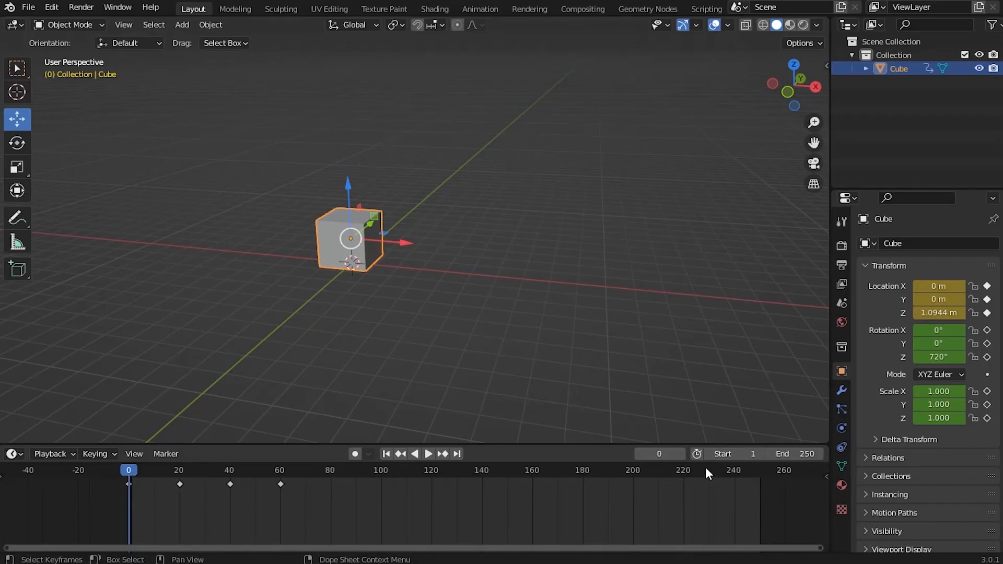
pyautogui.press('space')
pyautogui.moveTo(133, 469); pyautogui.dragTo(761, 501)
pyautogui.moveTo(772, 468); pyautogui.dragTo(280, 482)
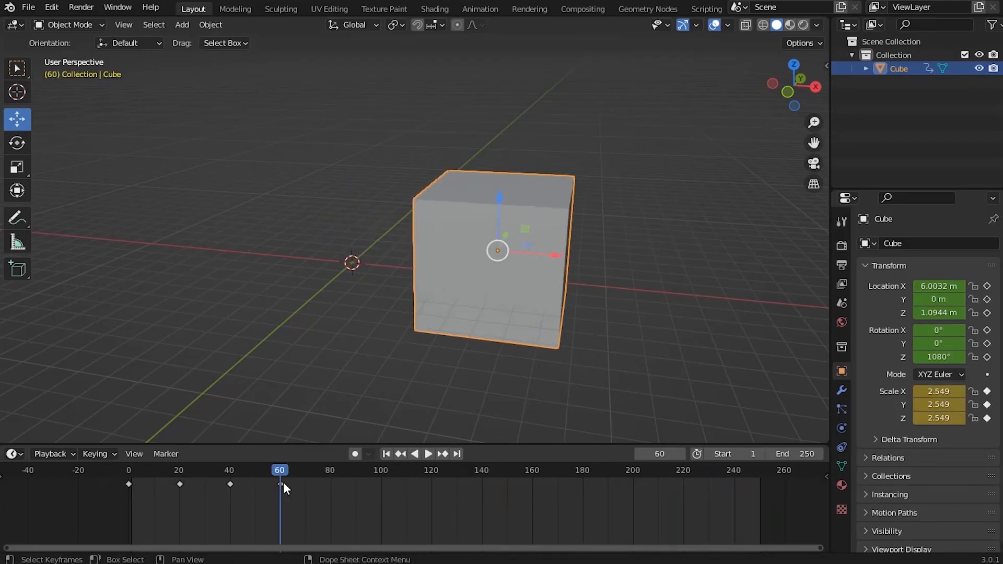
# Set the animation's end frame to 60, and play and stop the shortened loop.
pyautogui.click(811, 454)
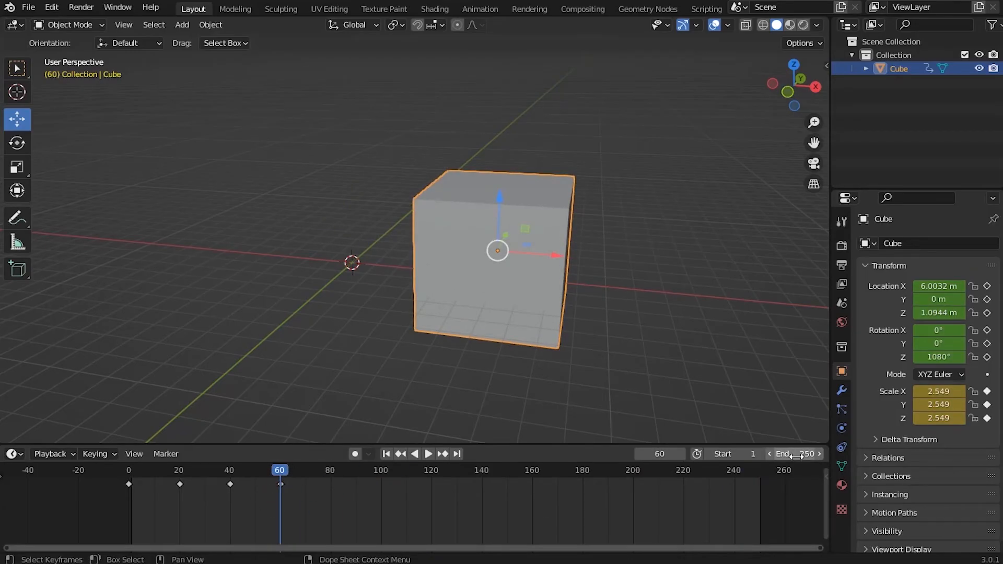
pyautogui.write('60')
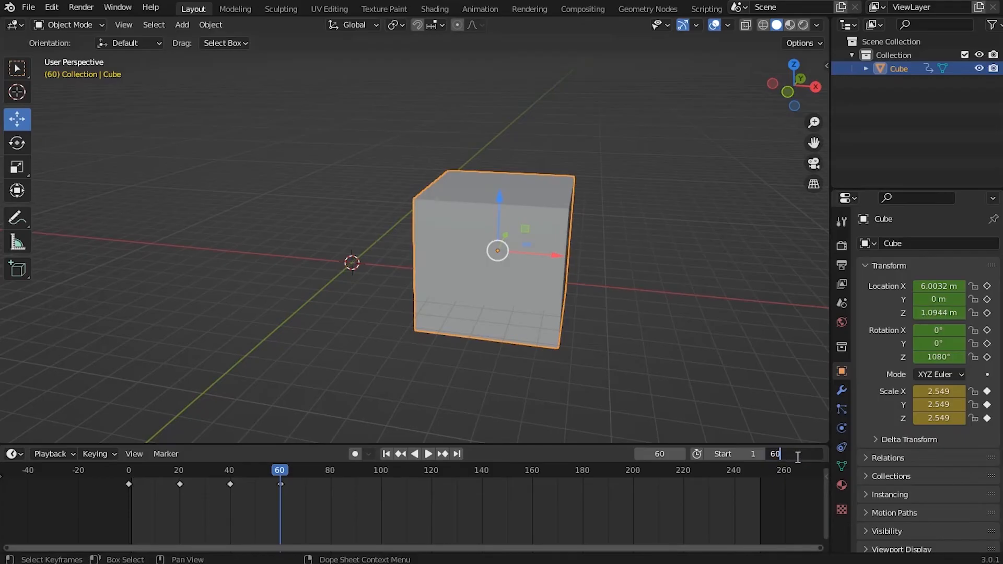
pyautogui.press('Return')
pyautogui.click(427, 454)
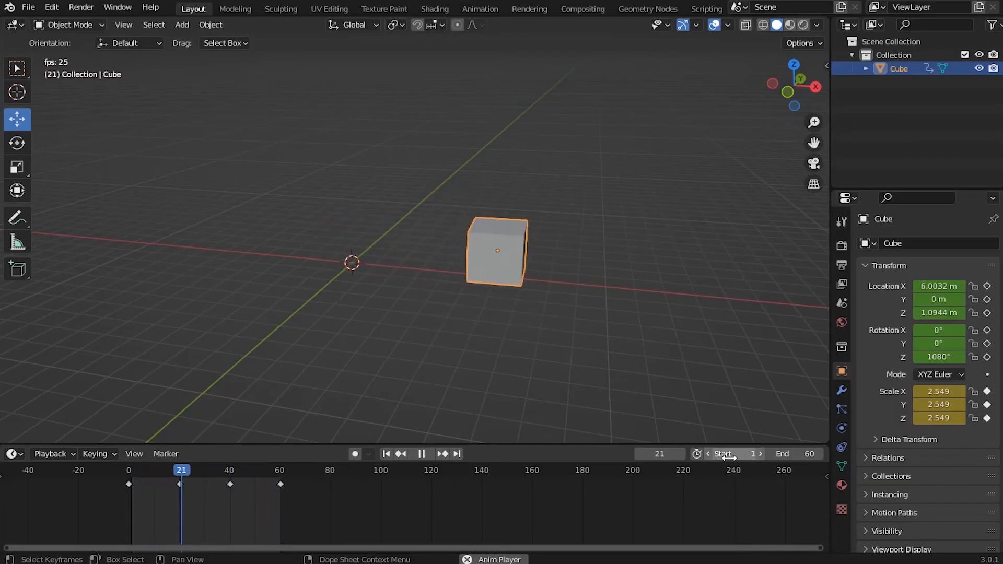
pyautogui.click(424, 455)
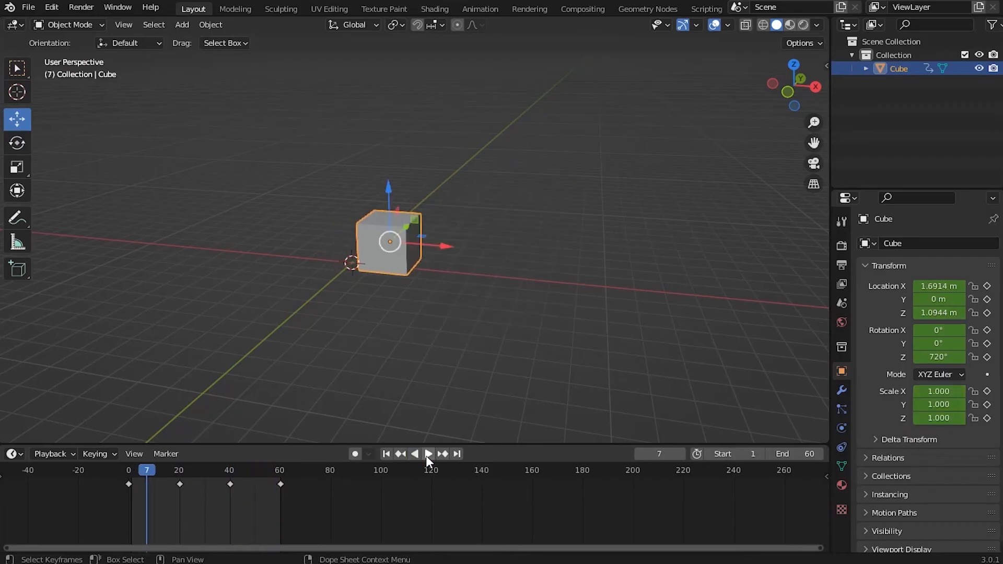
# Move to the keyframe at frame 20, set the animation's start frame to 20, and play and stop the resulting loop.
pyautogui.moveTo(149, 471); pyautogui.dragTo(180, 477)
pyautogui.press('i')
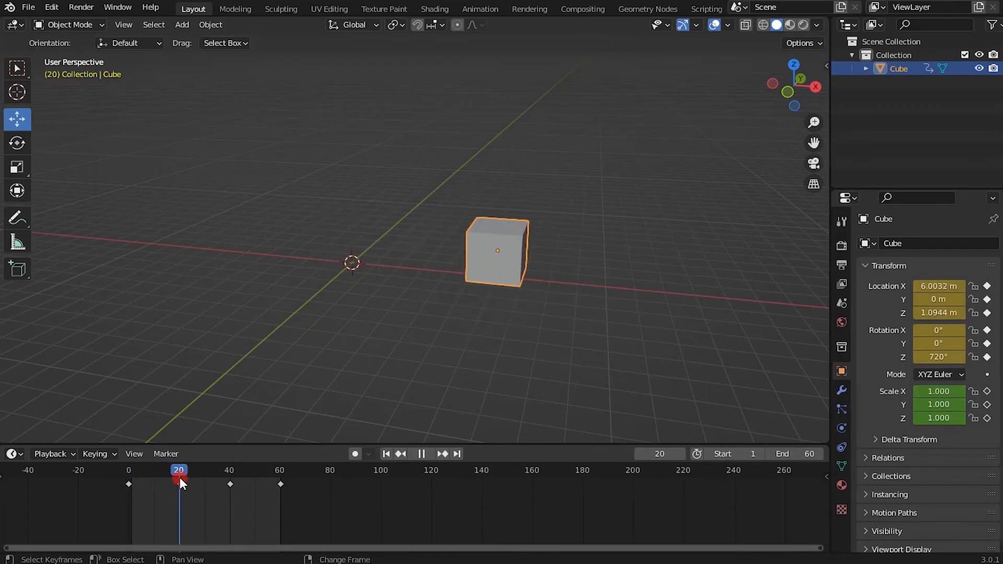
pyautogui.click(725, 455)
pyautogui.write('20')
pyautogui.press('Return')
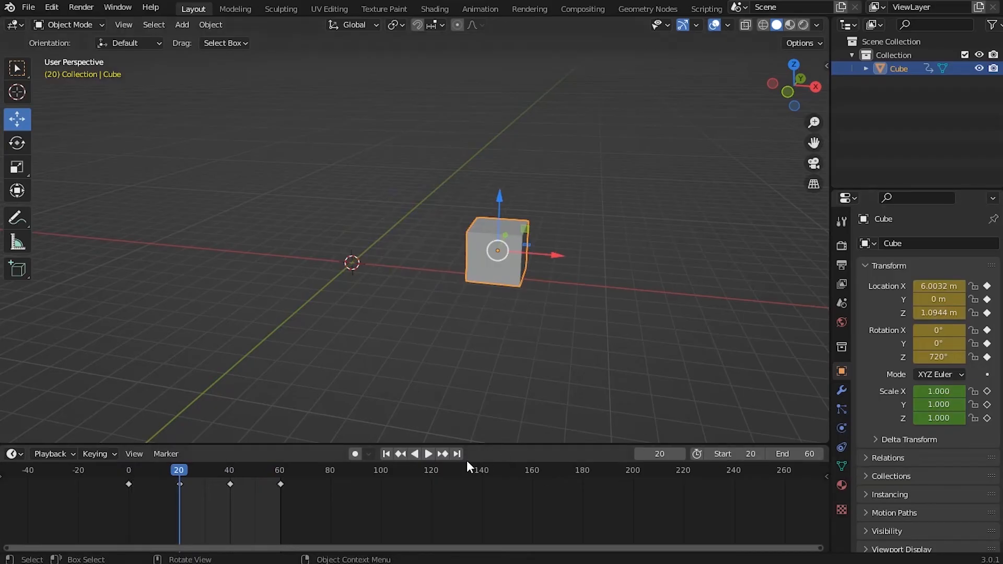
pyautogui.click(428, 454)
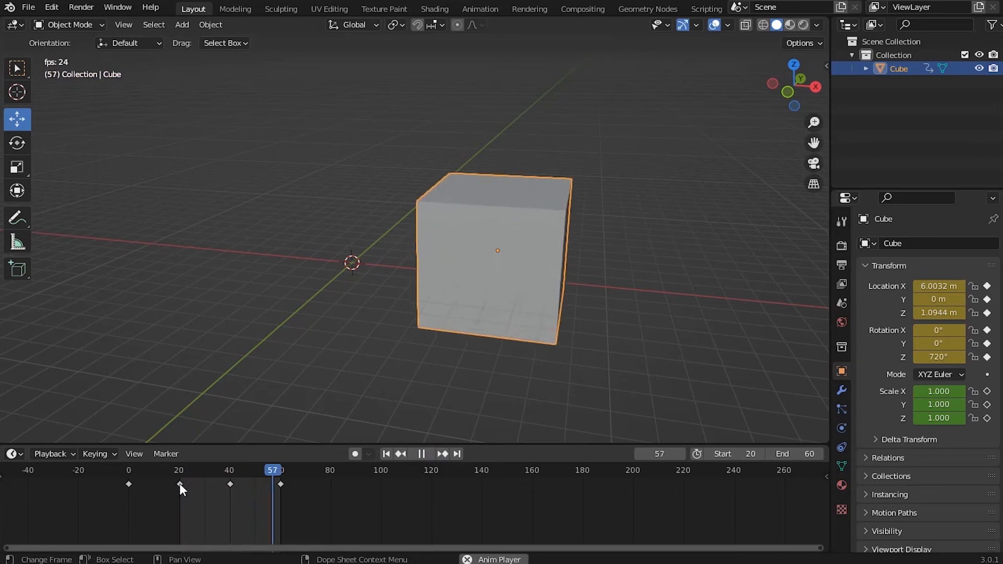
pyautogui.click(422, 453)
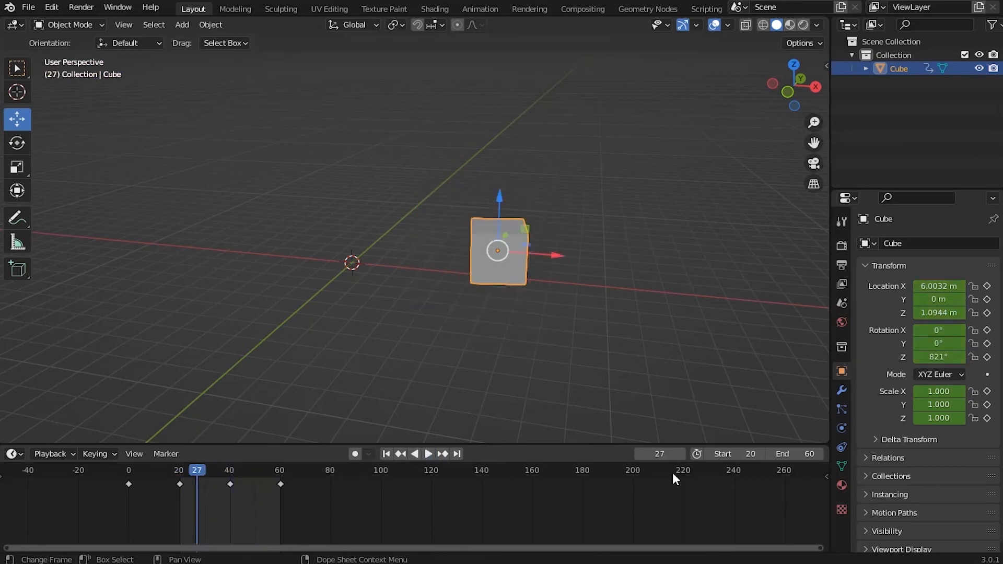
# Reset the animation's start and end frames to their default values of 1 and 250.
pyautogui.rightClick(739, 457)
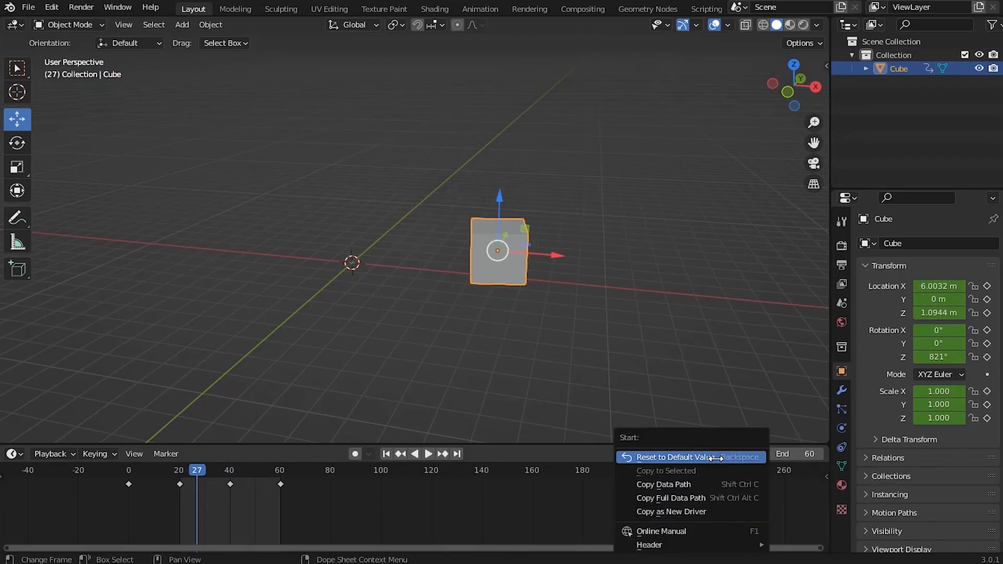
pyautogui.click(712, 458)
pyautogui.rightClick(791, 458)
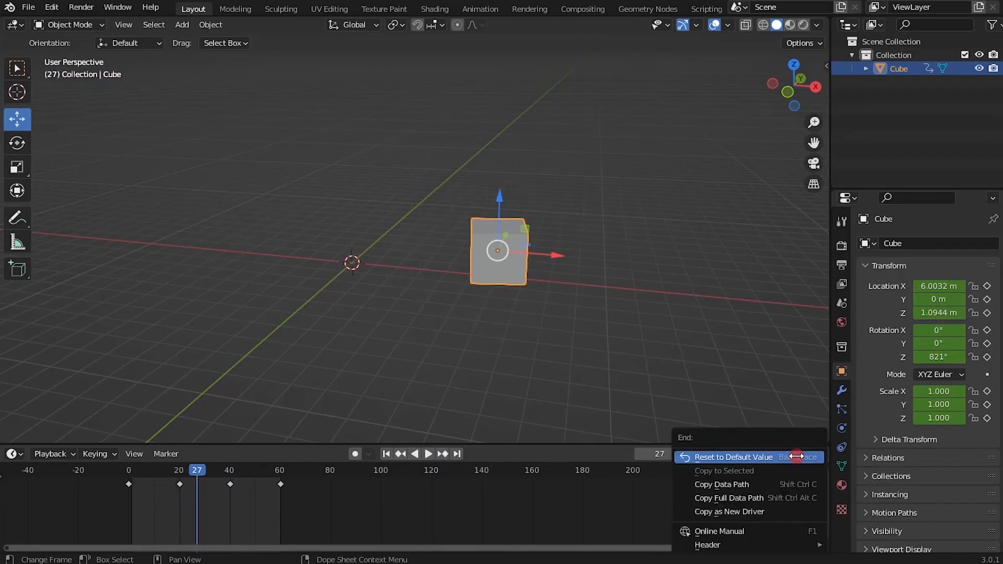
pyautogui.click(766, 456)
# Examine the keyframes between frames 0 and 60 in the timeline at wider and closer zoom levels.
pyautogui.scroll(-2, 558, 517)
pyautogui.keyDown('shift'); pyautogui.moveTo(457, 511); pyautogui.dragTo(616, 504, button='middle'); pyautogui.keyUp('shift')
pyautogui.scroll(3, 459, 500)
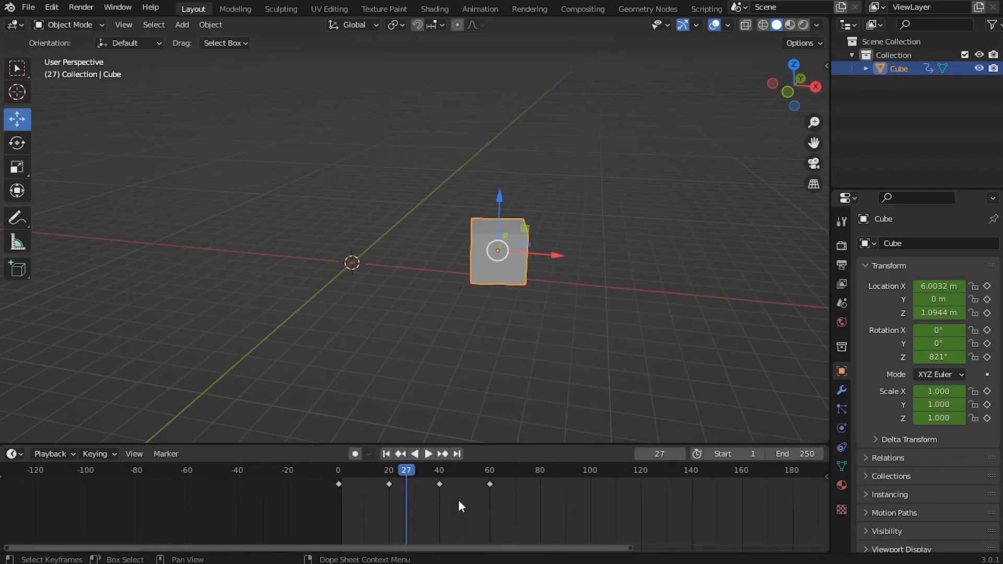
pyautogui.keyDown('shift'); pyautogui.moveTo(462, 500); pyautogui.dragTo(426, 514, button='middle'); pyautogui.keyUp('shift')
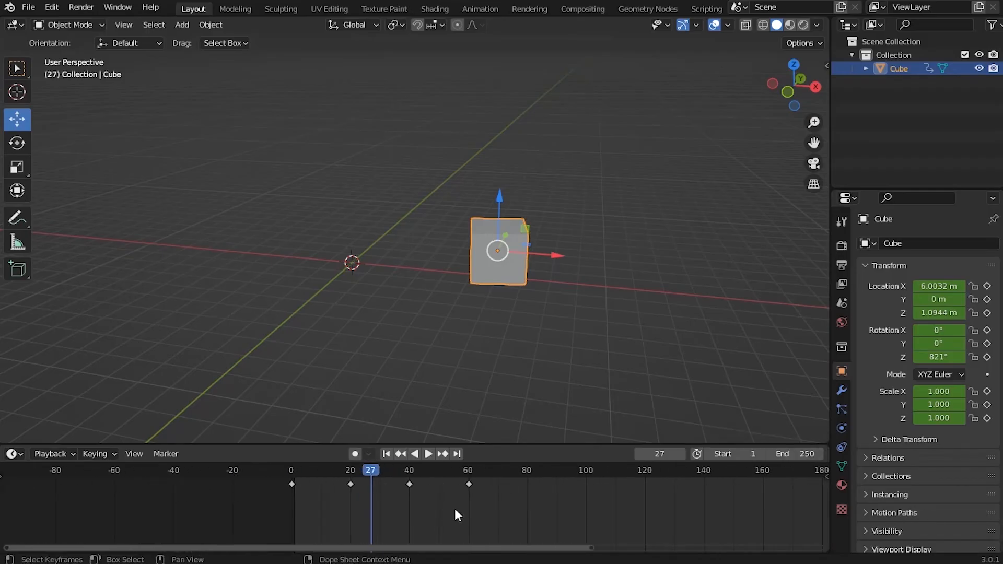
pyautogui.scroll(6, 454, 509)
pyautogui.scroll(9, 460, 520)
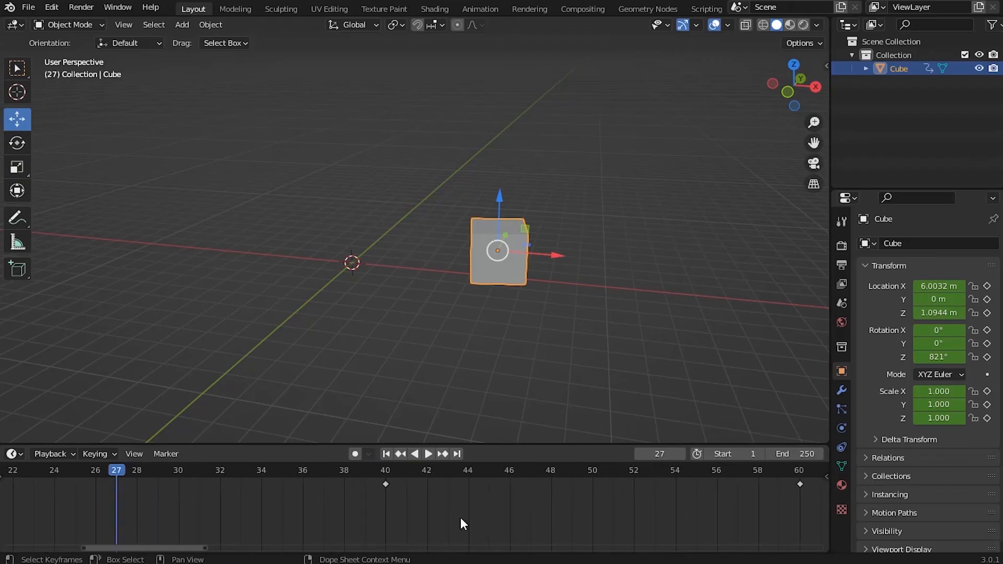
pyautogui.scroll(-6, 464, 518)
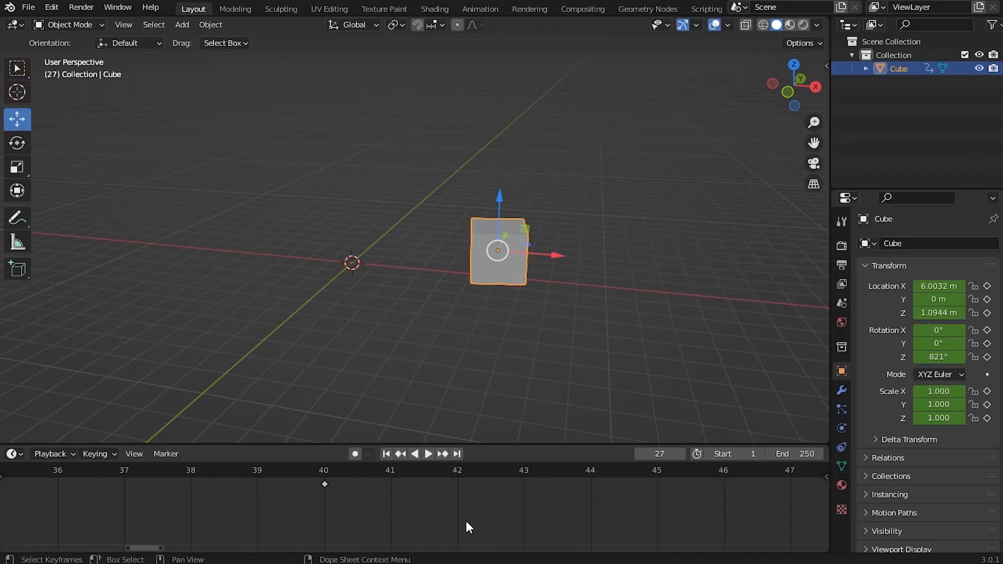
pyautogui.scroll(-8, 468, 515)
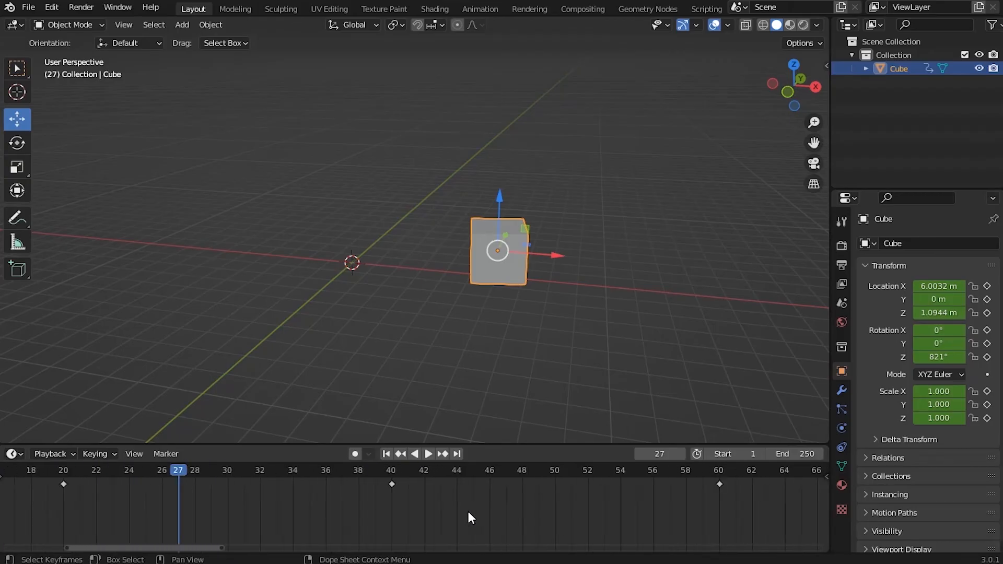
pyautogui.moveTo(468, 515); pyautogui.dragTo(394, 505, button='middle')
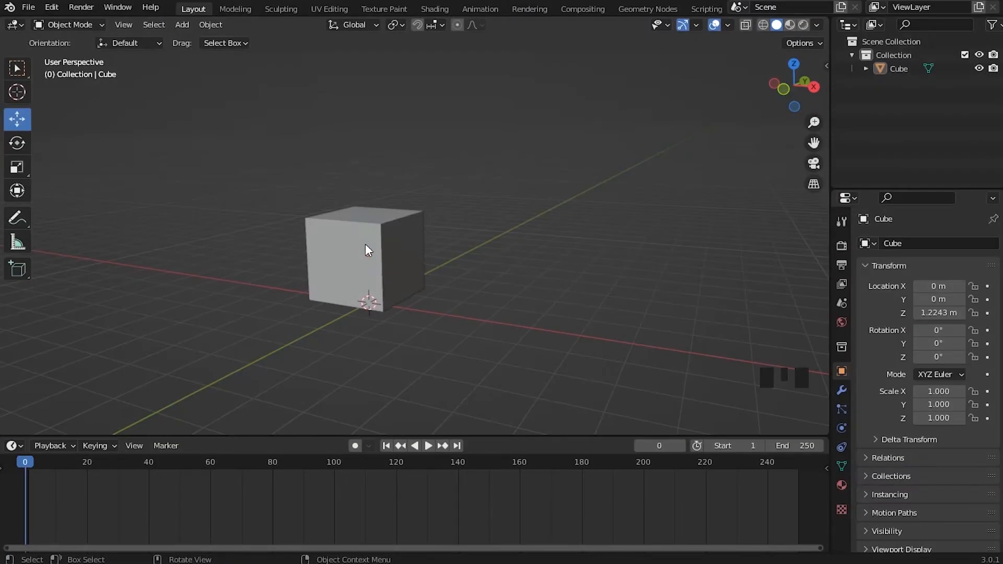
# Select the cube and insert a Location & Rotation keyframe at frame 0.
pyautogui.click(365, 244)
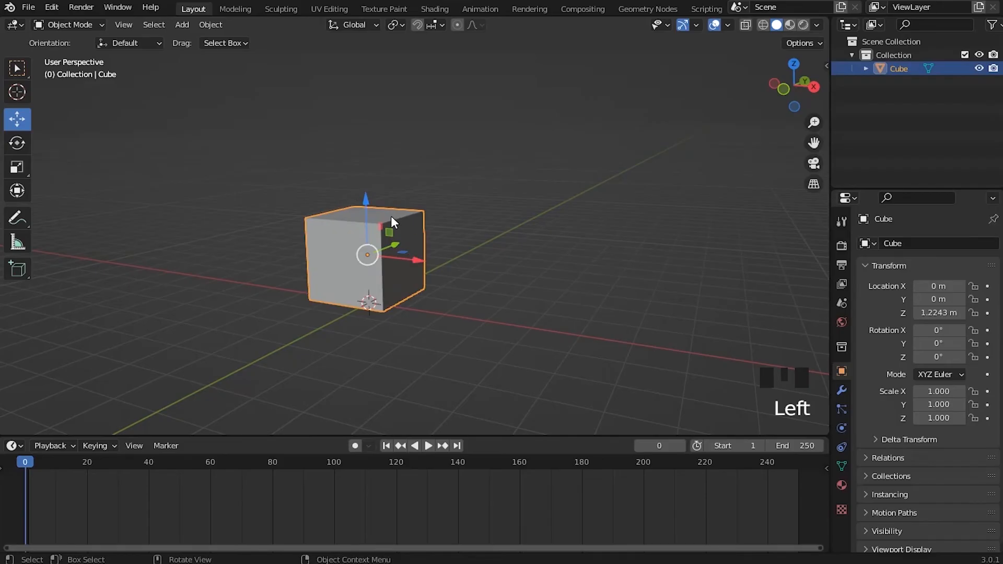
pyautogui.press('i')
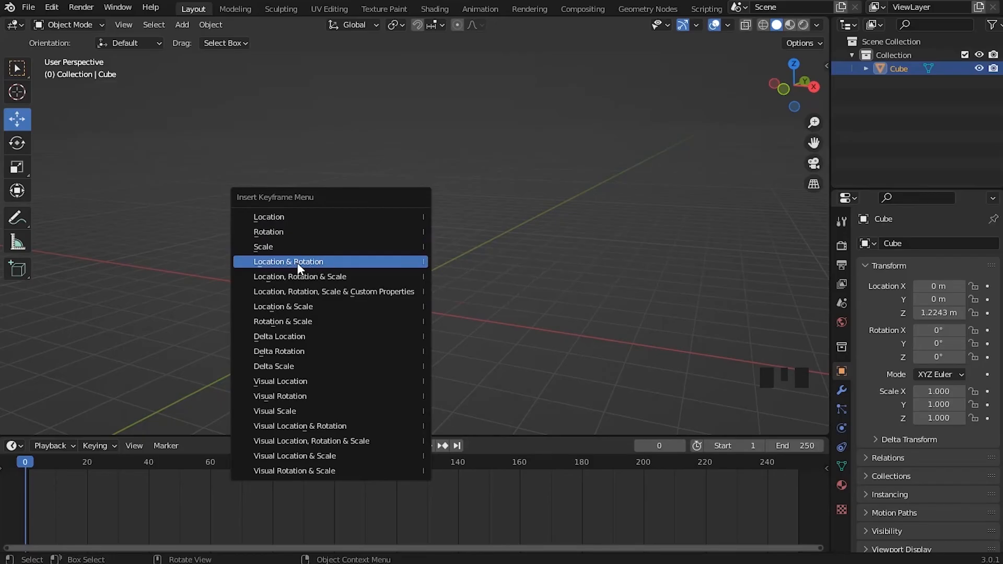
pyautogui.click(326, 259)
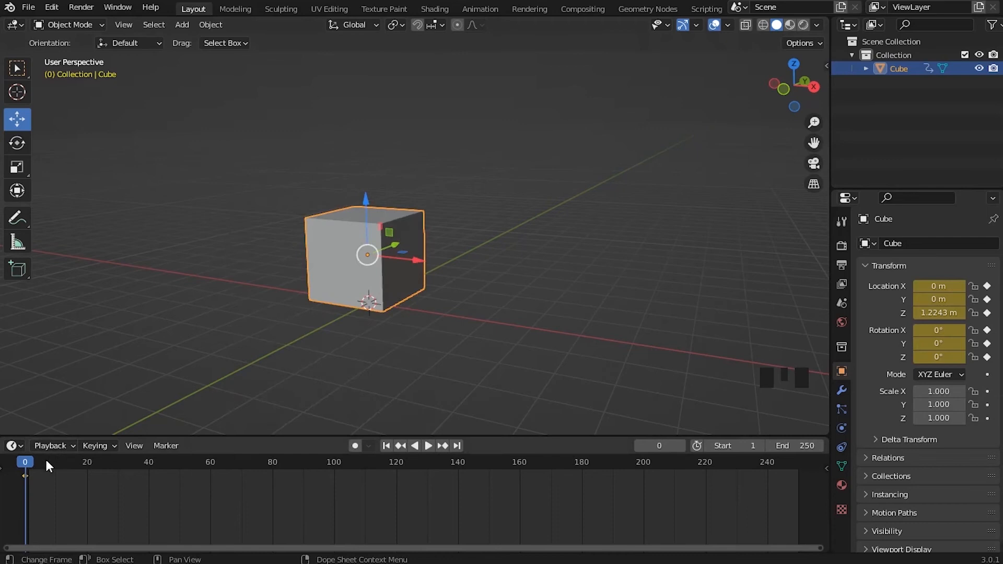
# Go to frame 20 and rotate the cube 180° about the global Y axis.
pyautogui.moveTo(27, 460); pyautogui.dragTo(86, 469)
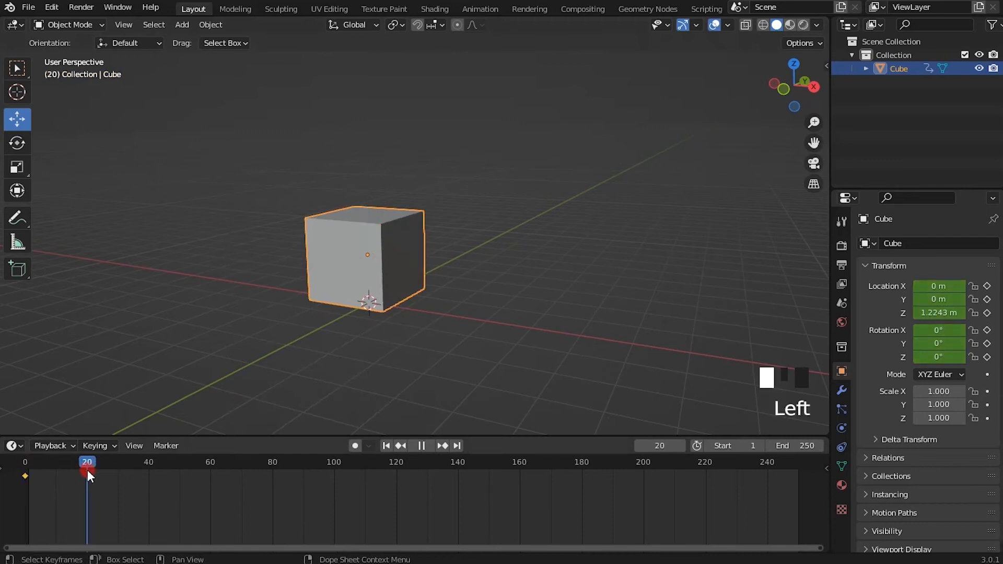
pyautogui.press('r')
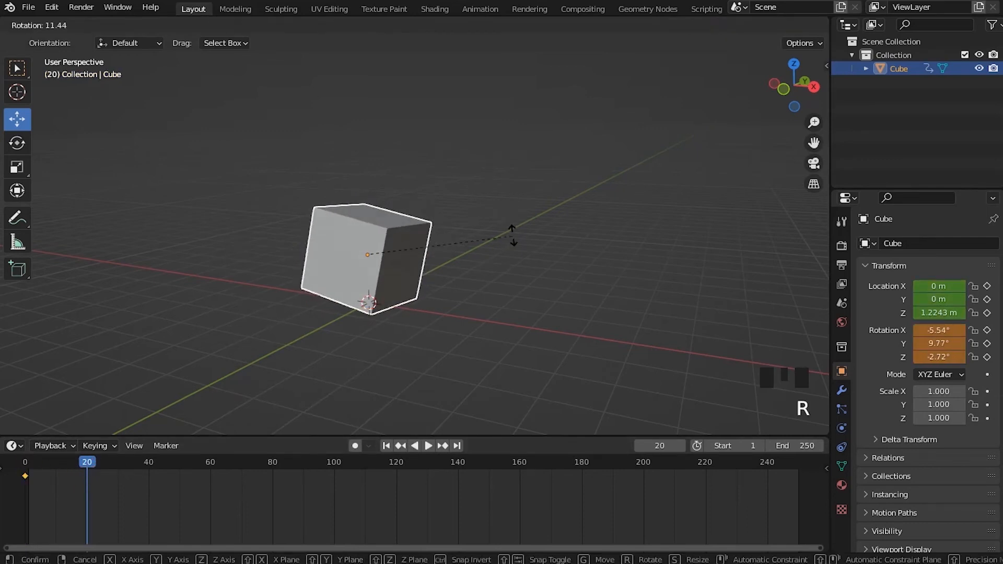
pyautogui.press('y')
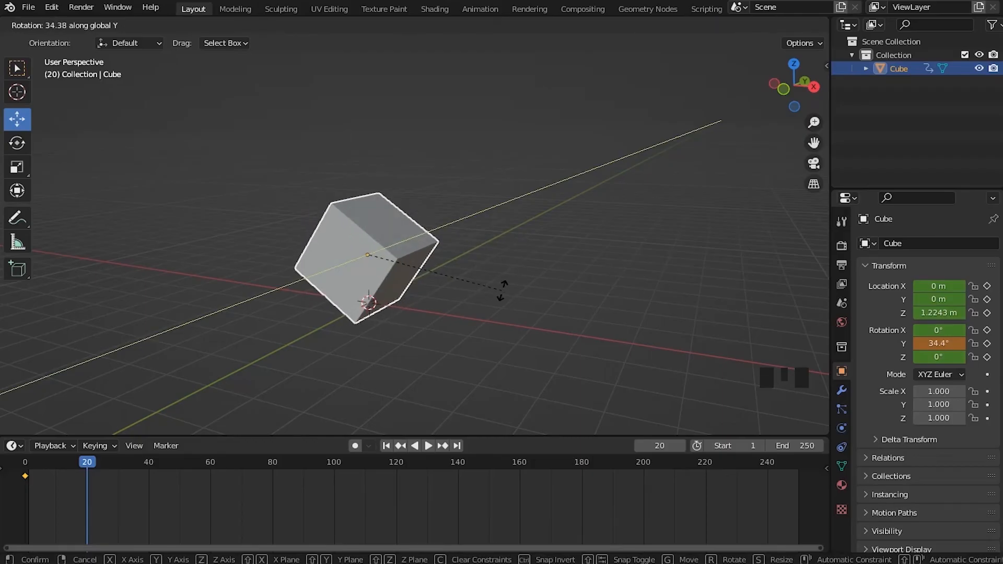
pyautogui.write('180')
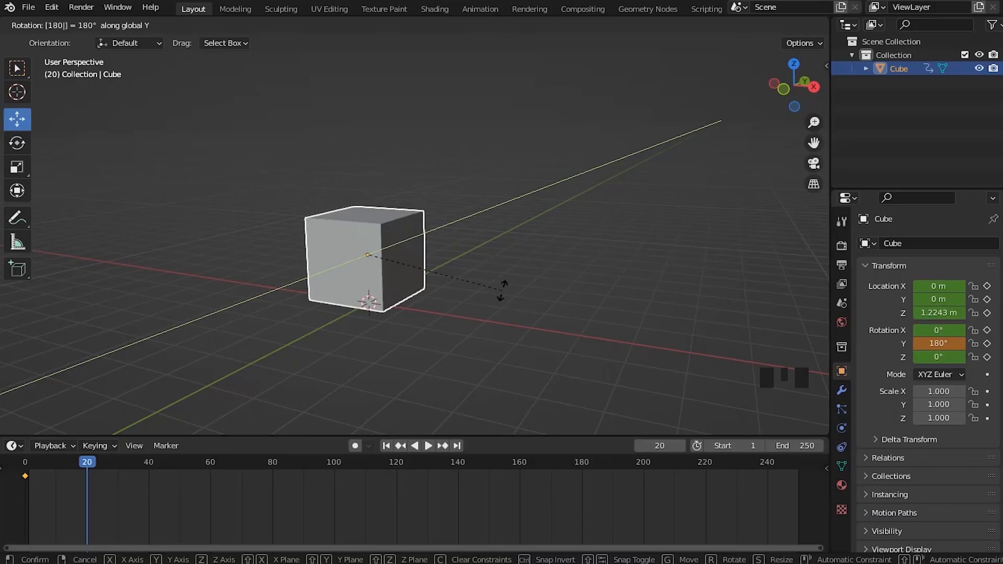
pyautogui.press('Return')
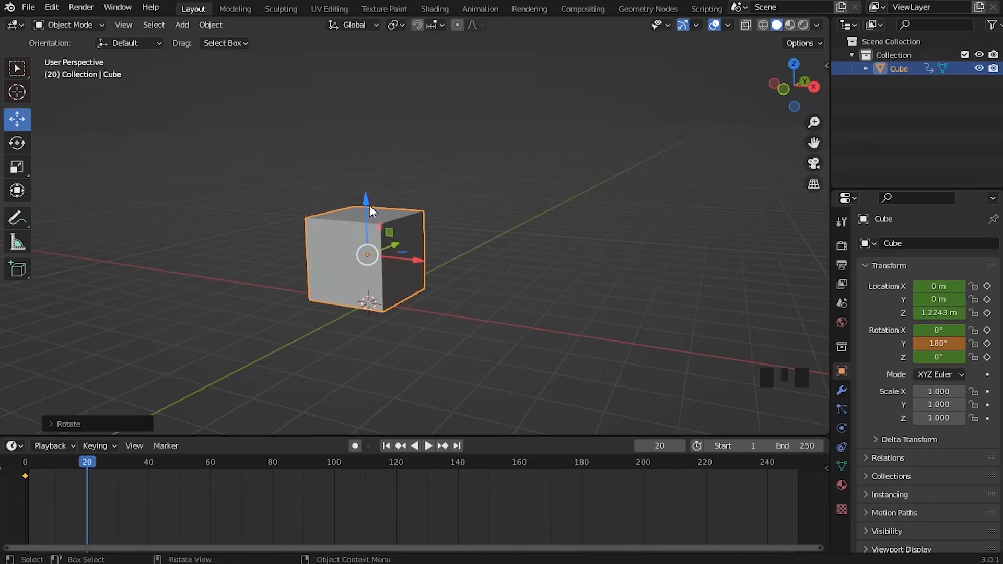
# Raise the cube along Z to about 4.77 m and insert a Location & Rotation keyframe at frame 20.
pyautogui.keyDown('shift'); pyautogui.moveTo(407, 230); pyautogui.dragTo(403, 243, button='middle'); pyautogui.keyUp('shift')
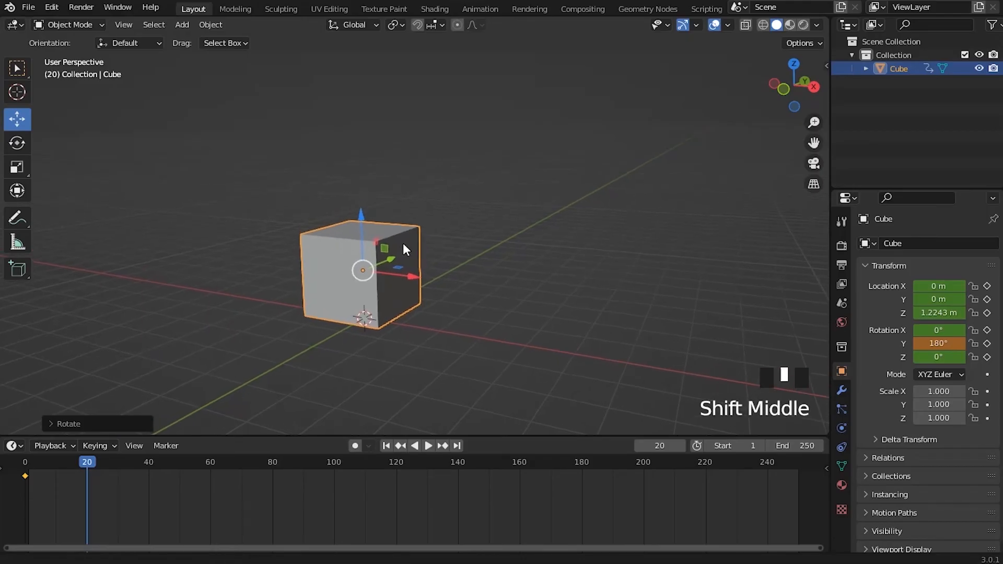
pyautogui.moveTo(362, 215); pyautogui.dragTo(383, 63)
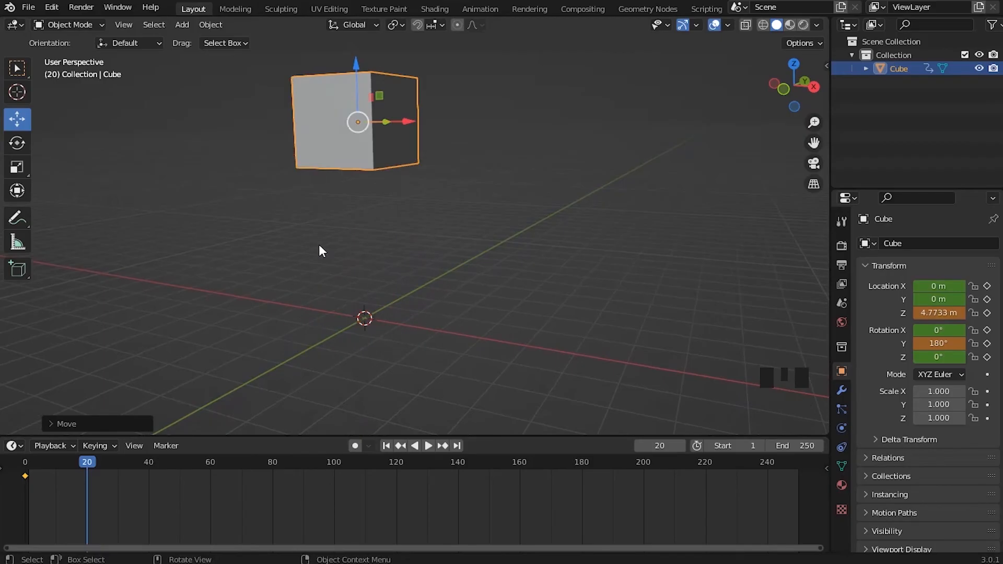
pyautogui.keyDown('shift'); pyautogui.moveTo(359, 269); pyautogui.dragTo(357, 314, button='middle'); pyautogui.keyUp('shift')
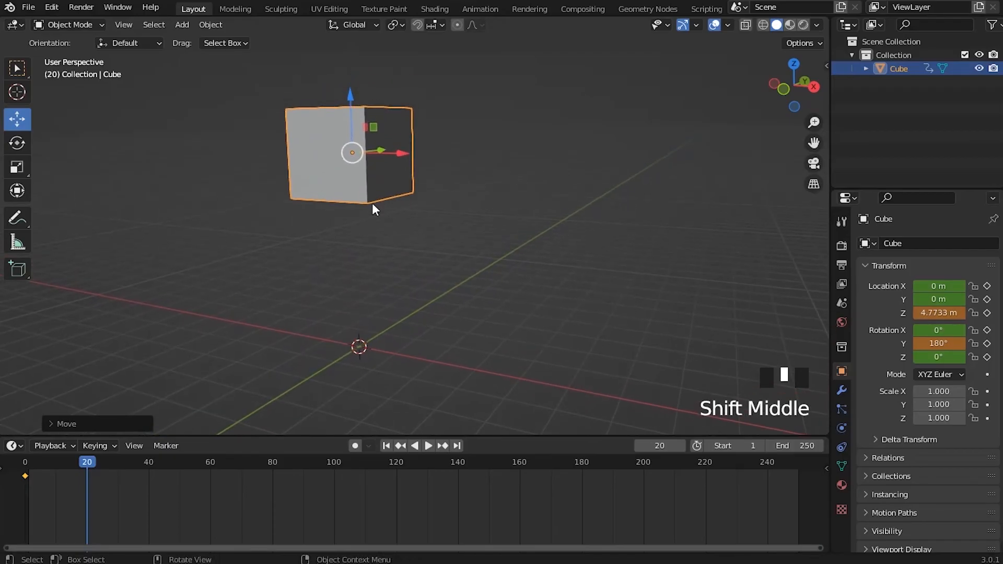
pyautogui.keyDown('shift'); pyautogui.moveTo(368, 125); pyautogui.dragTo(368, 135, button='middle'); pyautogui.keyUp('shift')
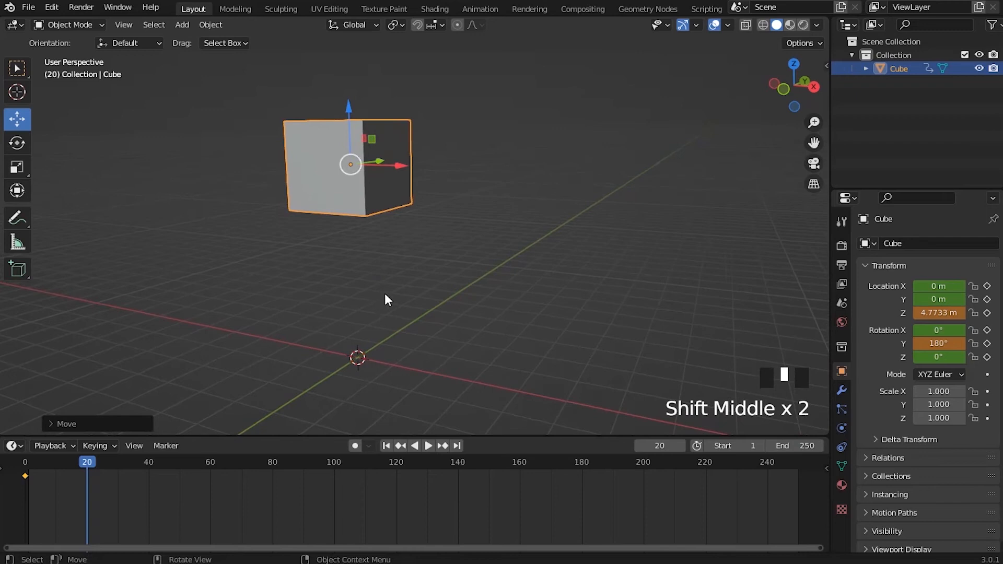
pyautogui.press('i')
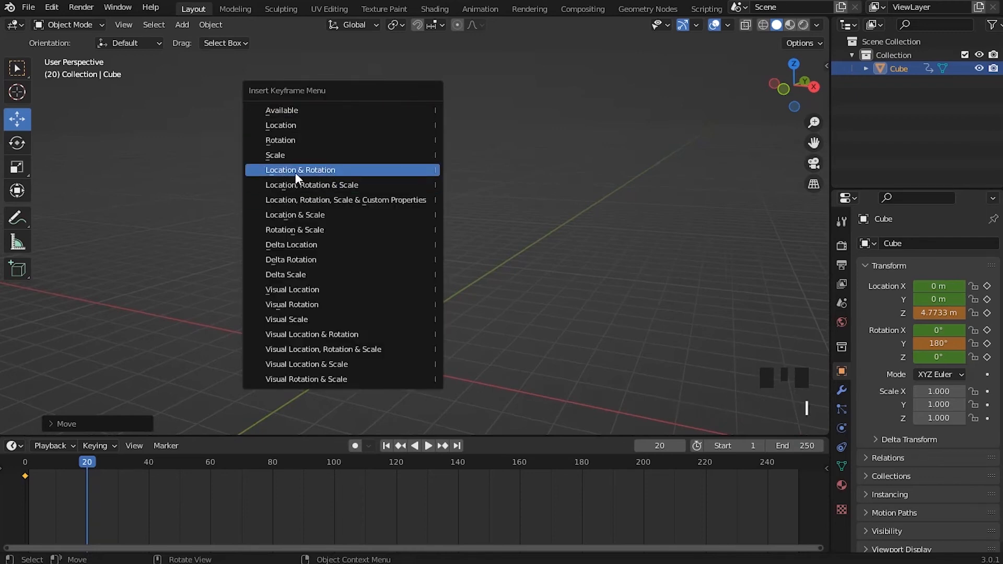
pyautogui.click(343, 169)
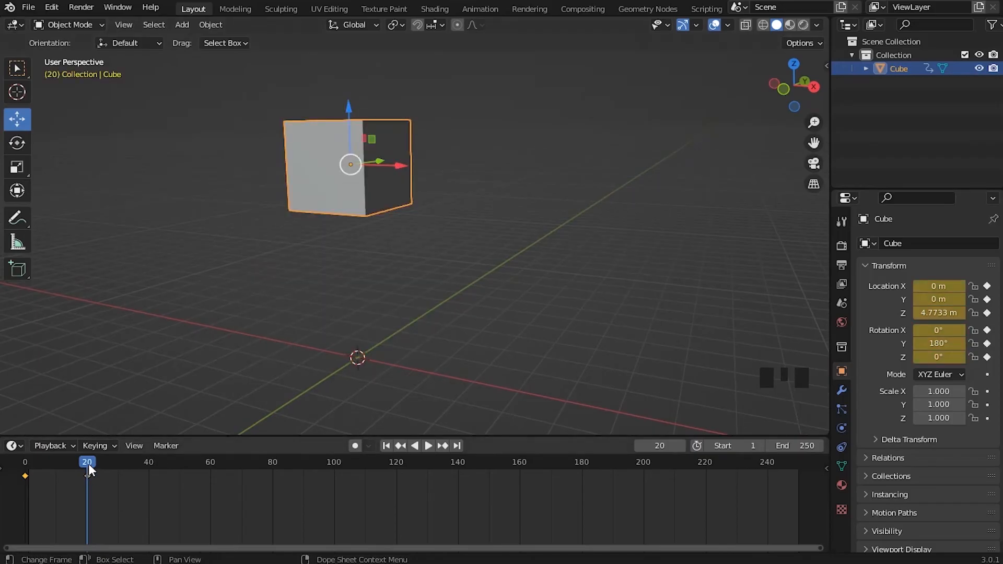
# Scrub to frame 34 and back to frame 20, and insert a Location, Rotation & Scale keyframe for the cube there.
pyautogui.moveTo(89, 462); pyautogui.dragTo(131, 478)
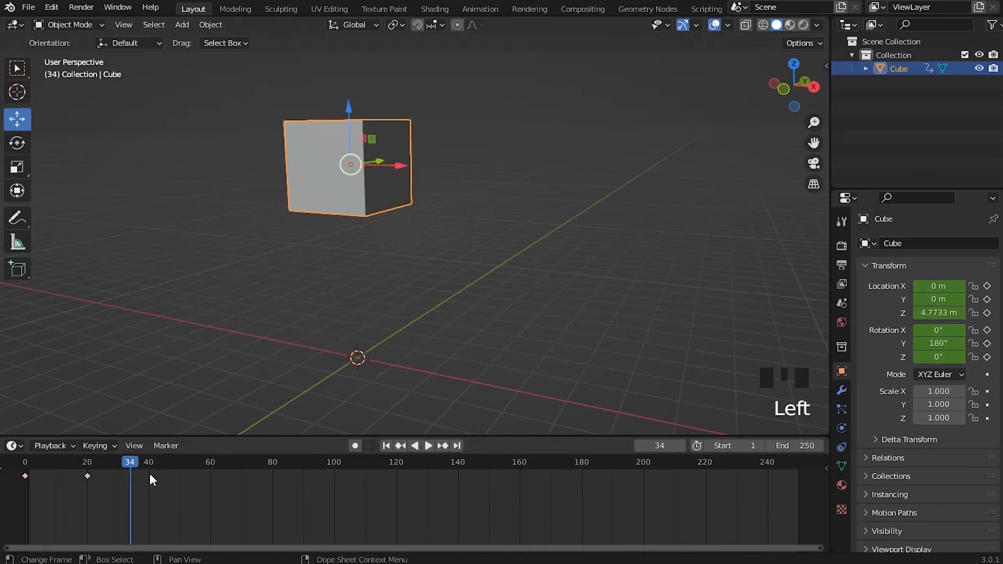
pyautogui.moveTo(129, 462); pyautogui.dragTo(87, 471)
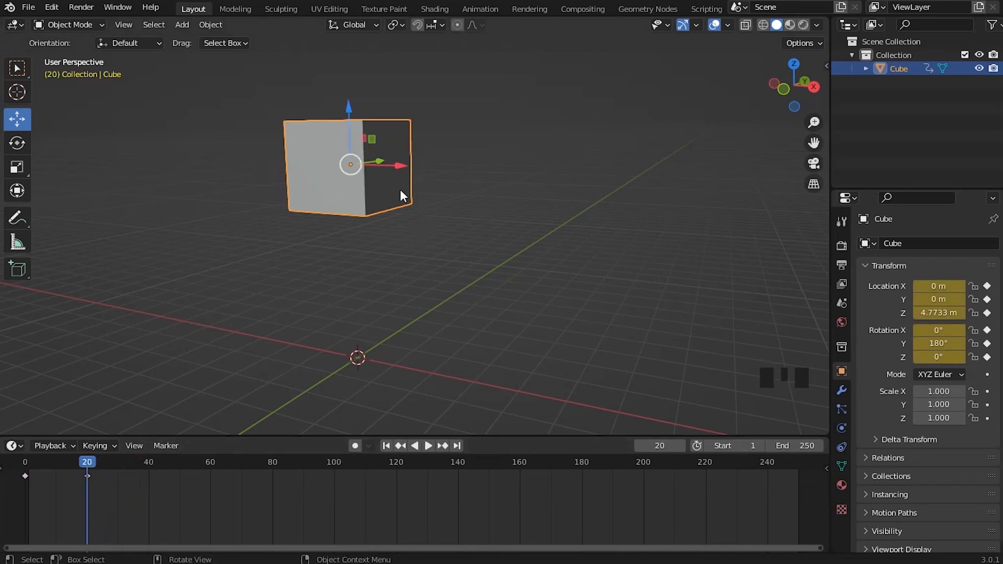
pyautogui.press('i')
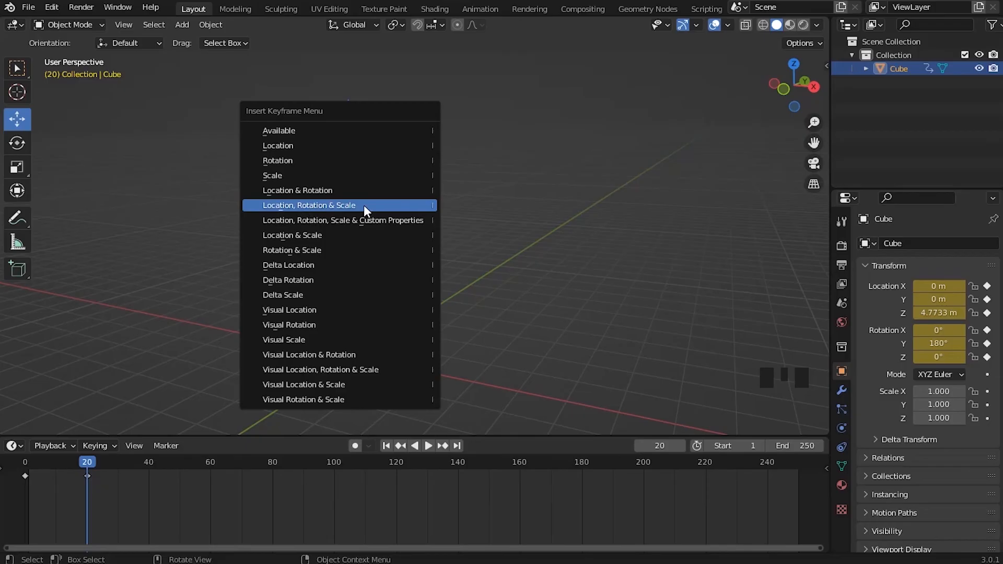
pyautogui.click(315, 205)
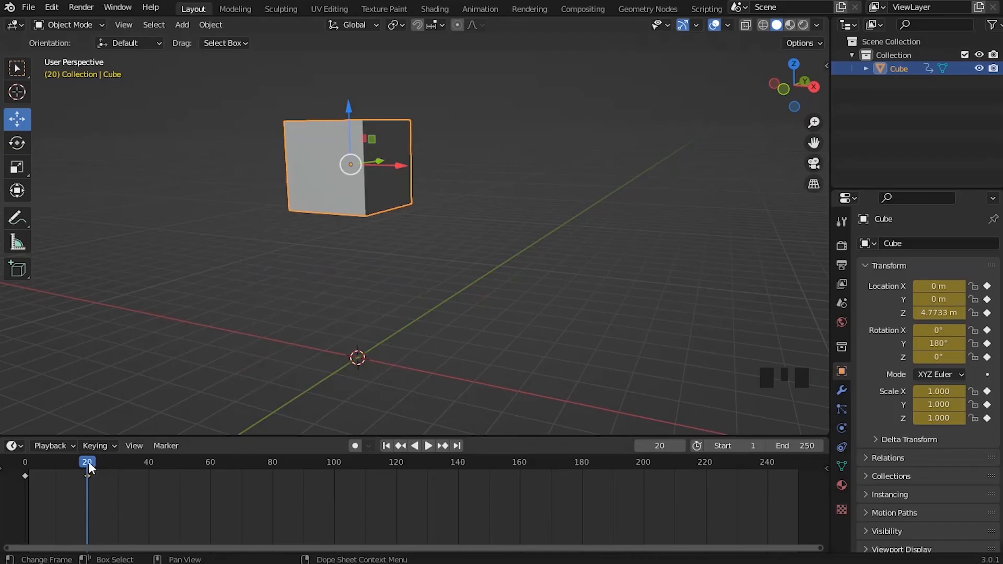
# Go to frame 40 and move the cube along the X axis to about 7.65 m.
pyautogui.moveTo(87, 466); pyautogui.dragTo(150, 469)
pyautogui.scroll(-2, 380, 239)
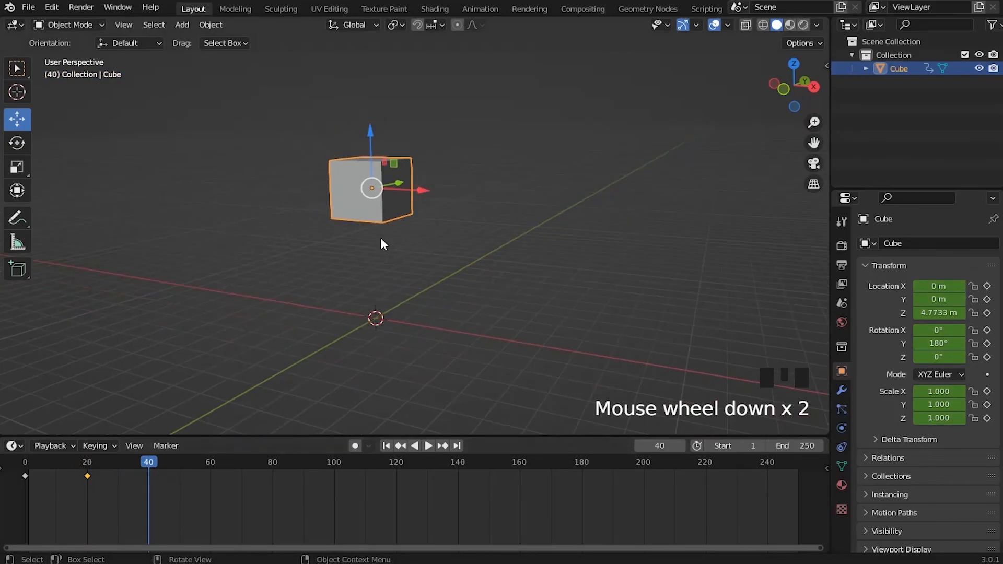
pyautogui.keyDown('shift'); pyautogui.moveTo(390, 234); pyautogui.dragTo(345, 220, button='middle'); pyautogui.keyUp('shift')
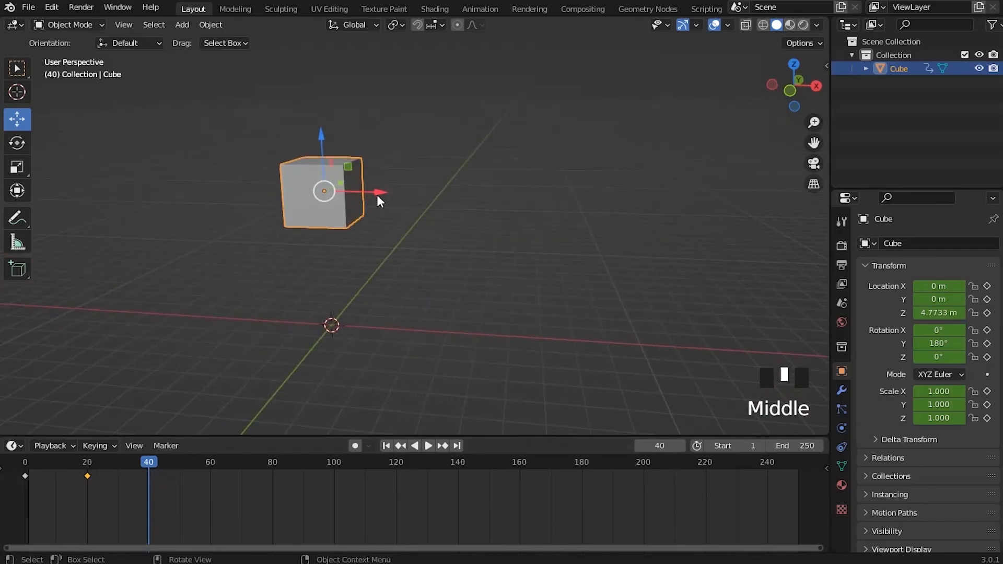
pyautogui.moveTo(378, 192); pyautogui.dragTo(626, 207)
pyautogui.keyDown('shift'); pyautogui.moveTo(618, 224); pyautogui.dragTo(492, 243, button='middle'); pyautogui.keyUp('shift')
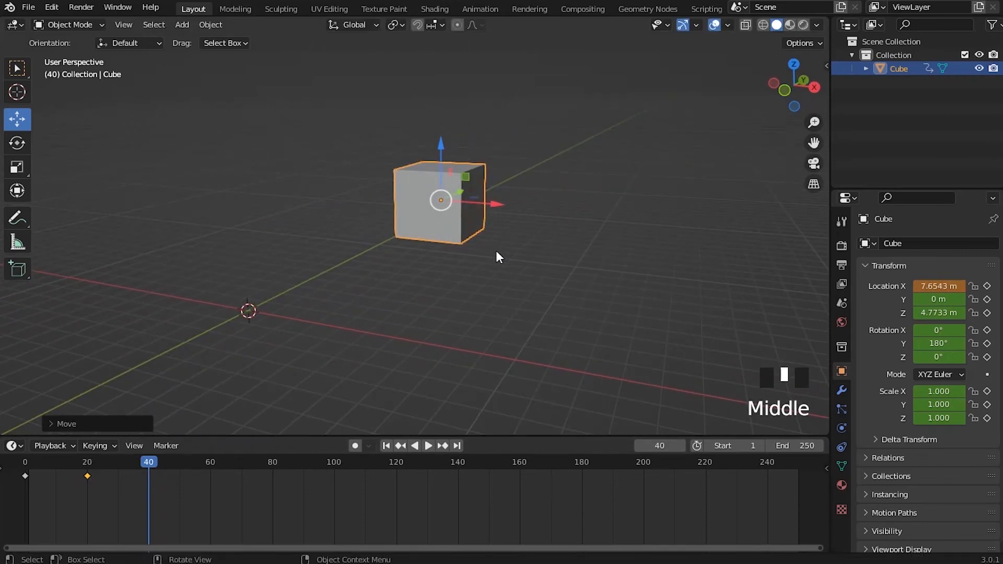
# Rotate the cube 360° about the global Z axis and scale it down uniformly to about 0.159.
pyautogui.press('r')
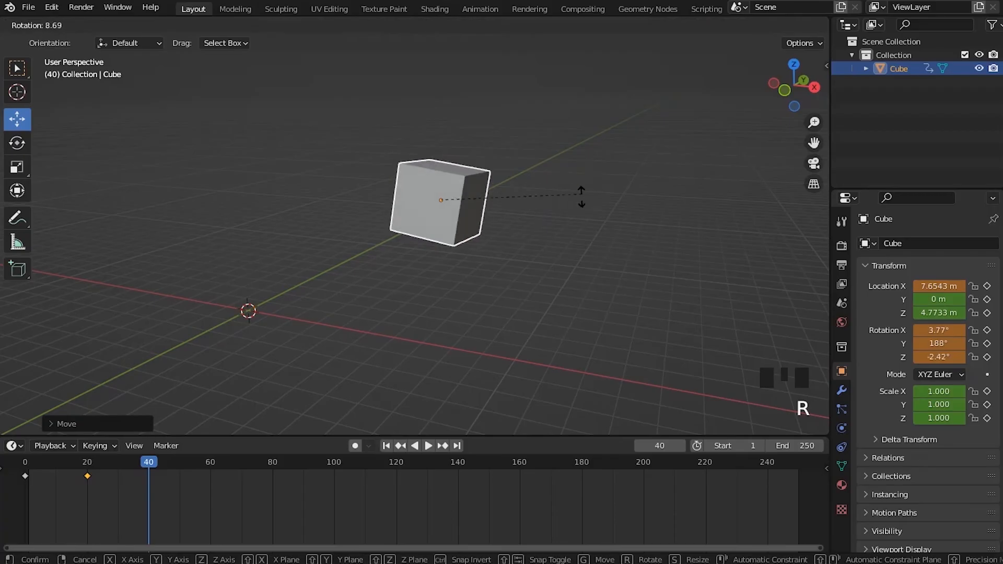
pyautogui.press('z')
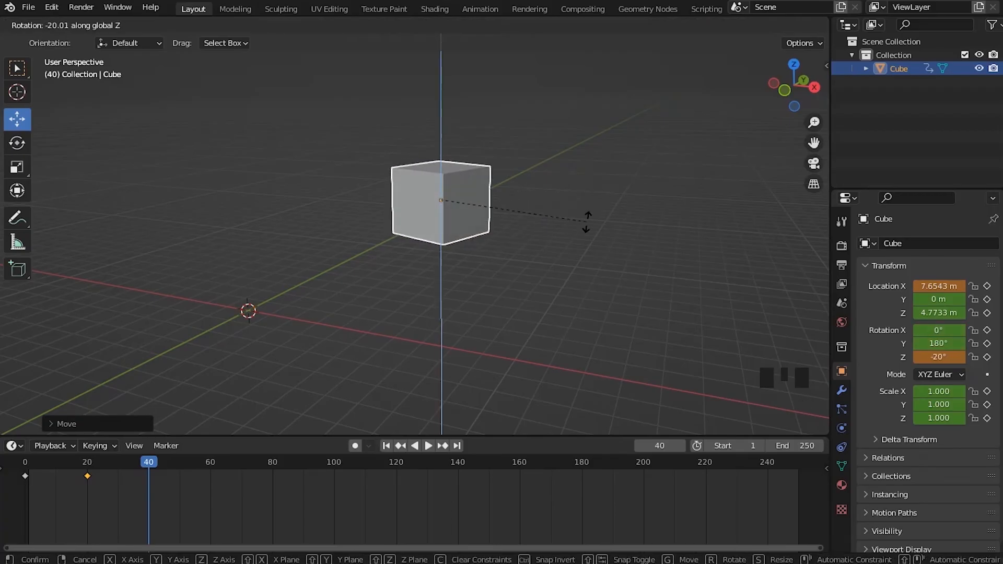
pyautogui.write('360')
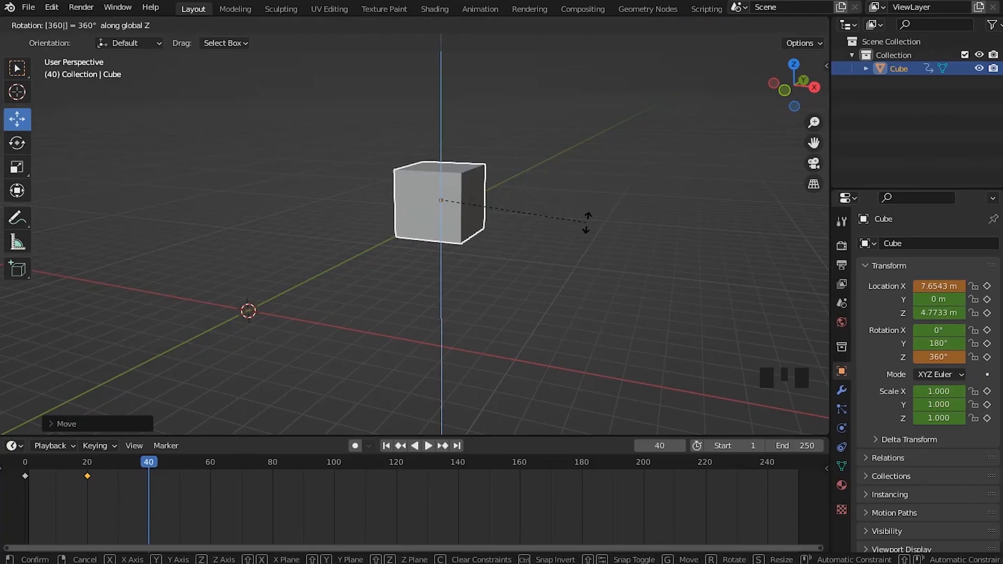
pyautogui.press('Return')
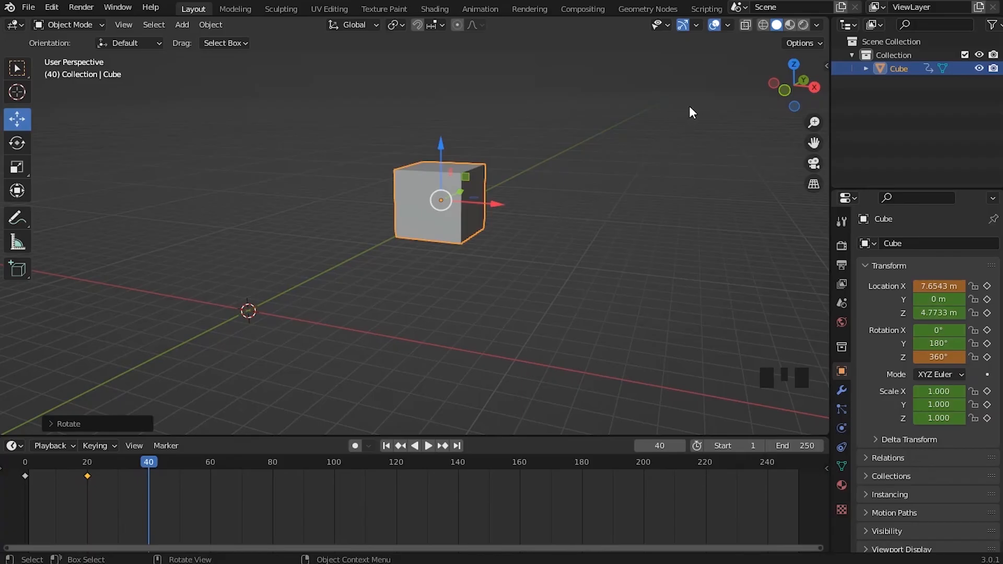
pyautogui.press('s')
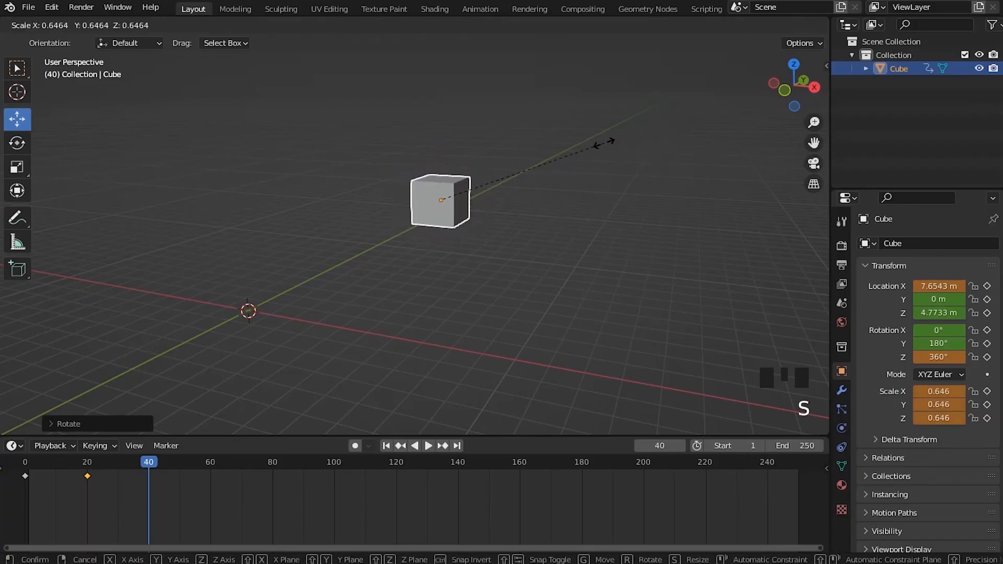
pyautogui.click(477, 180)
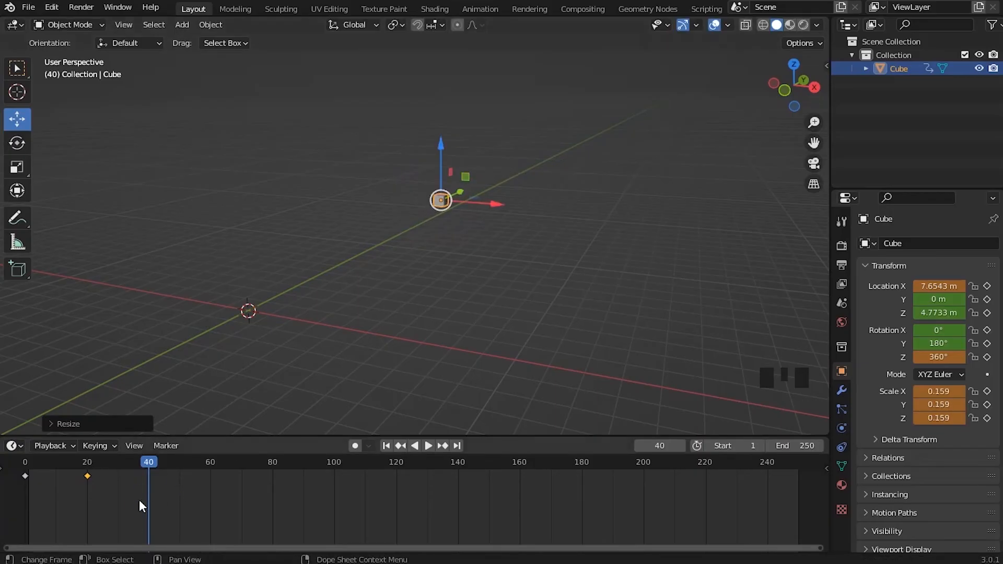
# Insert a Location, Rotation & Scale keyframe for the cube at frame 40 and return to frame 0.
pyautogui.press('i')
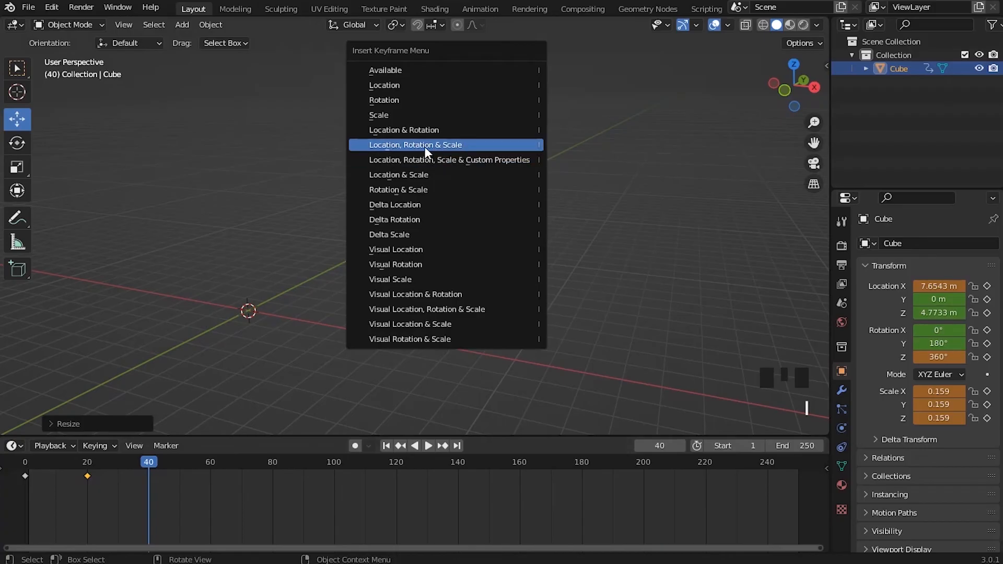
pyautogui.click(454, 145)
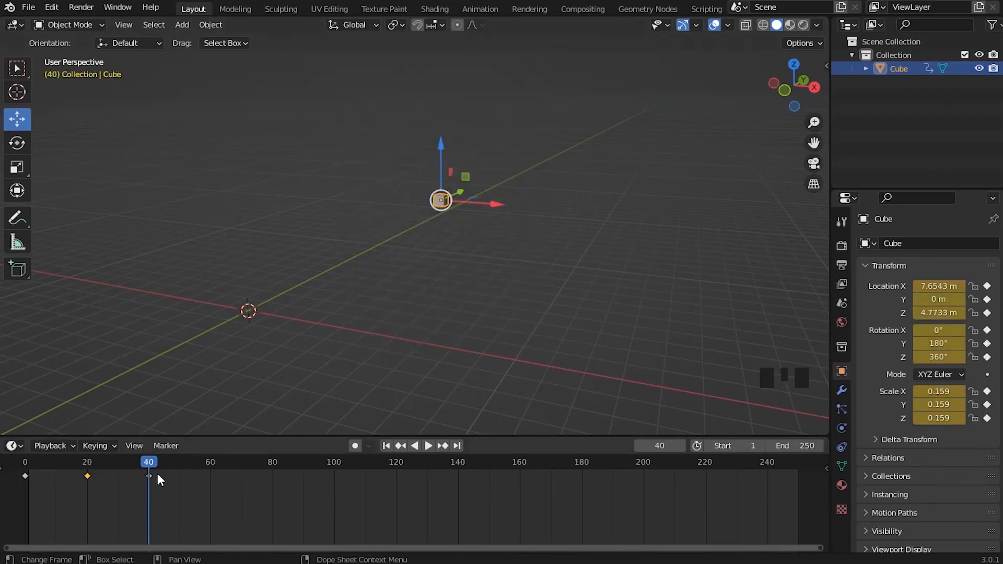
pyautogui.moveTo(149, 464); pyautogui.dragTo(21, 479)
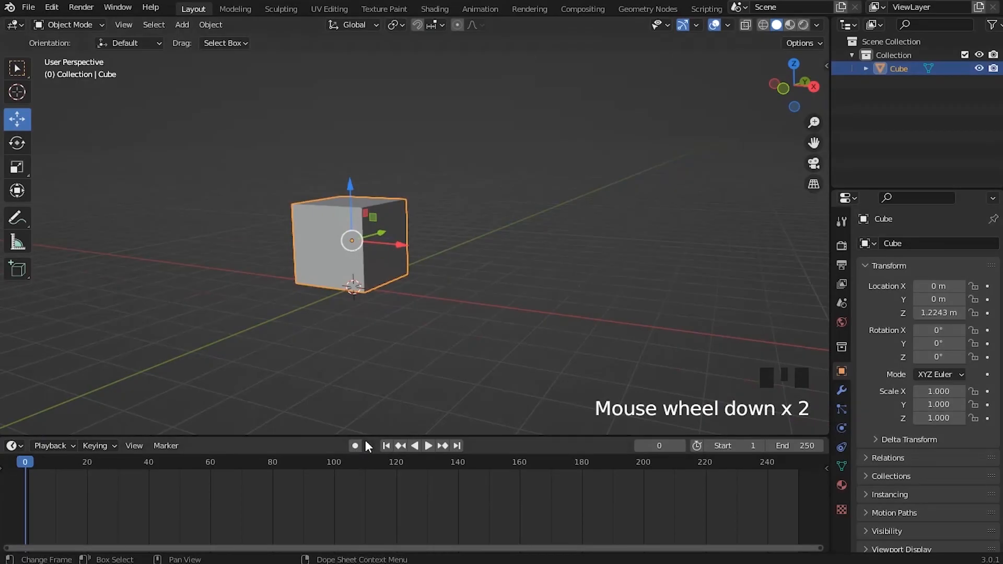
# Insert a Location, Rotation & Scale keyframe for the unanimated cube at frame 0.
pyautogui.keyDown('shift'); pyautogui.moveTo(381, 273); pyautogui.dragTo(388, 298, button='middle'); pyautogui.keyUp('shift')
pyautogui.moveTo(398, 293); pyautogui.dragTo(468, 300, button='middle')
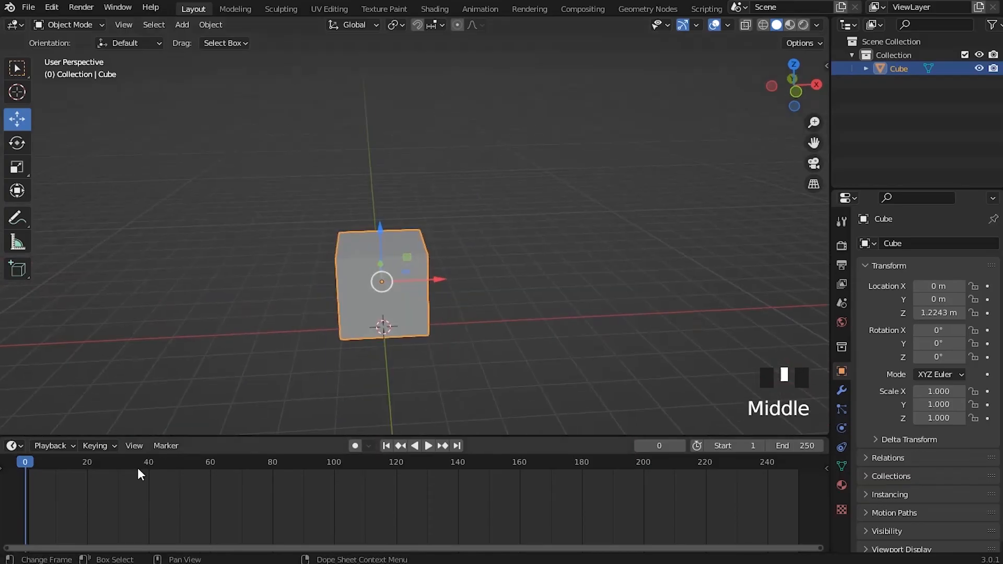
pyautogui.moveTo(366, 309); pyautogui.dragTo(269, 308, button='middle')
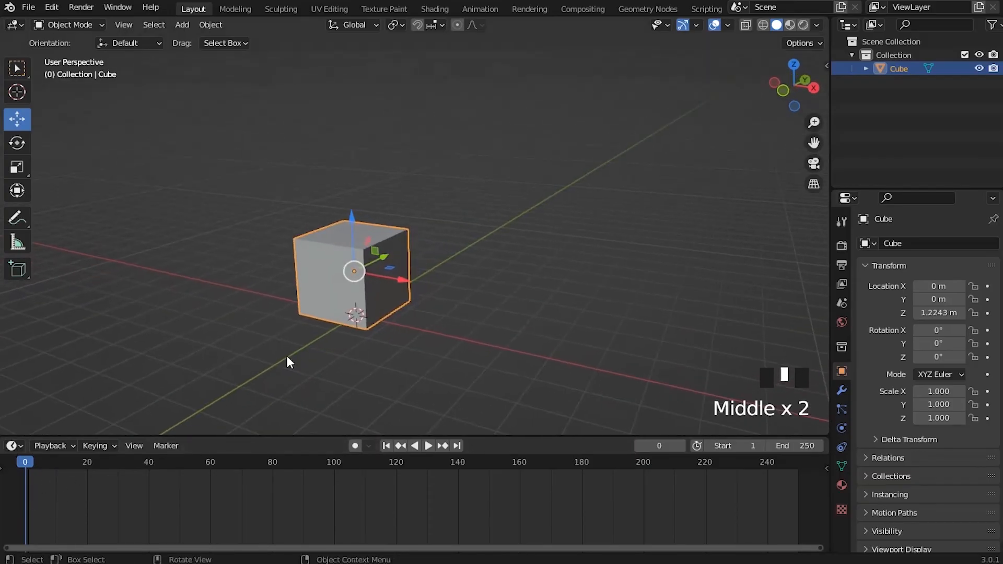
pyautogui.keyDown('shift'); pyautogui.moveTo(418, 322); pyautogui.dragTo(413, 298, button='middle'); pyautogui.keyUp('shift')
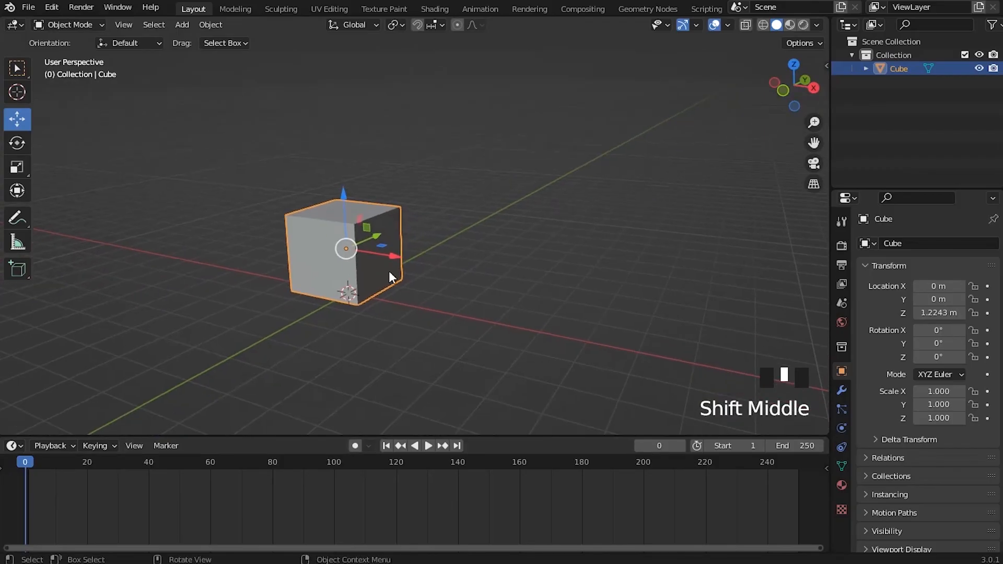
pyautogui.press('i')
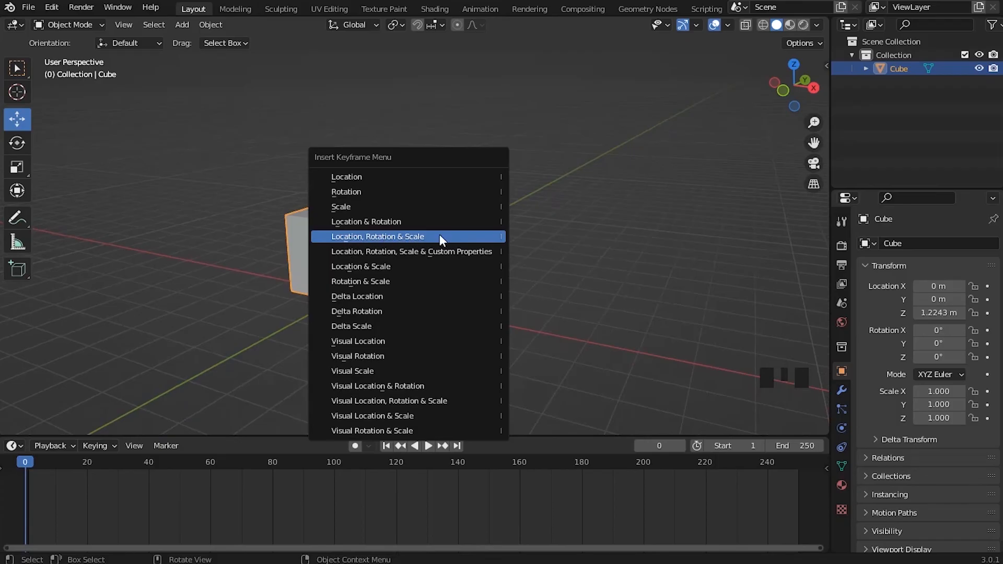
pyautogui.click(381, 235)
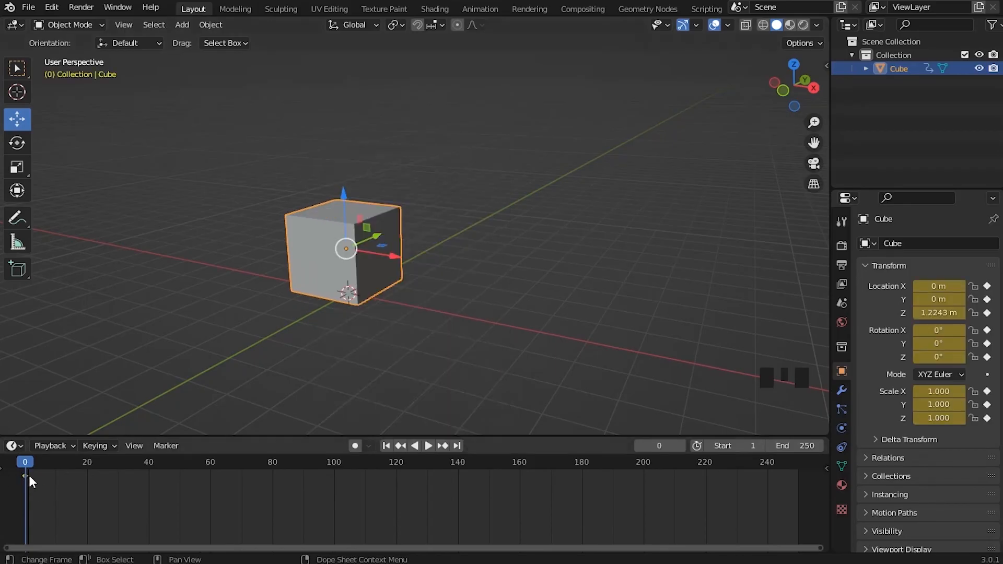
# Enable auto keying, go to frame 20 and rotate the cube 180° about the global Y axis.
pyautogui.click(355, 447)
pyautogui.moveTo(28, 460); pyautogui.dragTo(87, 467)
pyautogui.scroll(-2, 332, 295)
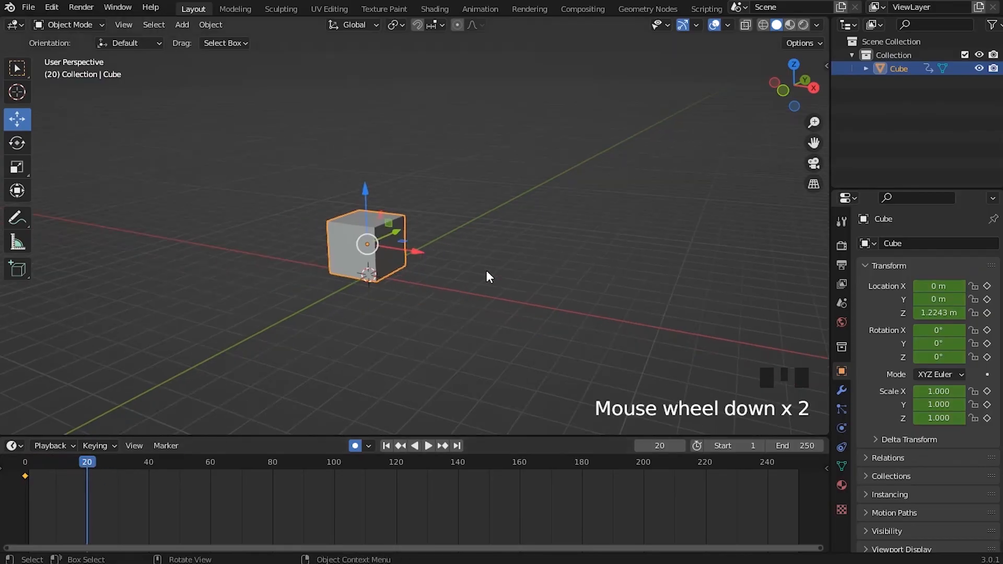
pyautogui.press('r')
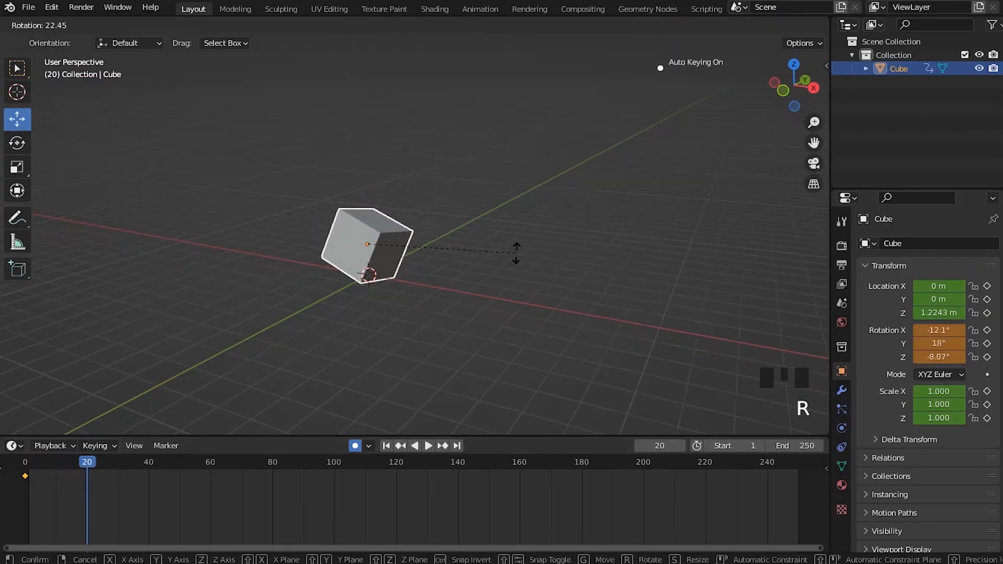
pyautogui.press('y')
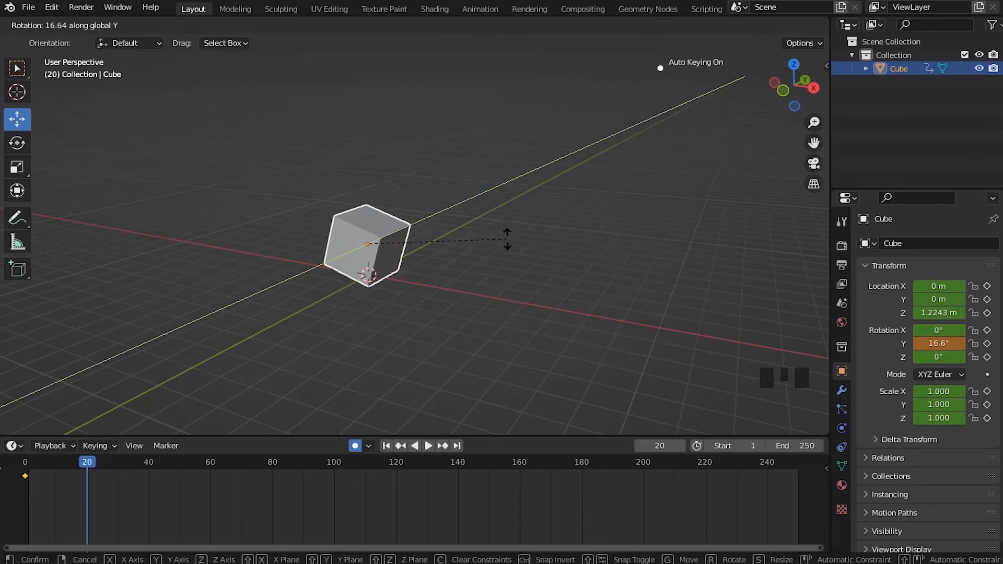
pyautogui.write('180')
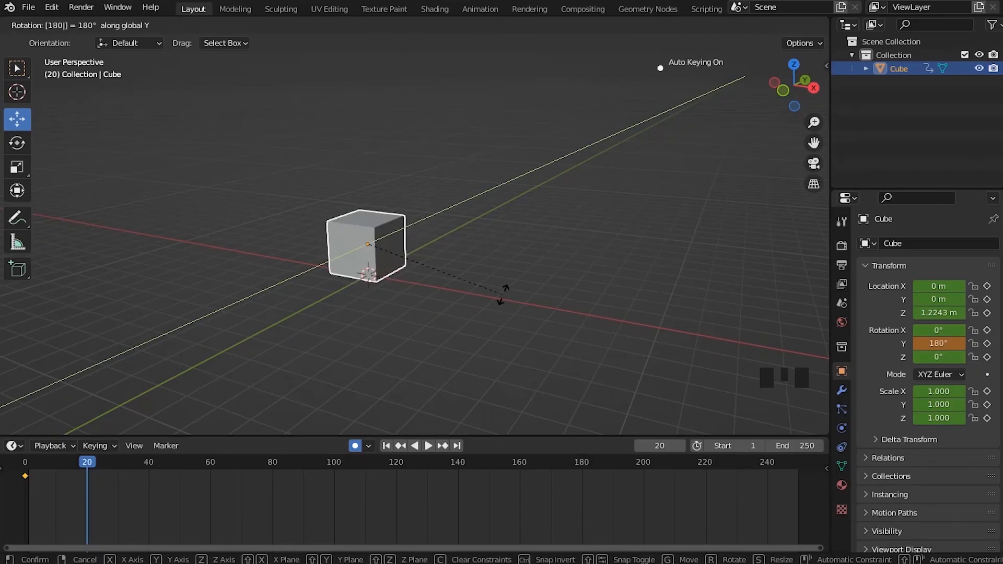
pyautogui.press('Return')
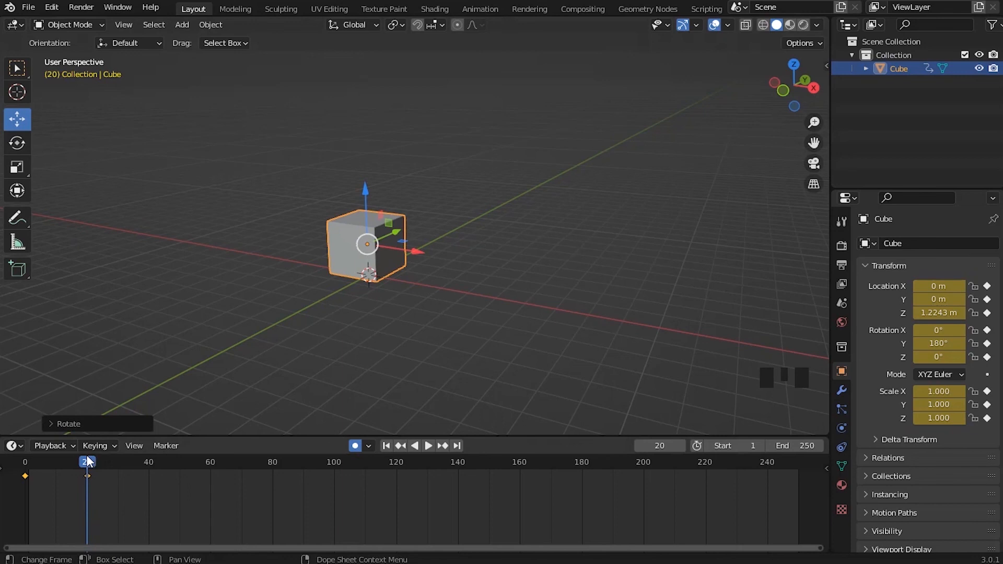
# Play the cube's rotation animation from frame 0 and stop it.
pyautogui.moveTo(88, 461); pyautogui.dragTo(23, 465)
pyautogui.click(429, 446)
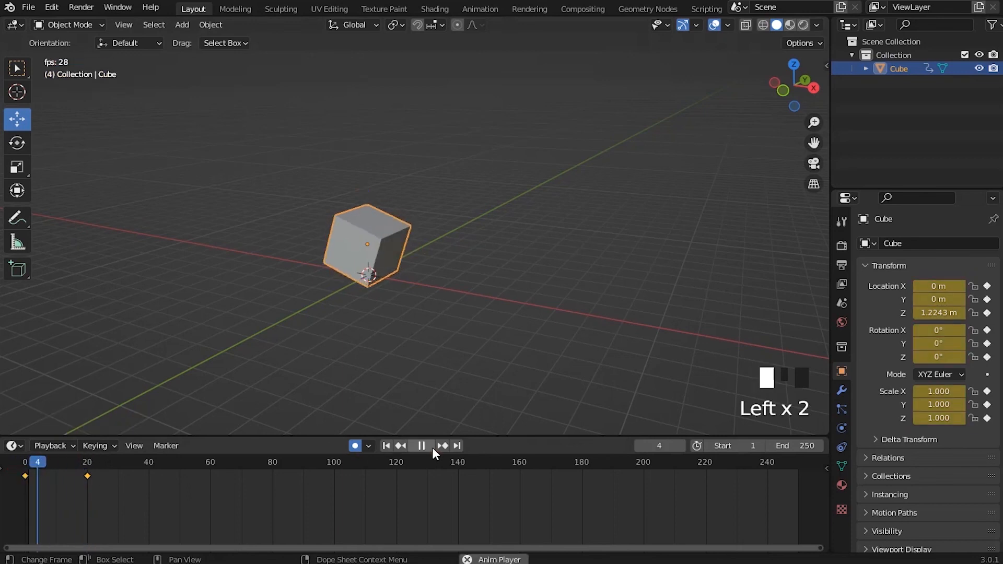
pyautogui.click(429, 446)
# At frame 20, raise the cube along Z to about 5.93 m and play the animation from frame 0.
pyautogui.moveTo(112, 459); pyautogui.dragTo(86, 470)
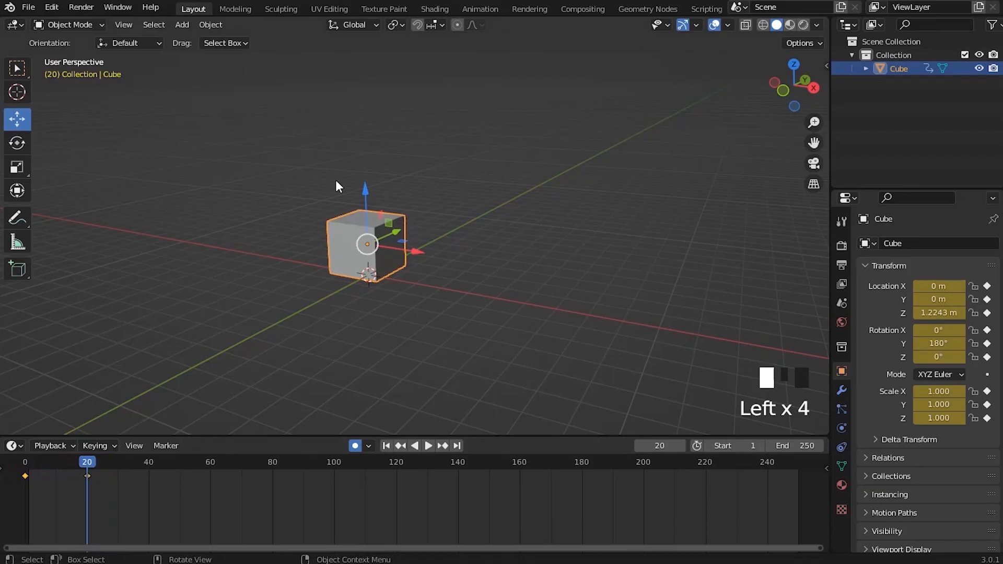
pyautogui.moveTo(366, 191); pyautogui.dragTo(377, 60)
pyautogui.click(18, 466)
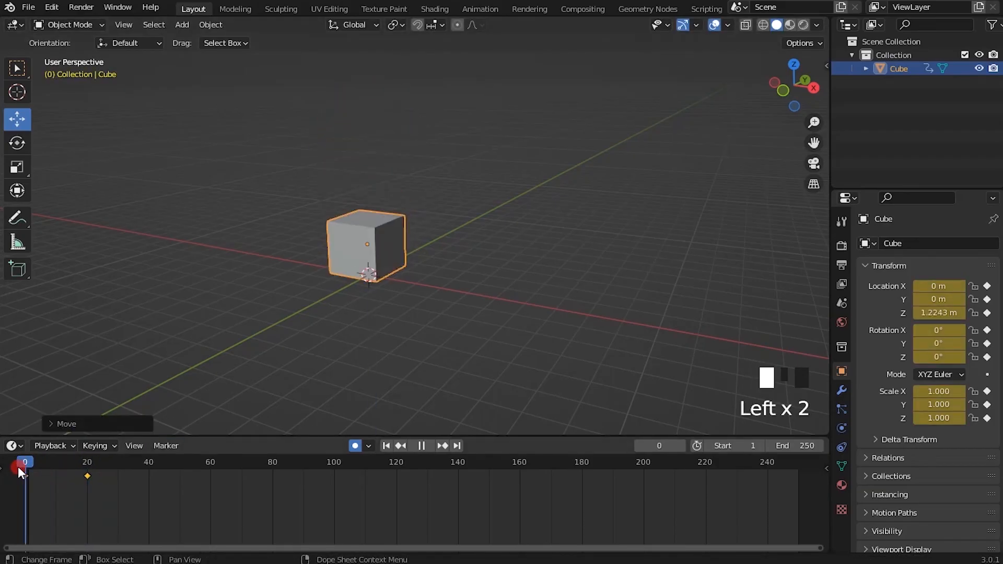
pyautogui.press('space')
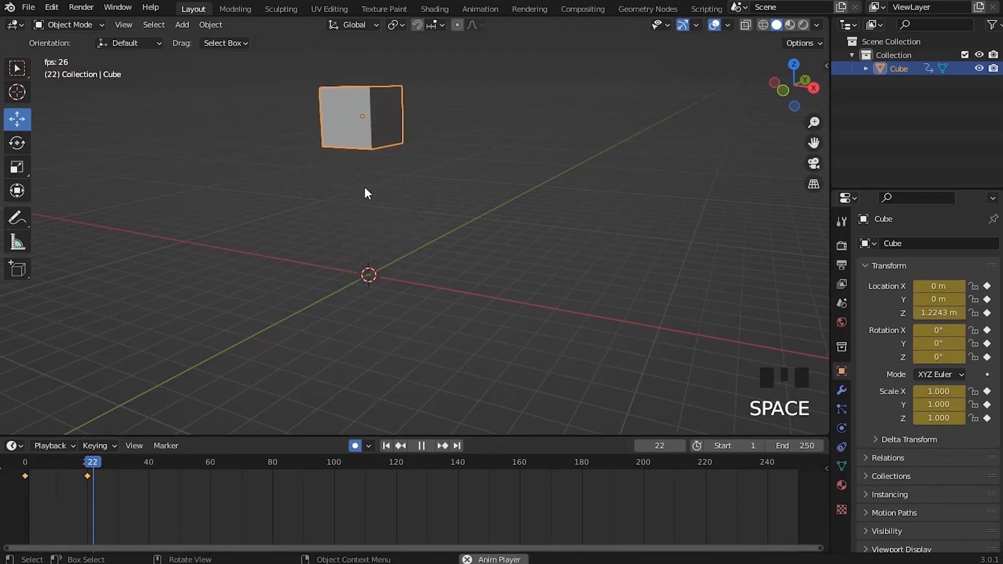
pyautogui.press('space')
pyautogui.moveTo(134, 461); pyautogui.dragTo(17, 475)
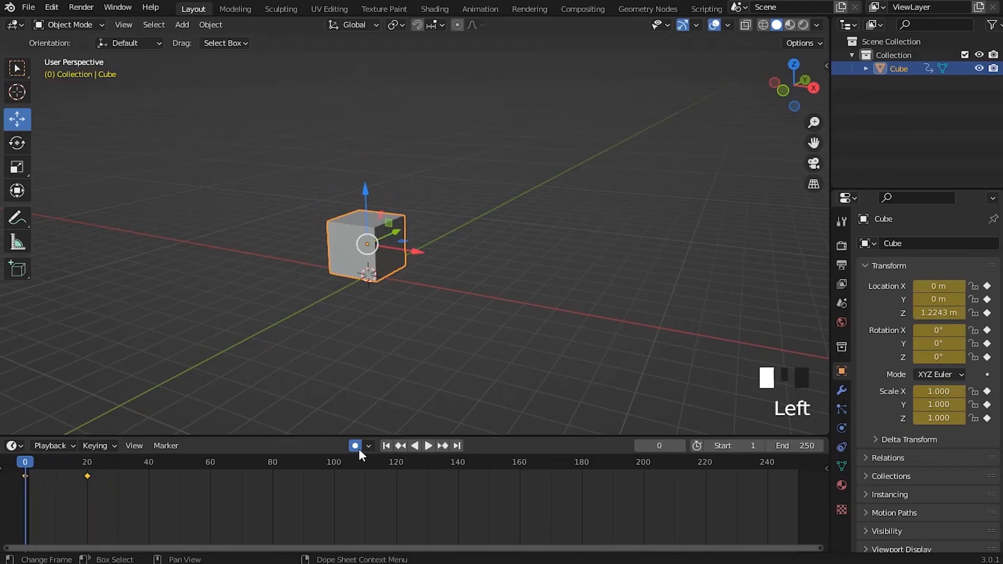
# At frame 40, lower the cube along Z to about -6.69 m and play the animation from frame 0.
pyautogui.moveTo(23, 473); pyautogui.dragTo(149, 471)
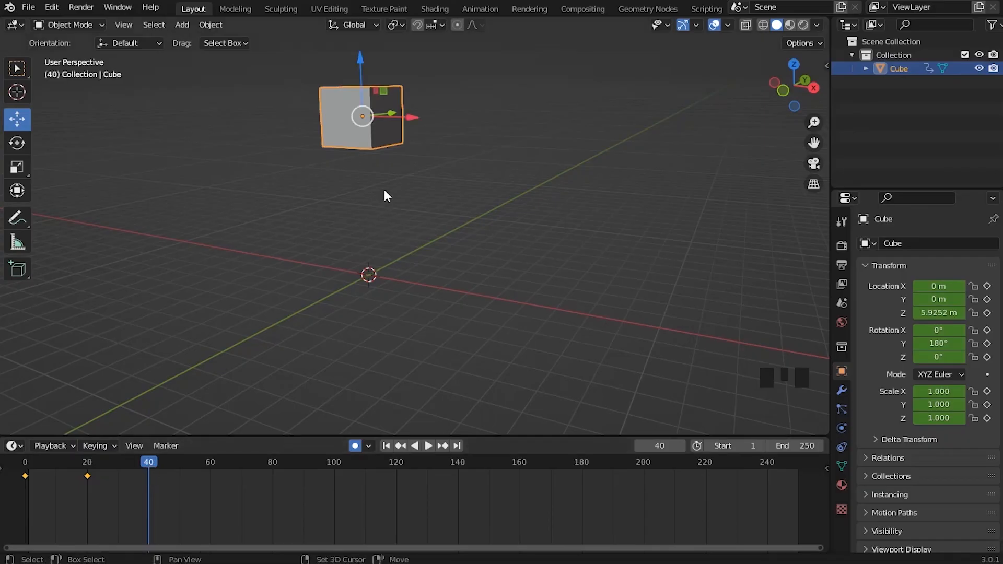
pyautogui.keyDown('shift'); pyautogui.moveTo(384, 189); pyautogui.dragTo(382, 190, button='middle'); pyautogui.keyUp('shift')
pyautogui.moveTo(360, 60); pyautogui.dragTo(157, 501)
pyautogui.moveTo(148, 465); pyautogui.dragTo(18, 476)
pyautogui.press('space')
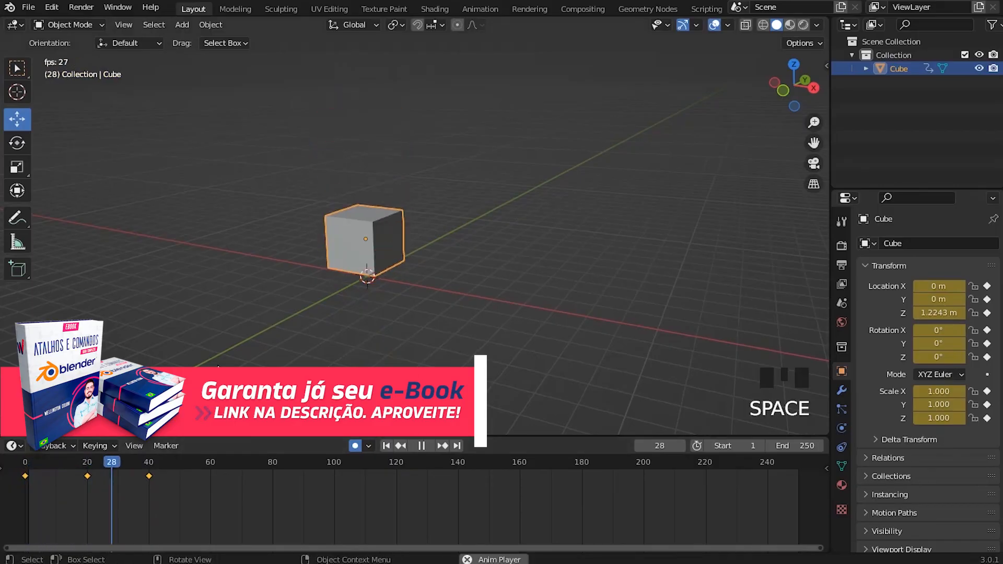
pyautogui.press('space')
# Return to frame 40, scale the cube up uniformly to about 2.156 and play the animation from frame 0.
pyautogui.click(154, 465)
pyautogui.moveTo(153, 466); pyautogui.dragTo(149, 467)
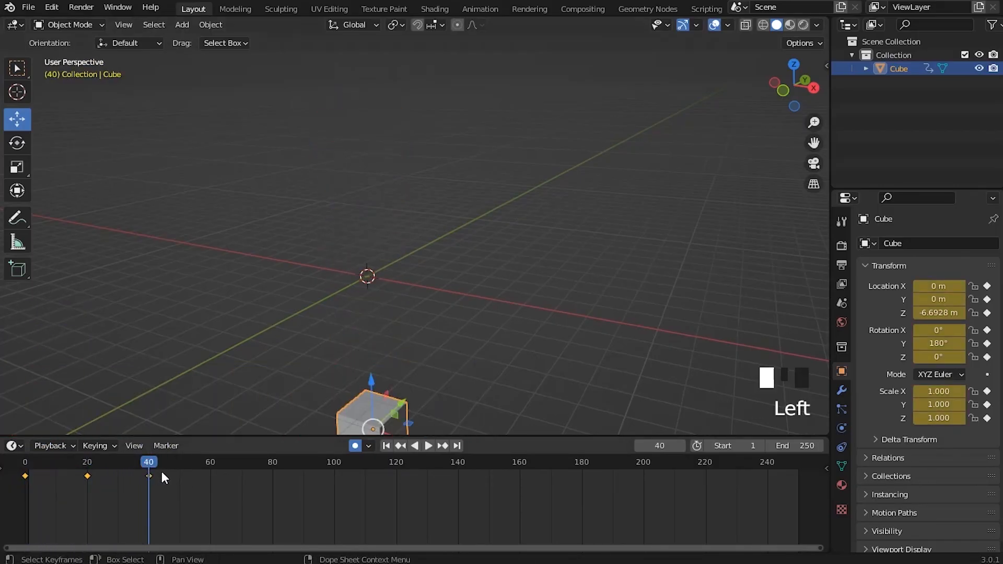
pyautogui.keyDown('shift'); pyautogui.moveTo(457, 269); pyautogui.dragTo(450, 264, button='middle'); pyautogui.keyUp('shift')
pyautogui.press('s')
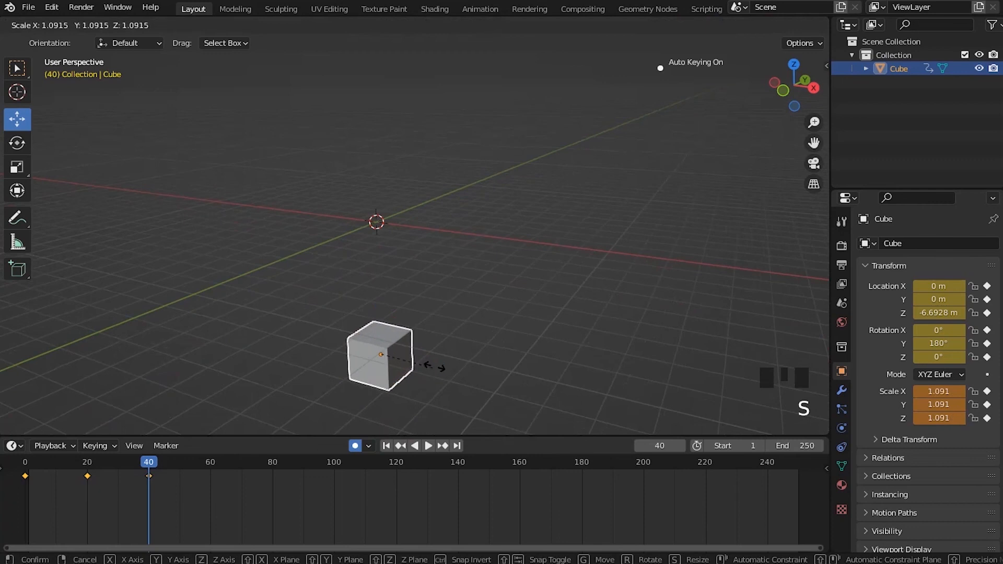
pyautogui.click(472, 362)
pyautogui.moveTo(144, 463); pyautogui.dragTo(24, 475)
pyautogui.click(422, 446)
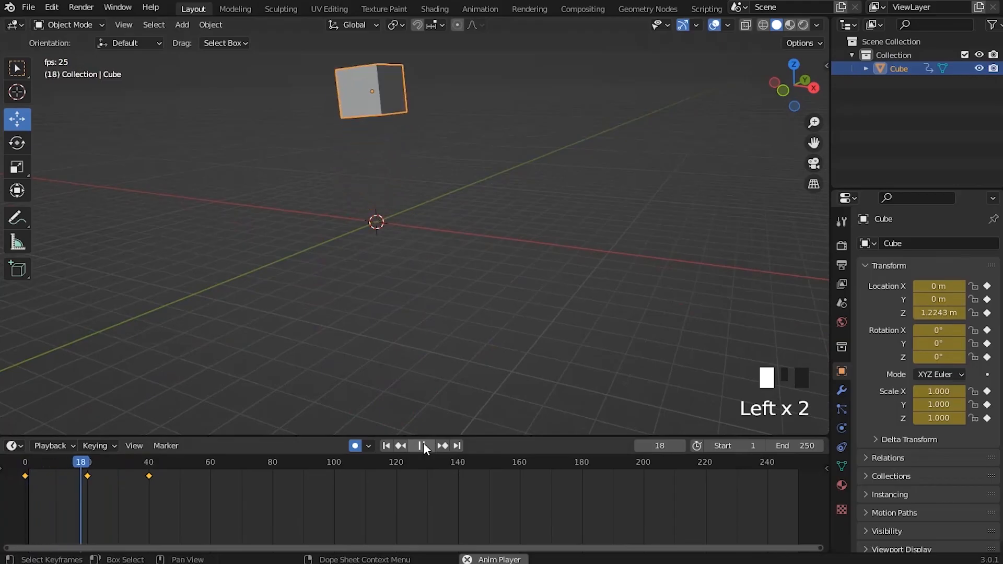
pyautogui.click(423, 445)
# Go to frame 60 and rotate the cube 540° about the global Z axis.
pyautogui.moveTo(169, 463); pyautogui.dragTo(211, 462)
pyautogui.keyDown('shift'); pyautogui.moveTo(467, 299); pyautogui.dragTo(593, 235, button='middle'); pyautogui.keyUp('shift')
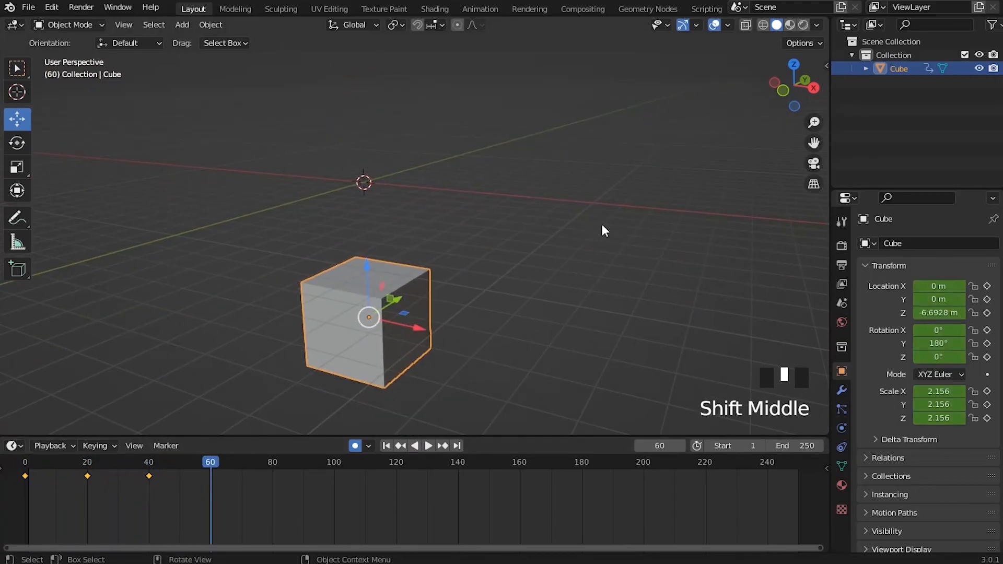
pyautogui.press('r')
pyautogui.press('z')
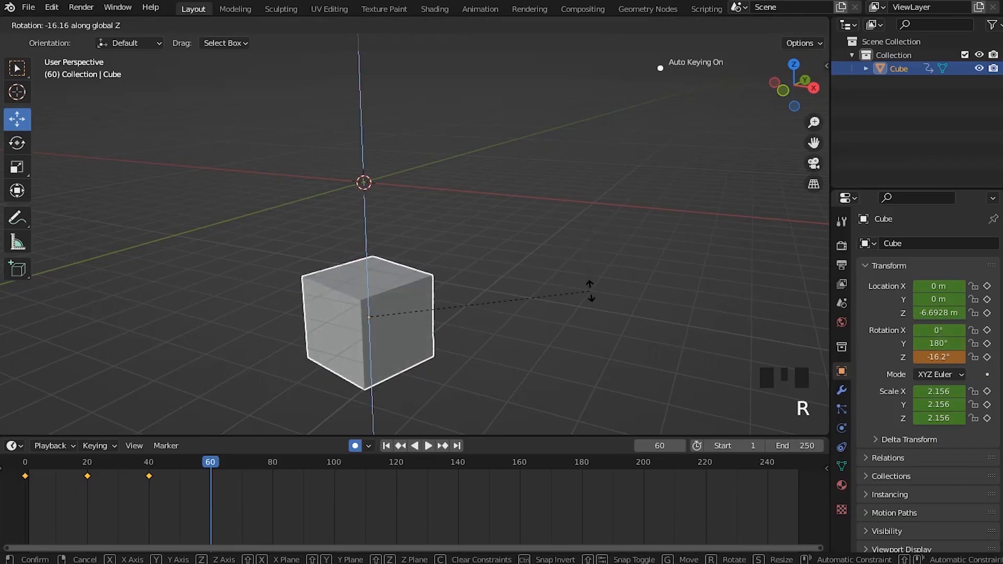
pyautogui.write('540')
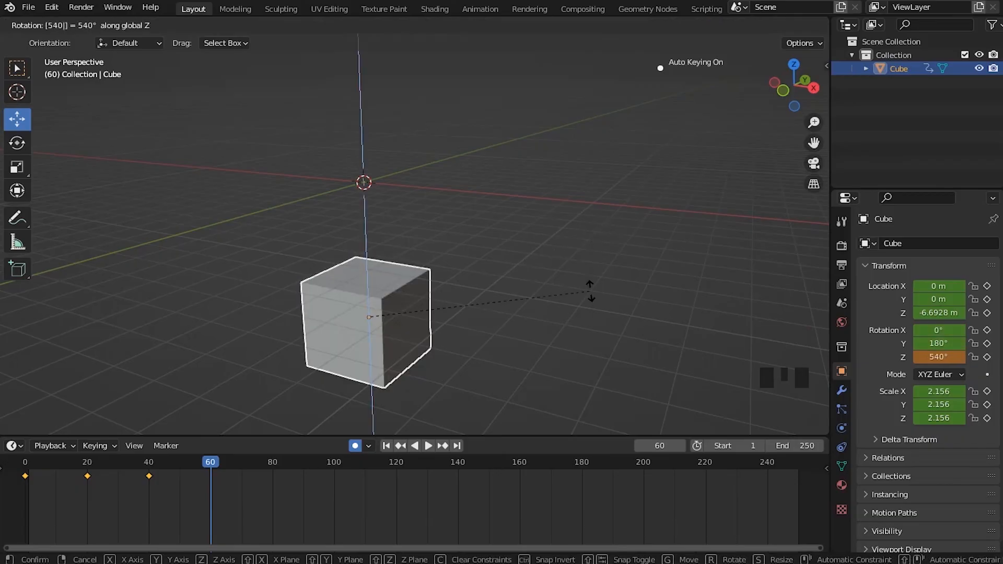
pyautogui.press('Return')
# Scale the cube down uniformly and move it in the positive X direction at frame 60.
pyautogui.keyDown('shift'); pyautogui.moveTo(591, 291); pyautogui.dragTo(563, 188, button='middle'); pyautogui.keyUp('shift')
pyautogui.press('s')
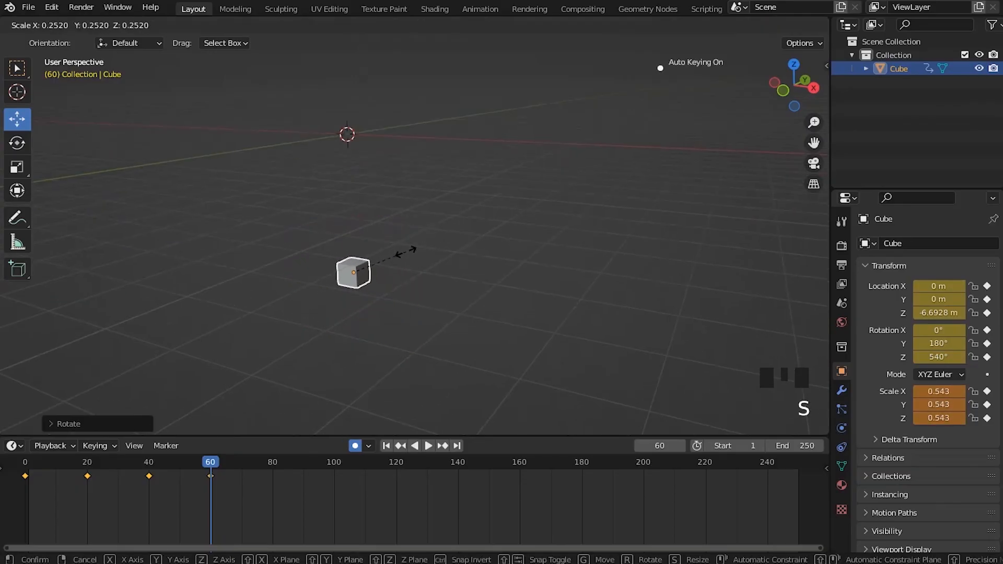
pyautogui.click(406, 269)
pyautogui.moveTo(400, 285); pyautogui.dragTo(638, 358)
# Play the animation from around frame 40, stop it and return to frame 0 with the cube in view.
pyautogui.moveTo(216, 463); pyautogui.dragTo(150, 468)
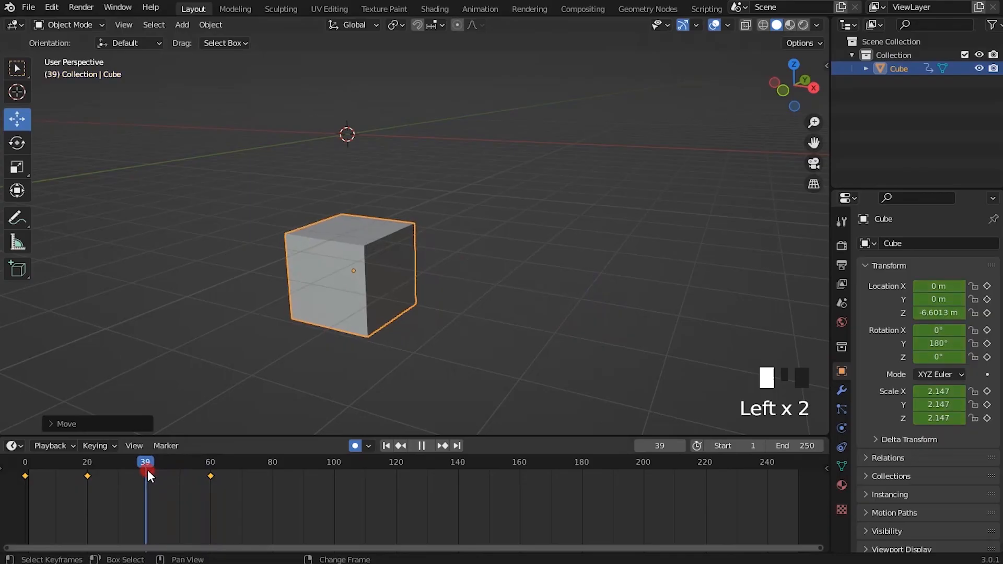
pyautogui.click(429, 447)
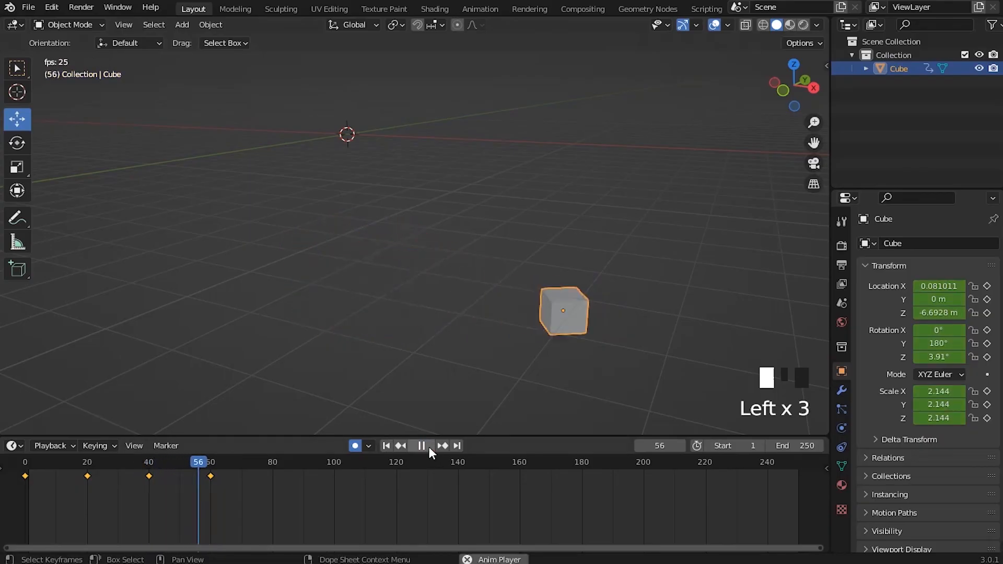
pyautogui.click(428, 446)
pyautogui.moveTo(269, 461); pyautogui.dragTo(29, 465)
pyautogui.keyDown('shift'); pyautogui.moveTo(423, 114); pyautogui.dragTo(409, 173, button='middle'); pyautogui.keyUp('shift')
pyautogui.keyDown('shift'); pyautogui.moveTo(307, 152); pyautogui.dragTo(318, 194, button='middle'); pyautogui.keyUp('shift')
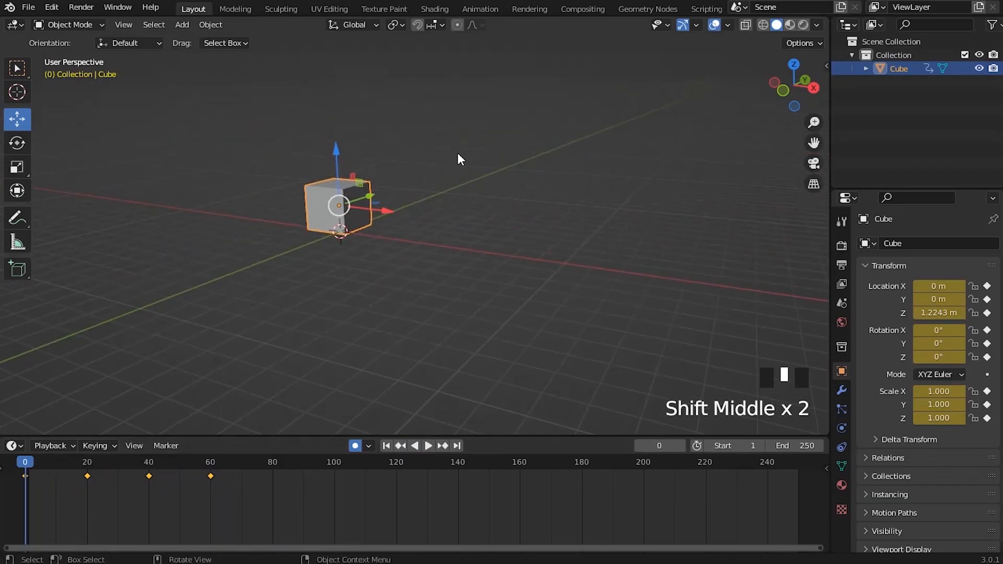
pyautogui.moveTo(33, 461); pyautogui.dragTo(12, 483)
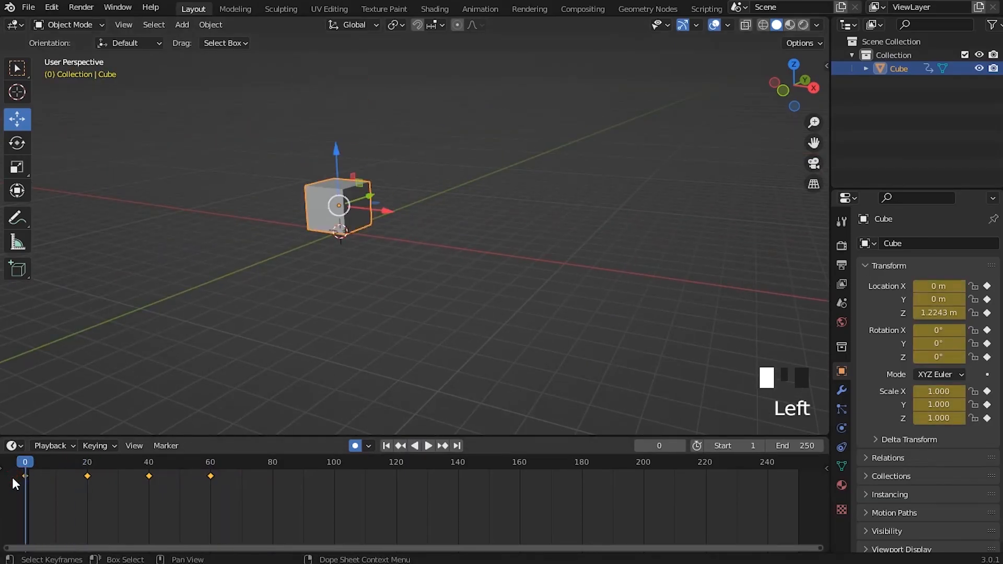
# Deselect the timeline keyframes and insert a Location, Rotation & Scale keyframe for the cube at frame 0.
pyautogui.click(57, 490)
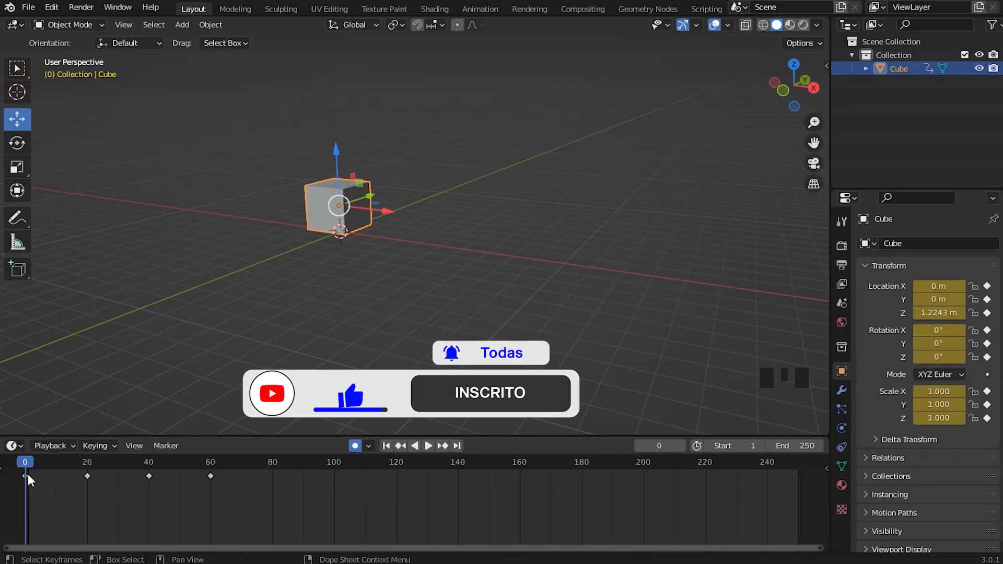
pyautogui.click(365, 198)
pyautogui.press('i')
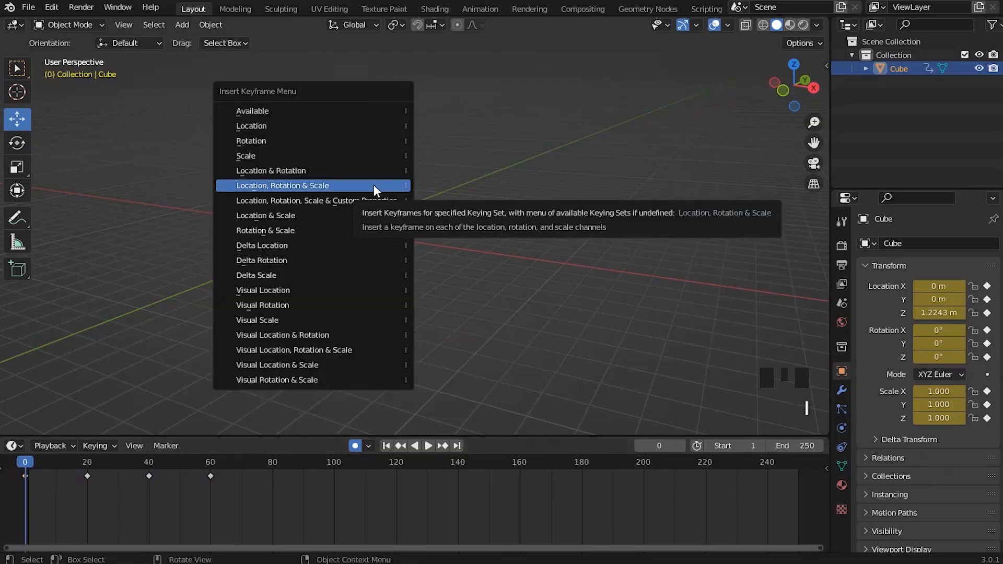
pyautogui.click(294, 187)
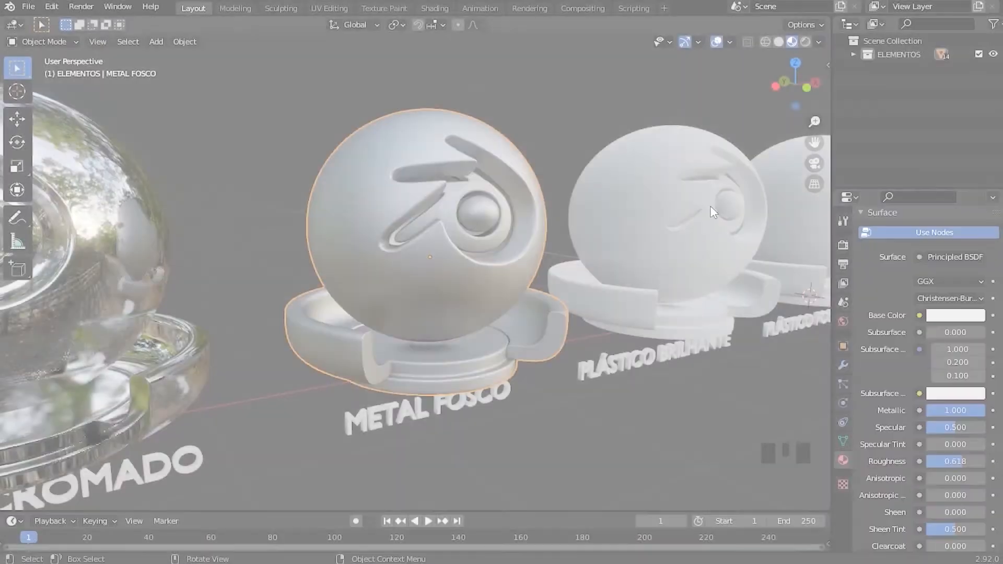
pyautogui.scroll(-17, 920, 366)
pyautogui.scroll(13, 951, 305)
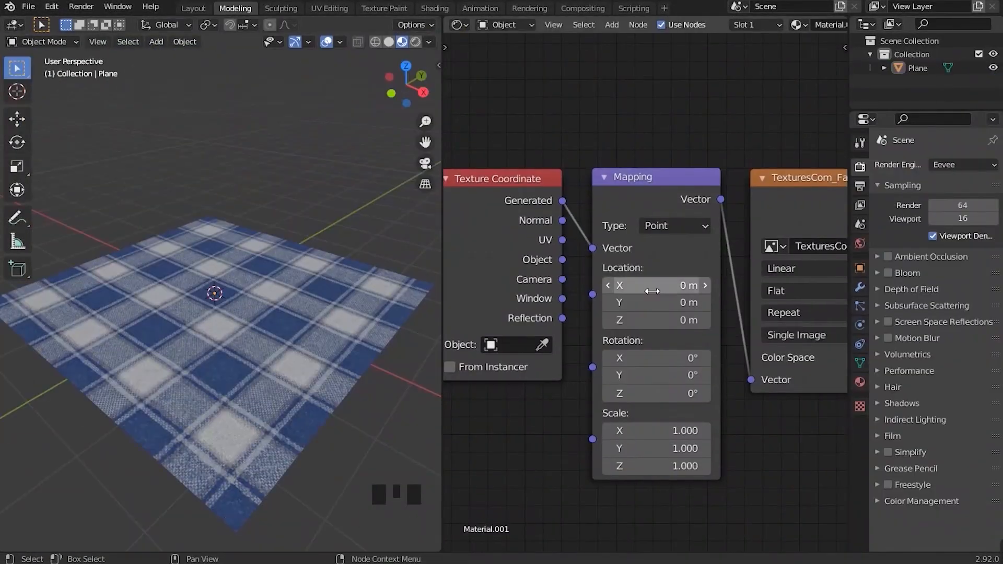
pyautogui.moveTo(659, 320); pyautogui.dragTo(646, 323)
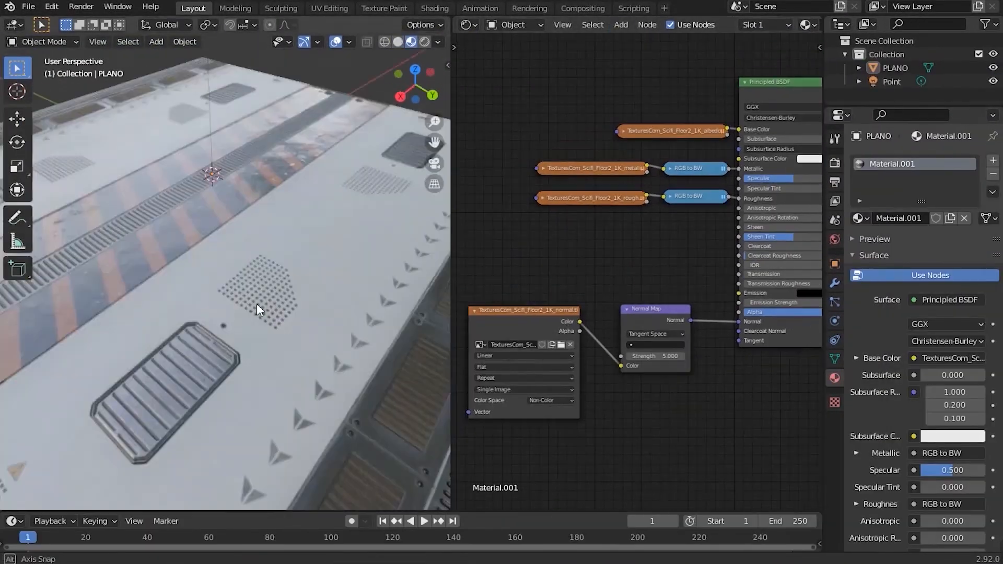